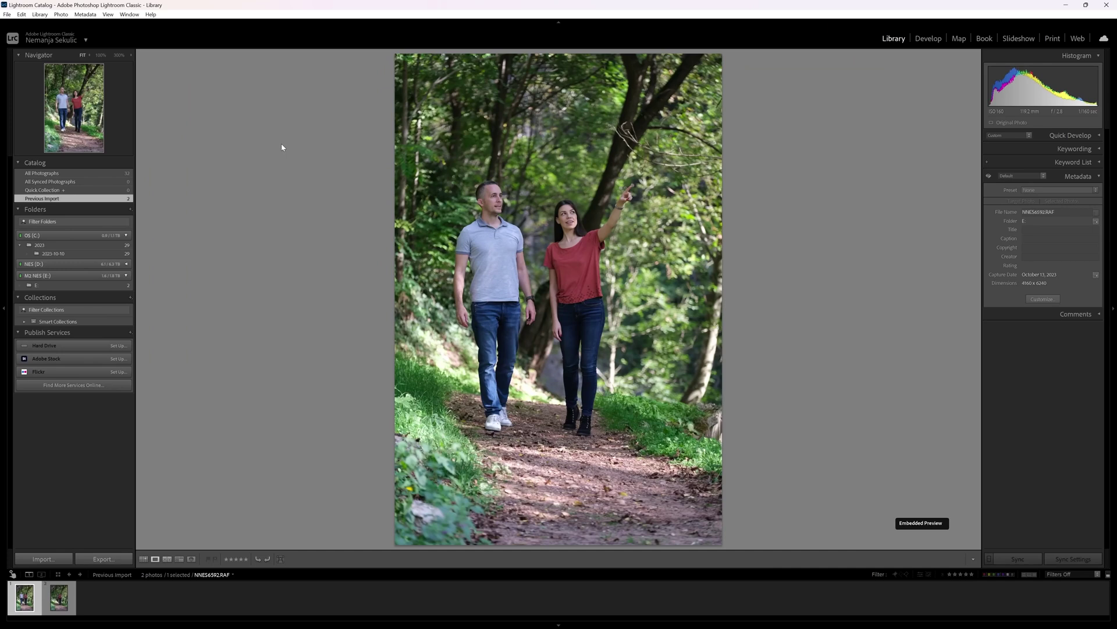
# - Compare the two forest photos, then slide the robot's heel IK bones along Y into a stride
pyautogui.press('Right')
pyautogui.press('Left')
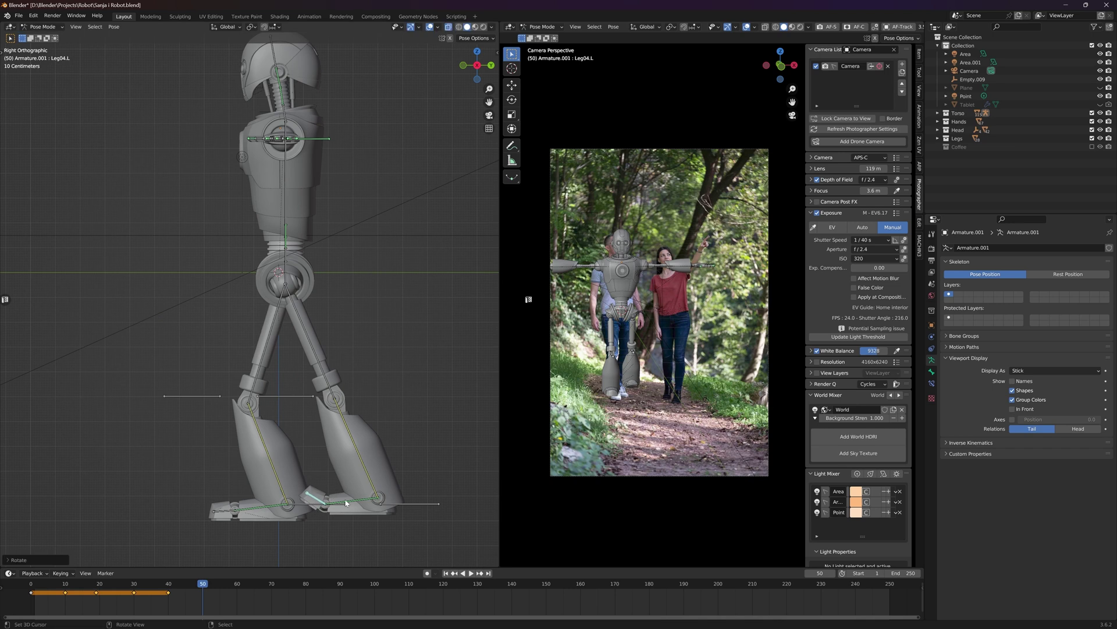
pyautogui.click(346, 503)
pyautogui.press('g')
pyautogui.press('y')
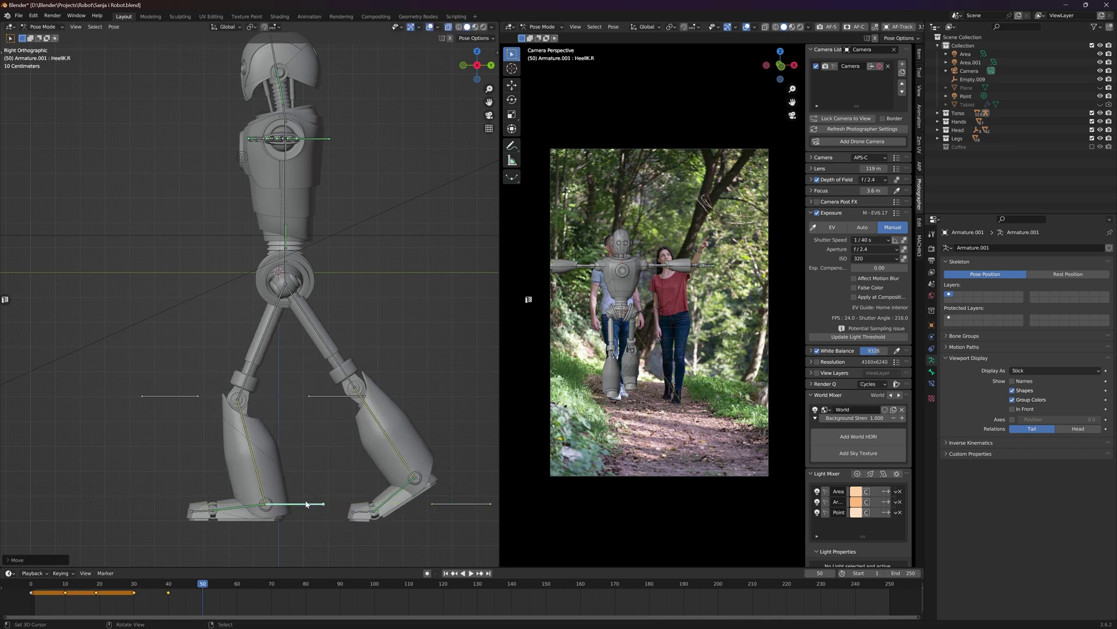
pyautogui.press('y')
# - Rotate the robot's torso bone slightly and orbit the view to face the robot
pyautogui.click(285, 245)
pyautogui.press('r')
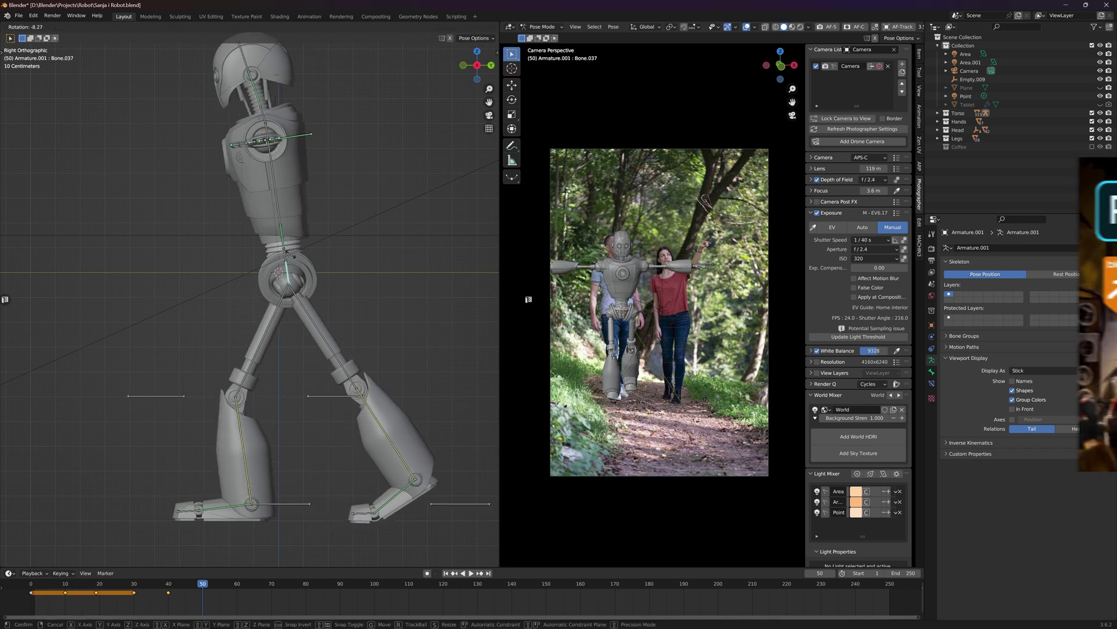
pyautogui.click(282, 265)
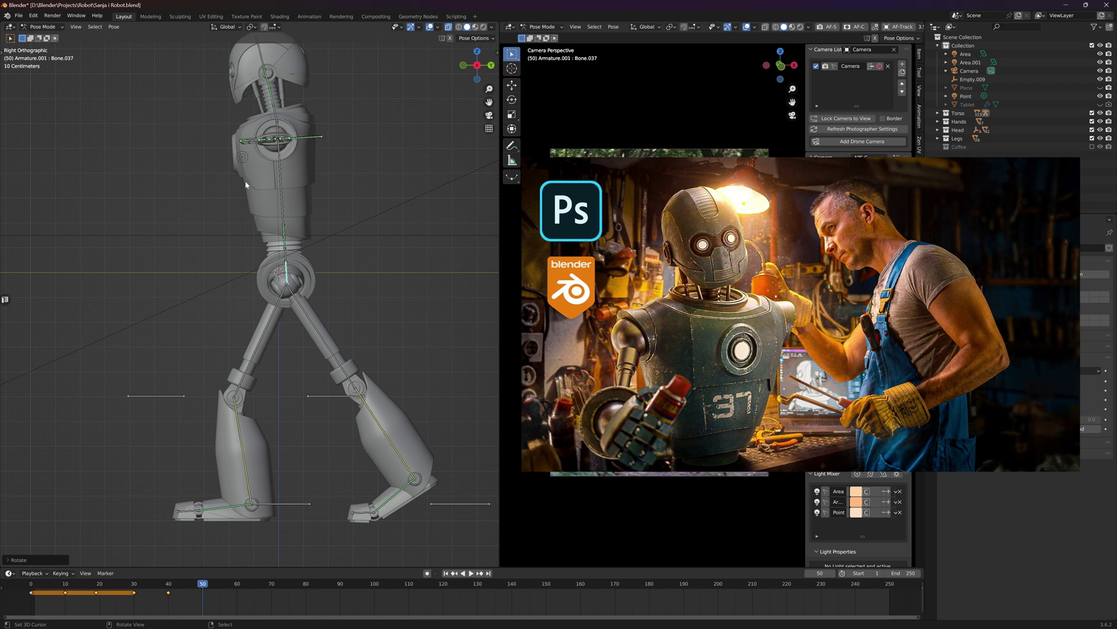
pyautogui.press('KP_1')
pyautogui.click(295, 278)
pyautogui.moveTo(295, 279); pyautogui.dragTo(187, 370)
# - Trackball-rotate the robot's head bone so the head tilts back and aside
pyautogui.click(188, 373)
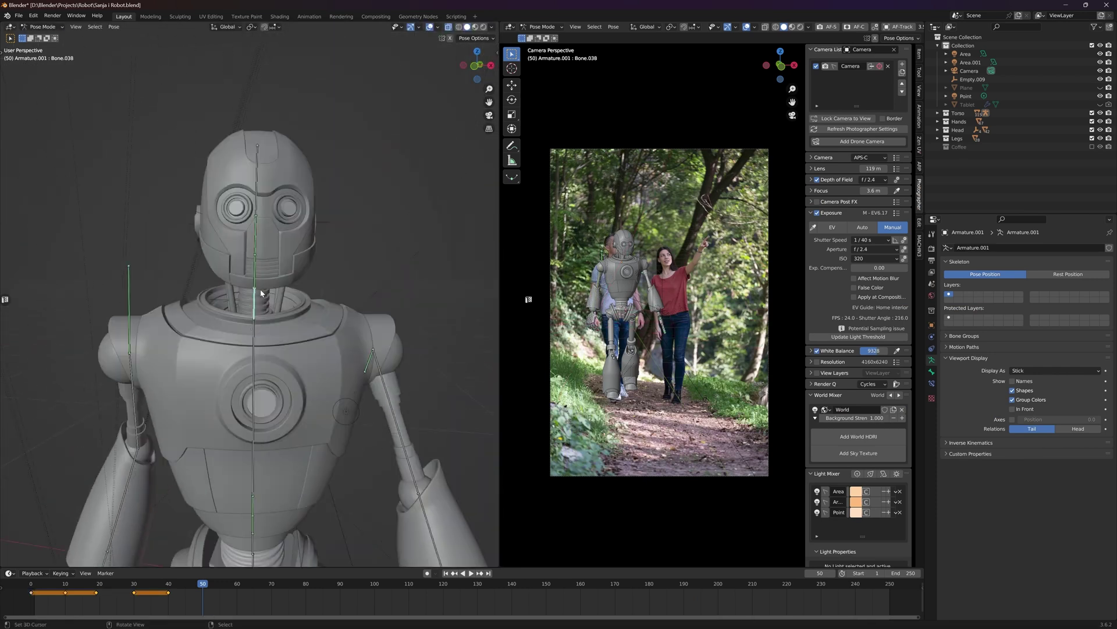
pyautogui.click(275, 201)
pyautogui.press('r')
pyautogui.press('r')
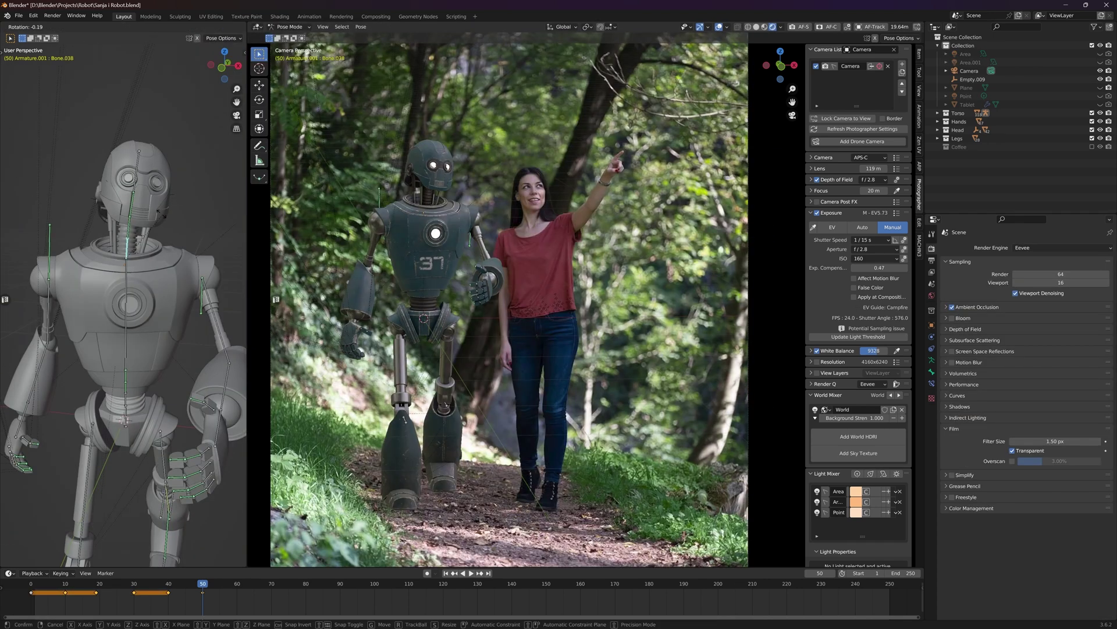
pyautogui.press('r')
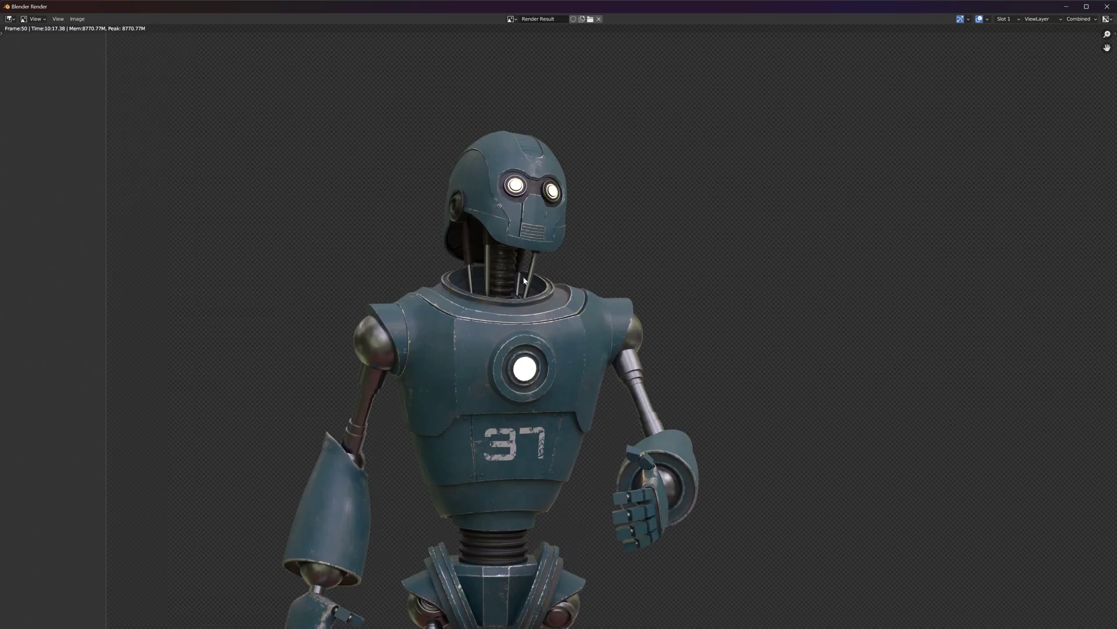
# - Zoom in and out on the Render Result to inspect the teal robot numbered 37
pyautogui.scroll(2, 609, 314)
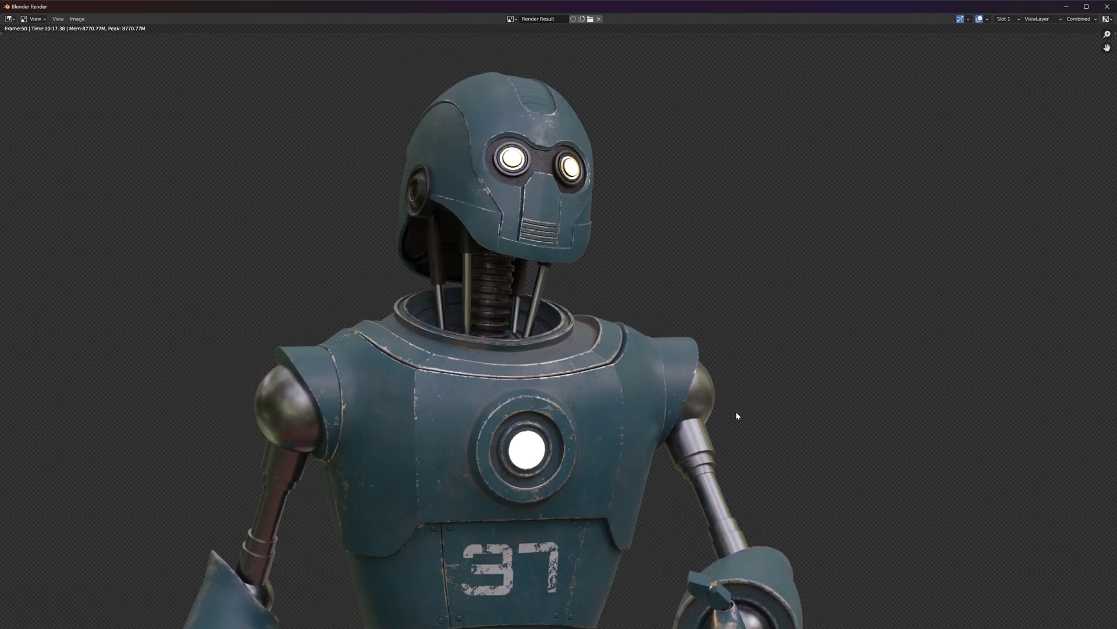
pyautogui.scroll(4, 609, 314)
pyautogui.scroll(-3, 609, 314)
pyautogui.scroll(-10, 660, 340)
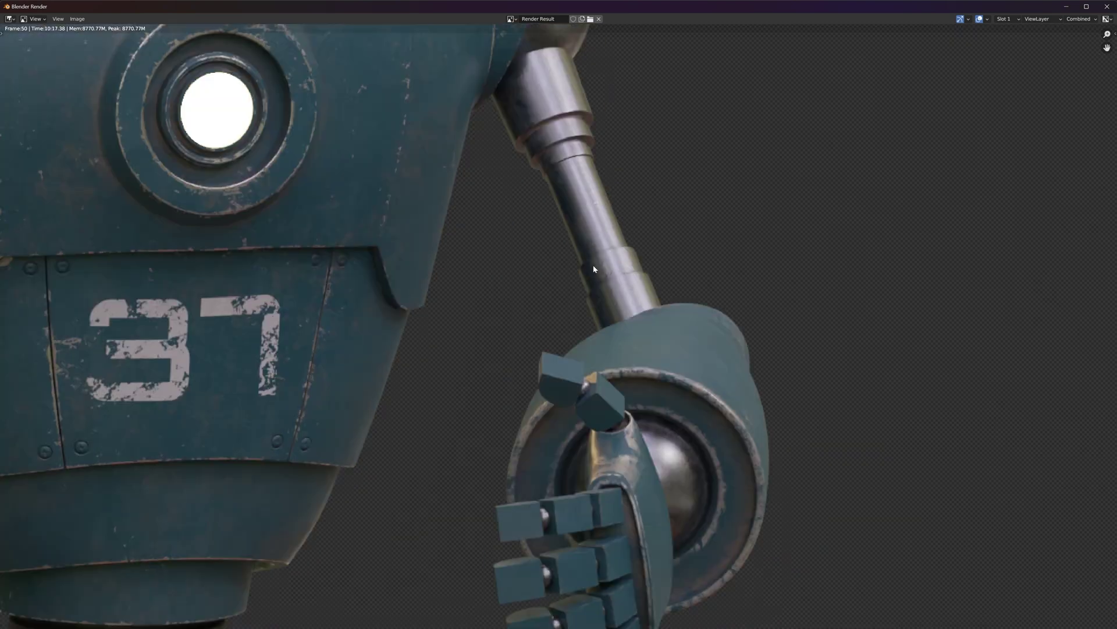
pyautogui.scroll(-4, 660, 340)
pyautogui.scroll(4, 411, 244)
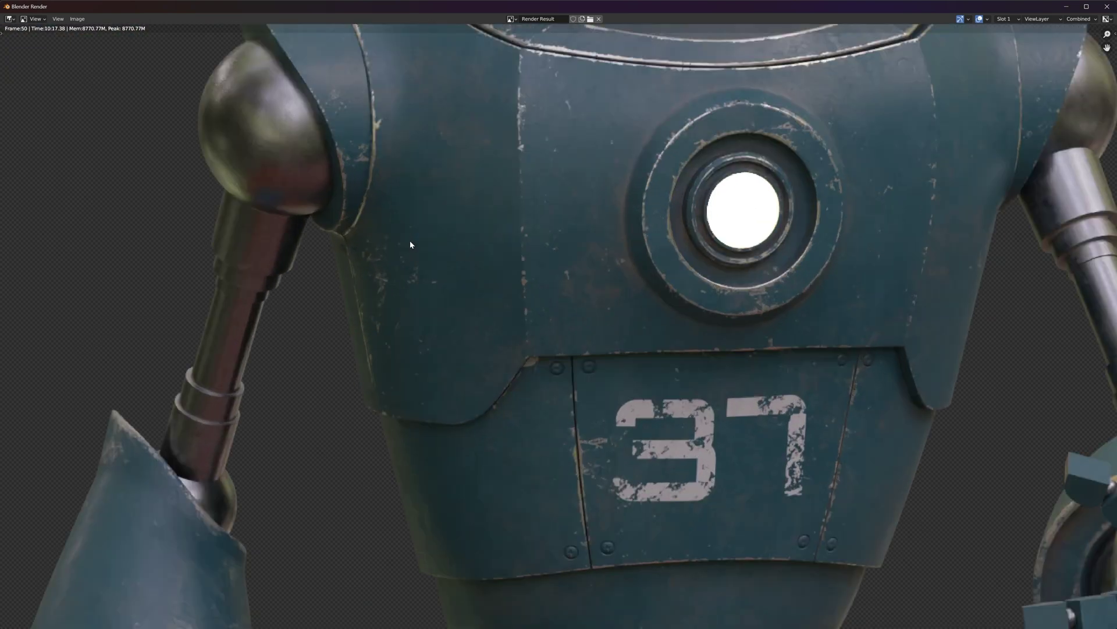
pyautogui.scroll(-5, 516, 371)
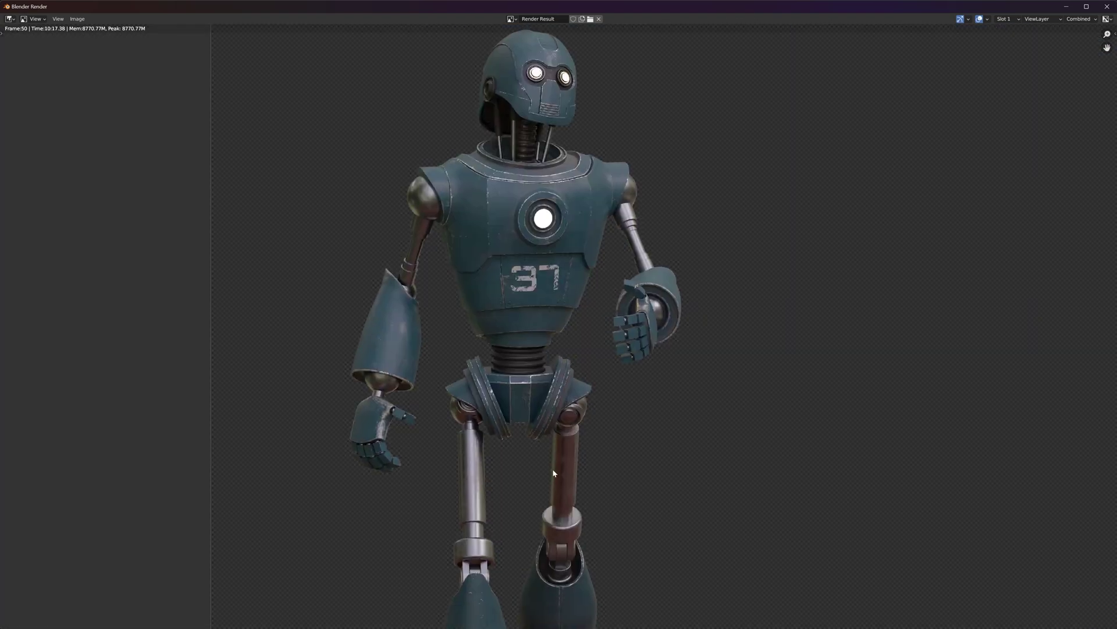
pyautogui.scroll(4, 522, 378)
pyautogui.scroll(3, 530, 340)
pyautogui.scroll(-6, 529, 341)
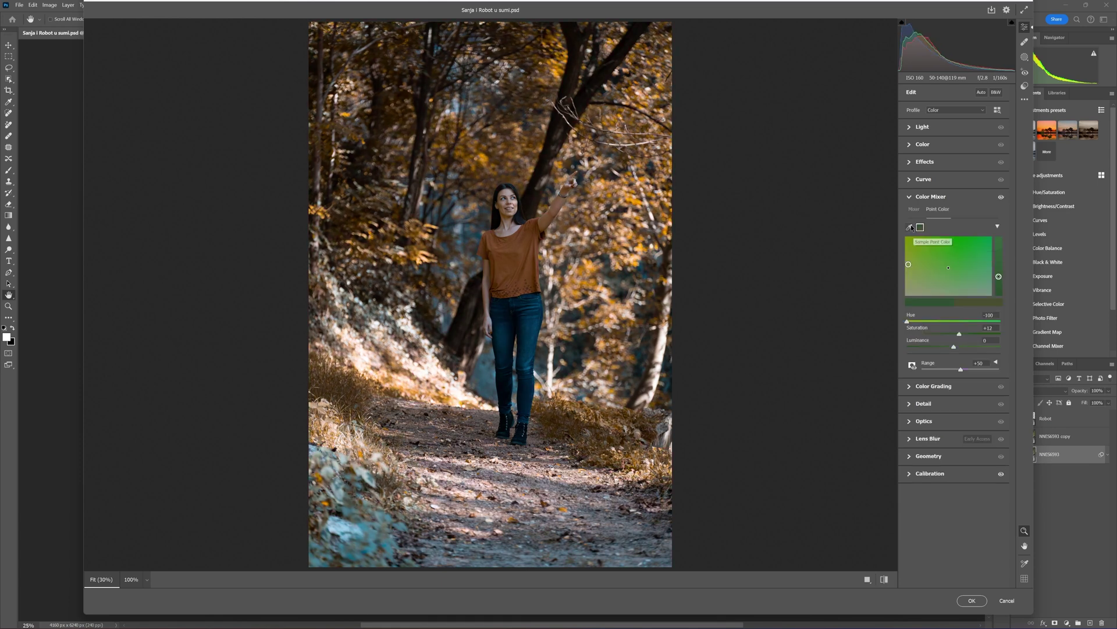
# - Sample the green foliage with Point Color and shift its hue to -76 toward orange
pyautogui.moveTo(984, 319); pyautogui.dragTo(991, 320)
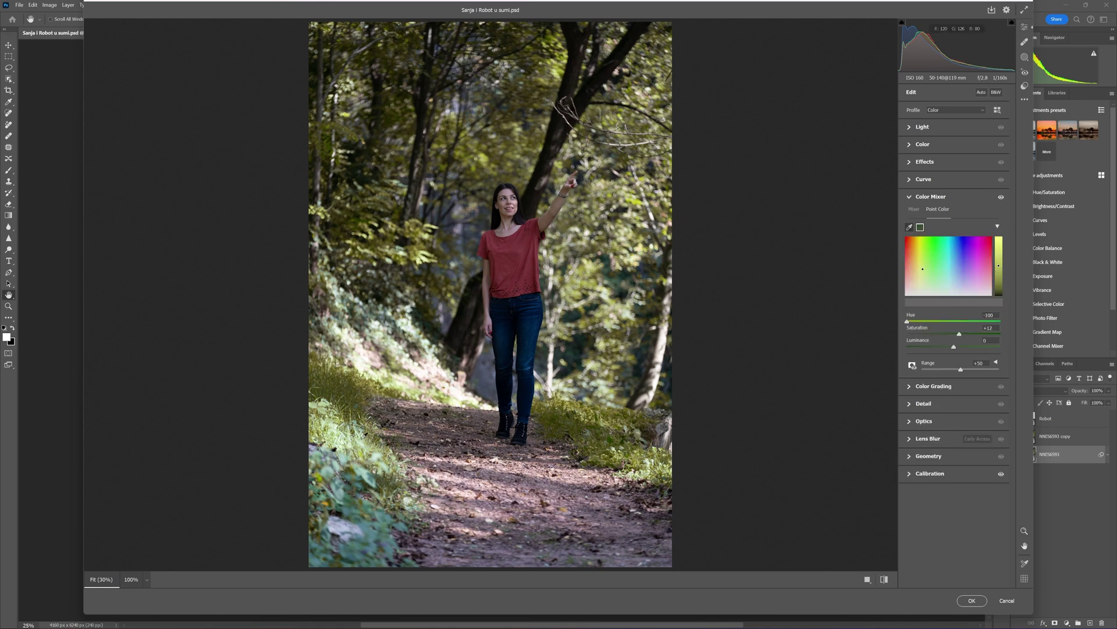
pyautogui.moveTo(948, 264); pyautogui.dragTo(919, 265)
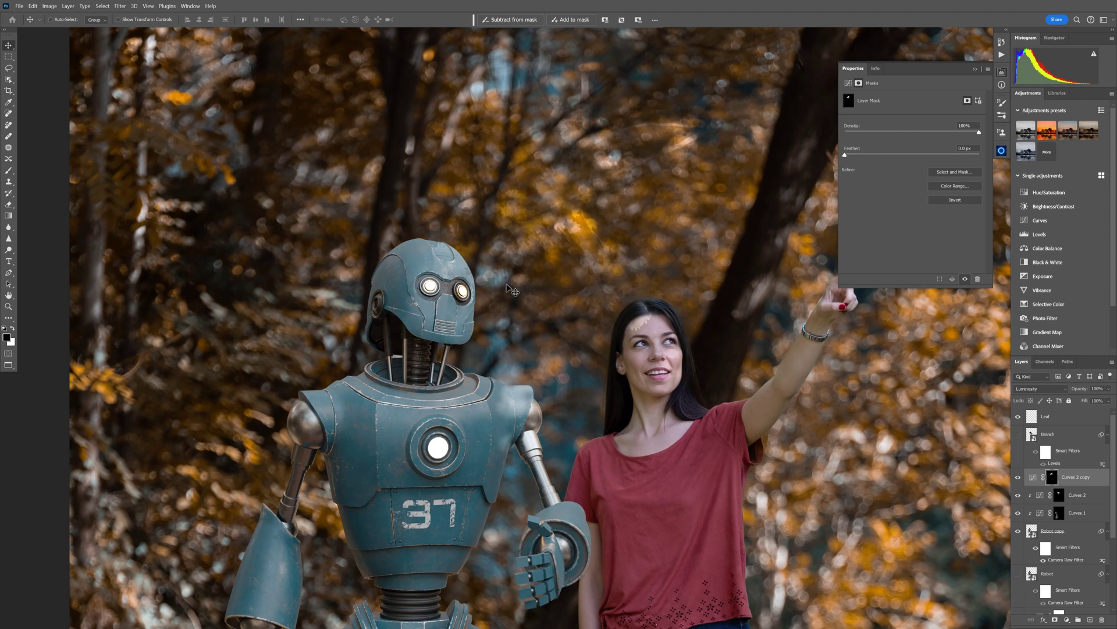
# - Rotate the Curves 2 copy mask around the robot, move it right at 5°, and apply
pyautogui.hotkey('ctrl', 't')
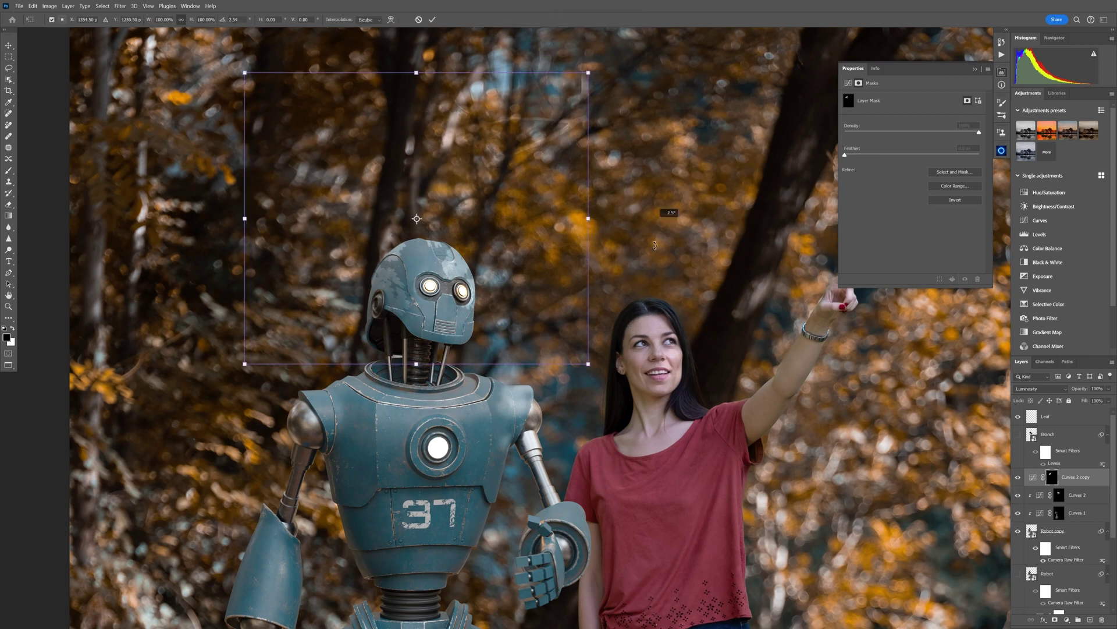
pyautogui.moveTo(511, 290); pyautogui.dragTo(676, 327)
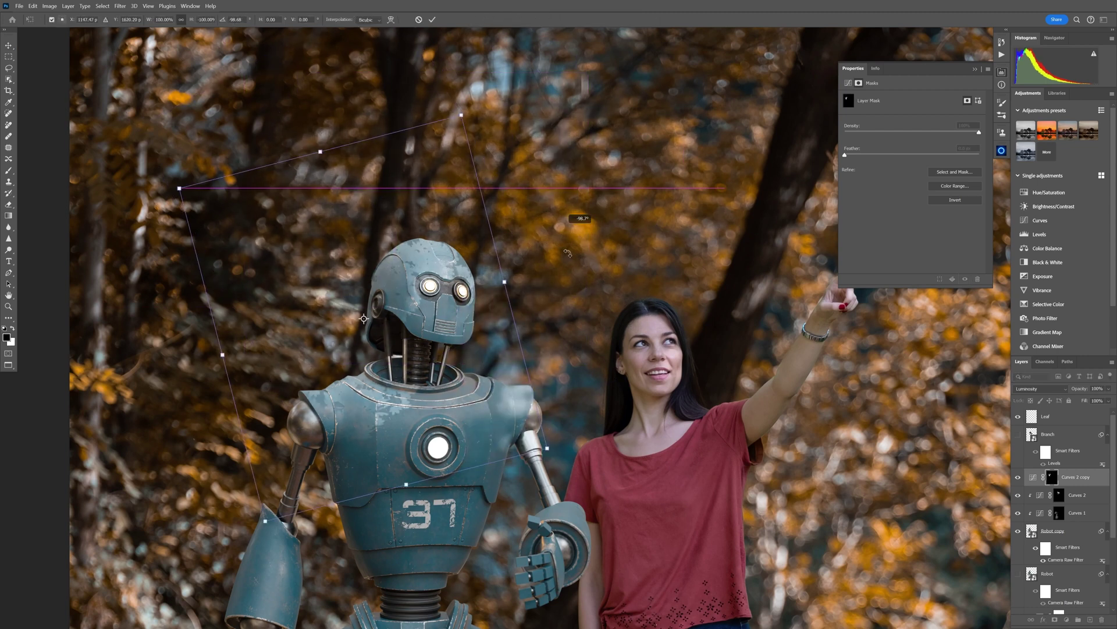
pyautogui.moveTo(571, 250); pyautogui.dragTo(601, 283)
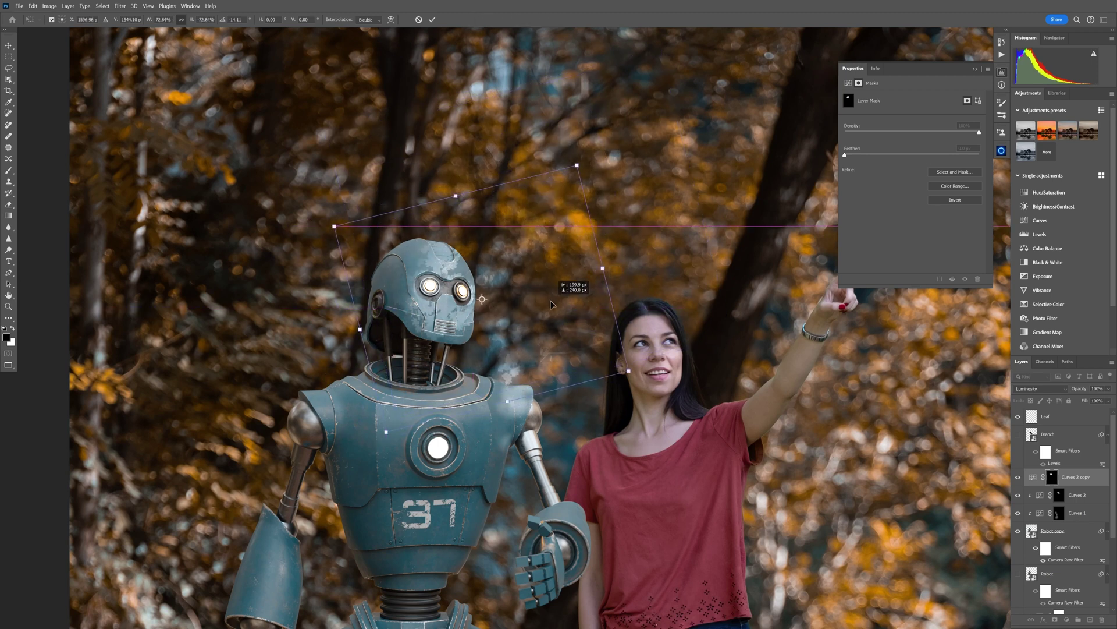
pyautogui.press('Return')
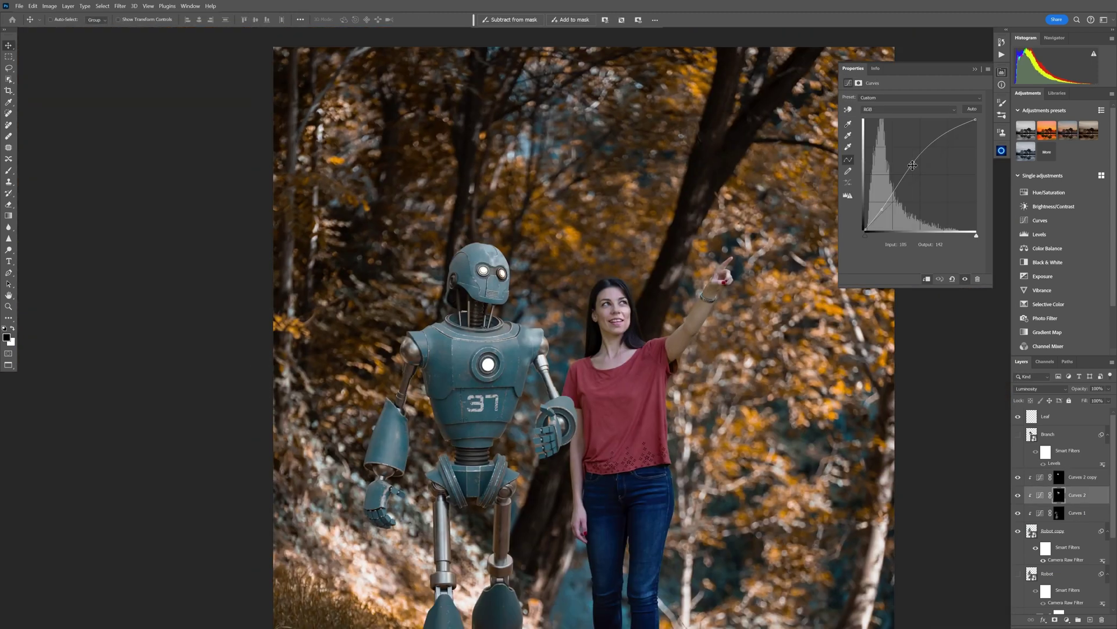
pyautogui.moveTo(492, 293)
pyautogui.mouseDown()
pyautogui.moveTo(442, 294)
pyautogui.moveTo(542, 294)
pyautogui.moveTo(512, 294)
pyautogui.mouseUp()
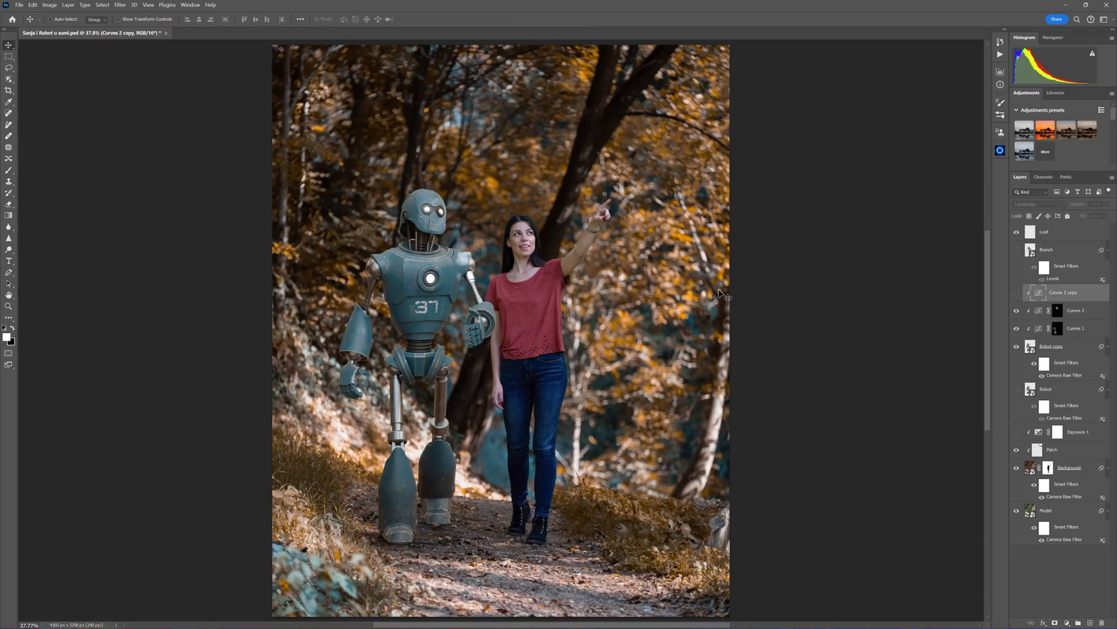
pyautogui.scroll(-1, 507, 288)
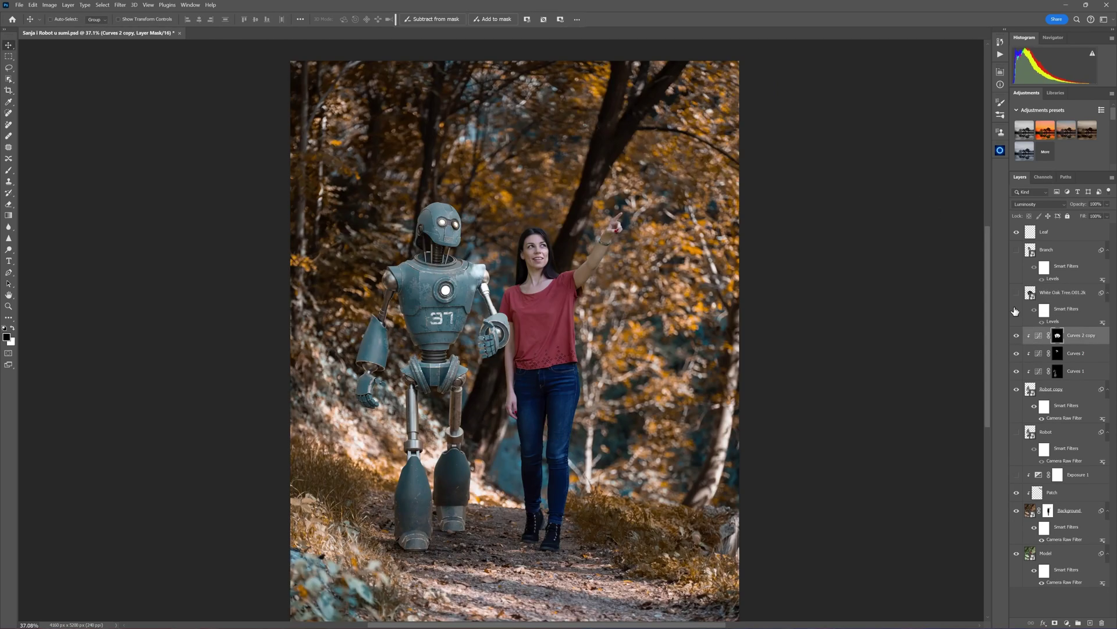
# - Shift the lighting mask over the robot and feather its edge to 7.6 px
pyautogui.doubleClick(1052, 337)
pyautogui.click(1039, 336)
pyautogui.click(1058, 336)
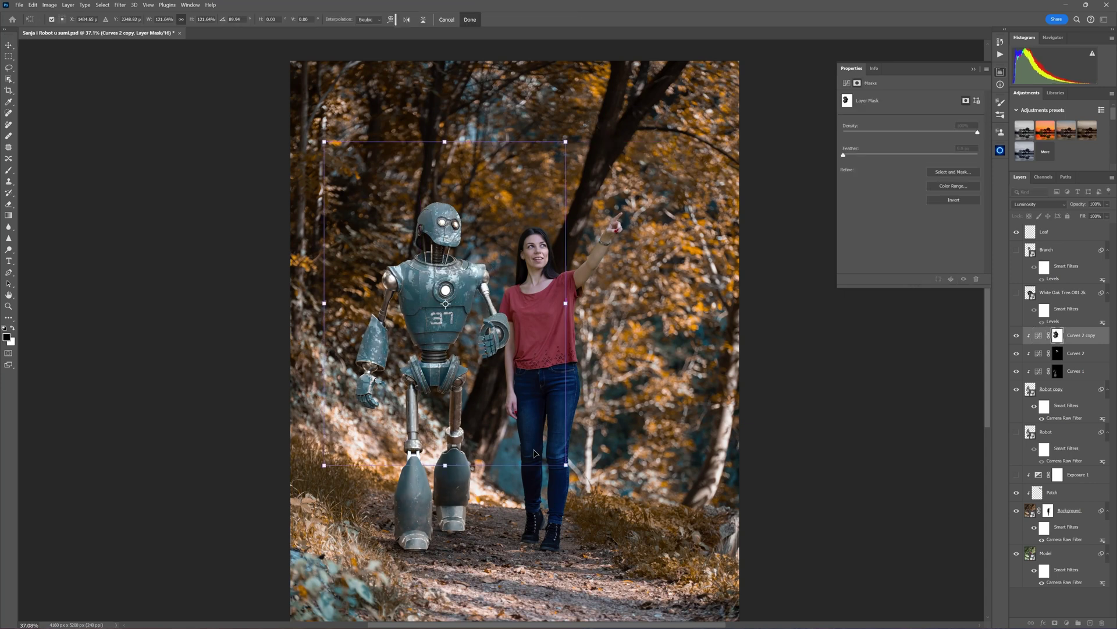
pyautogui.press('Return')
pyautogui.moveTo(455, 322); pyautogui.dragTo(514, 367)
pyautogui.scroll(3, 504, 238)
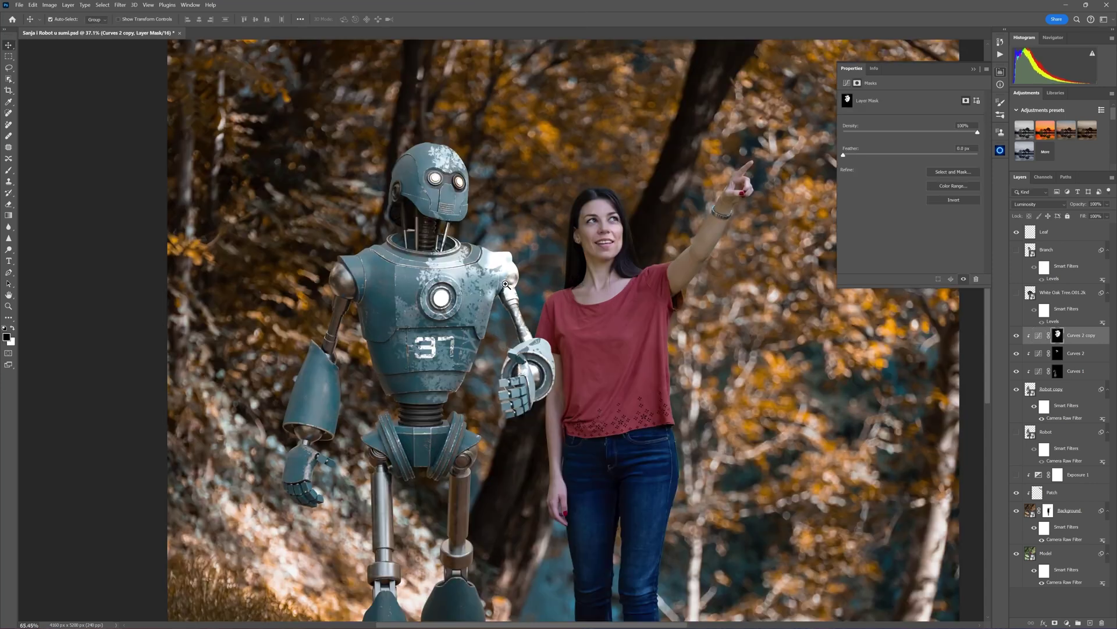
pyautogui.moveTo(879, 156); pyautogui.dragTo(888, 155)
pyautogui.scroll(-3, 472, 465)
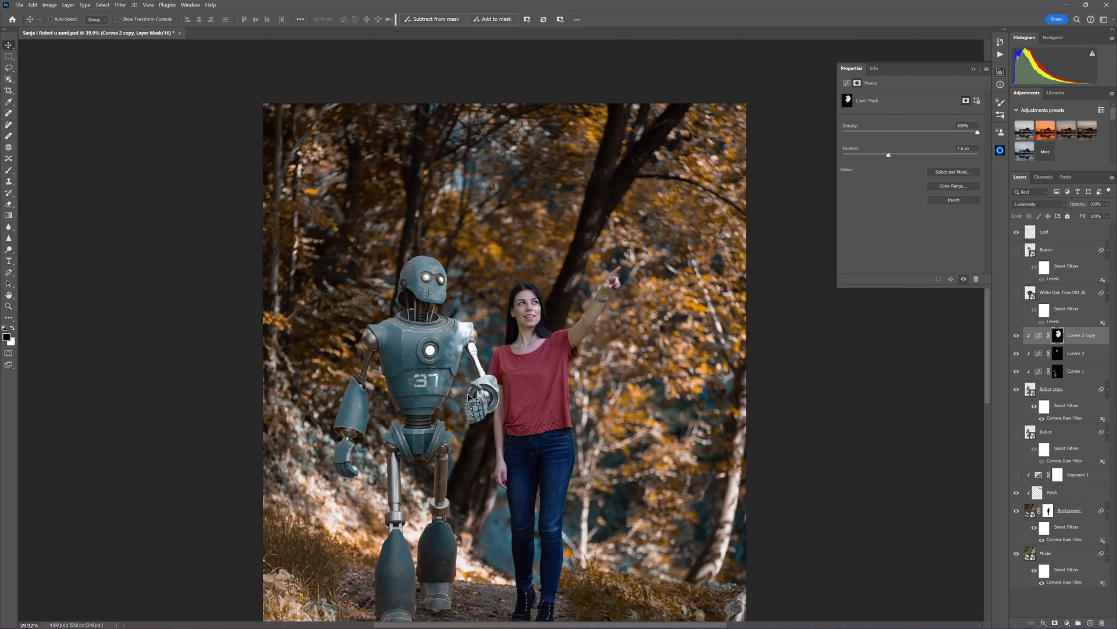
pyautogui.moveTo(448, 559); pyautogui.dragTo(457, 460)
# - Release the duplicated curves layer's clipping and move its light mask onto the woman's raised arm
pyautogui.hotkey('ctrl', 'alt', 'g')
pyautogui.scroll(3, 405, 174)
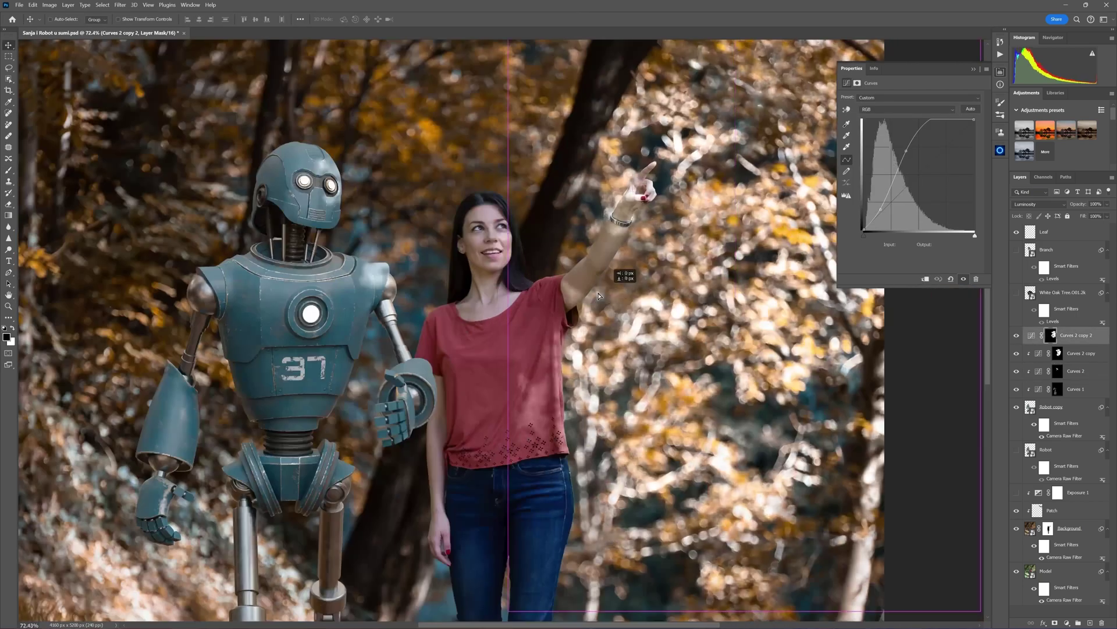
pyautogui.moveTo(598, 296); pyautogui.dragTo(571, 204)
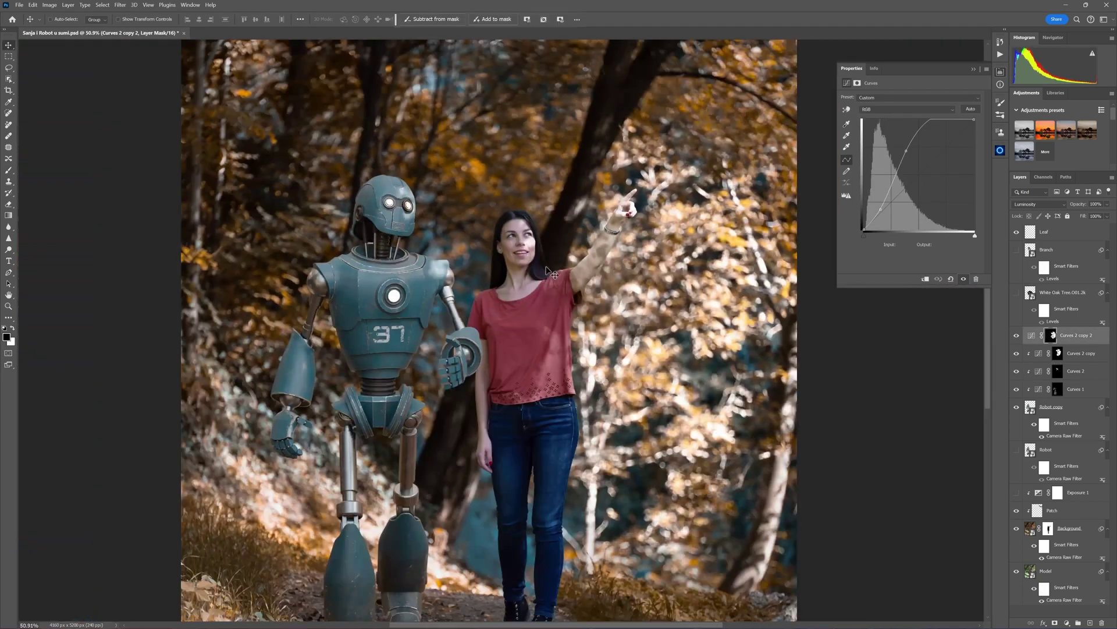
pyautogui.moveTo(576, 291); pyautogui.dragTo(577, 342)
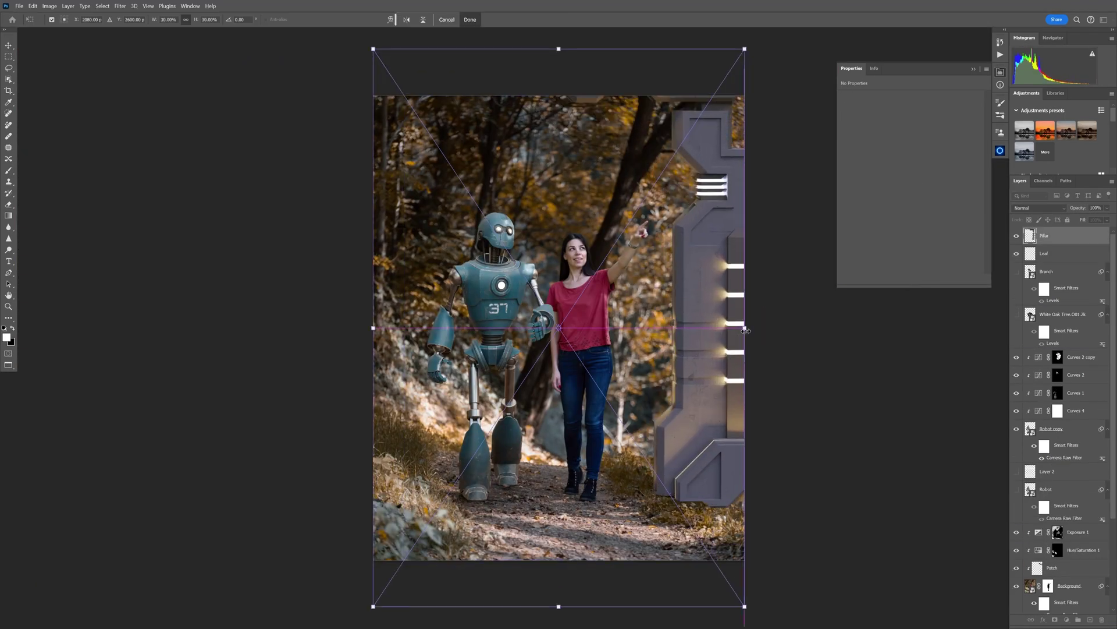
# - Commit the Pillar's placement, nudge it up slightly, and add a layer mask
pyautogui.moveTo(605, 254); pyautogui.dragTo(615, 254)
pyautogui.scroll(5, 582, 349)
pyautogui.scroll(-3, 575, 458)
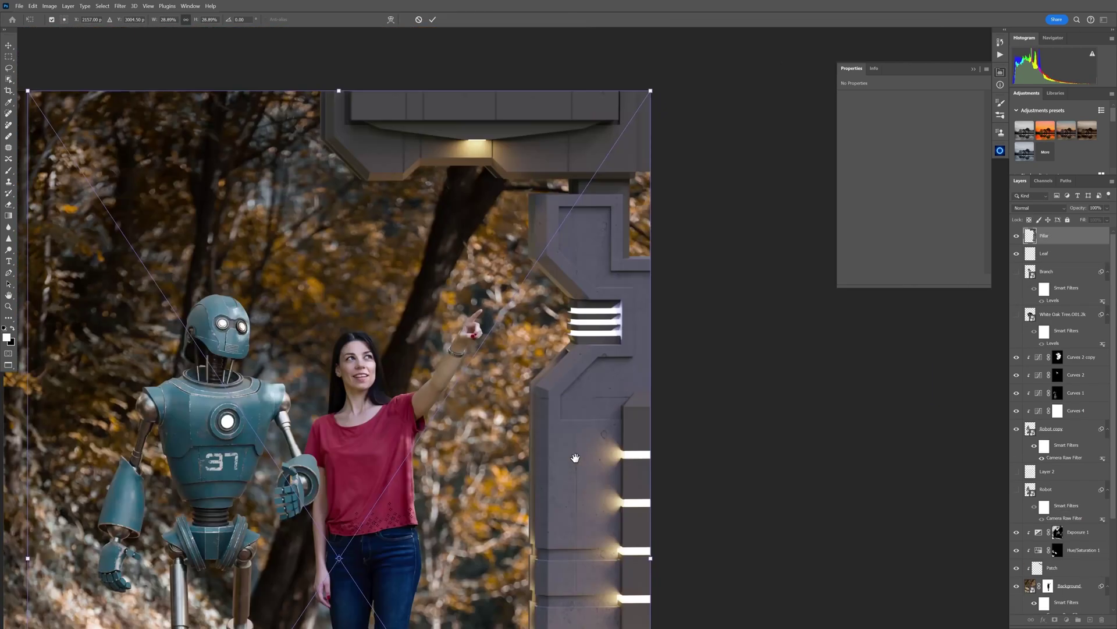
pyautogui.scroll(-4, 575, 458)
pyautogui.press('Return')
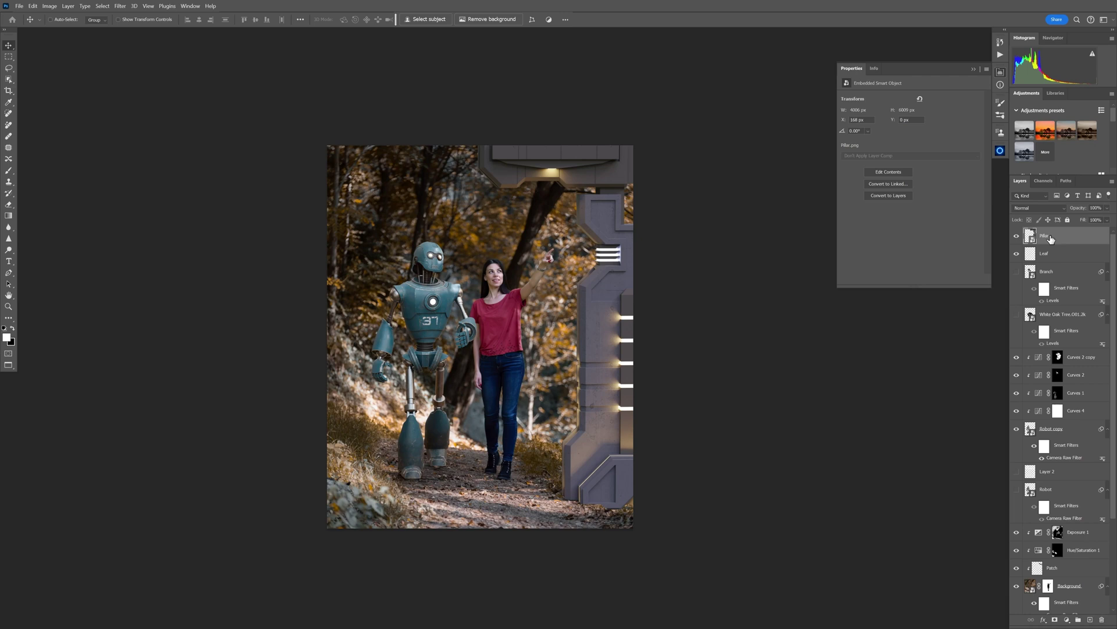
pyautogui.scroll(4, 582, 460)
pyautogui.moveTo(605, 480); pyautogui.dragTo(605, 463)
pyautogui.click(1054, 619)
# - Choose a smaller grass-shaped brush with scattering turned on
pyautogui.press('b')
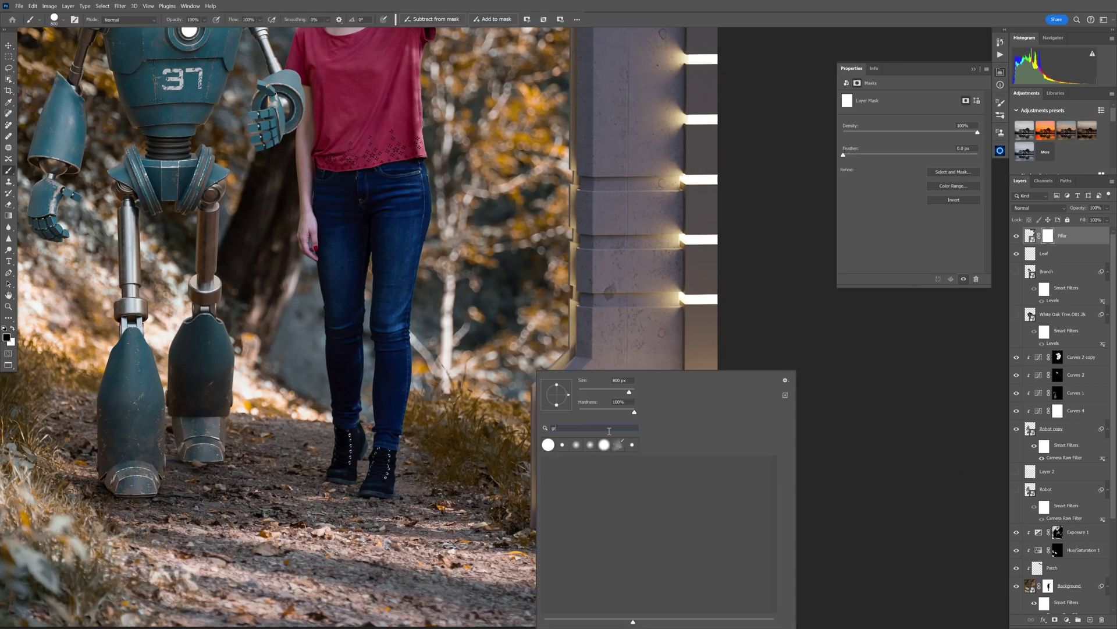
pyautogui.click(1000, 103)
pyautogui.click(987, 100)
pyautogui.click(1035, 249)
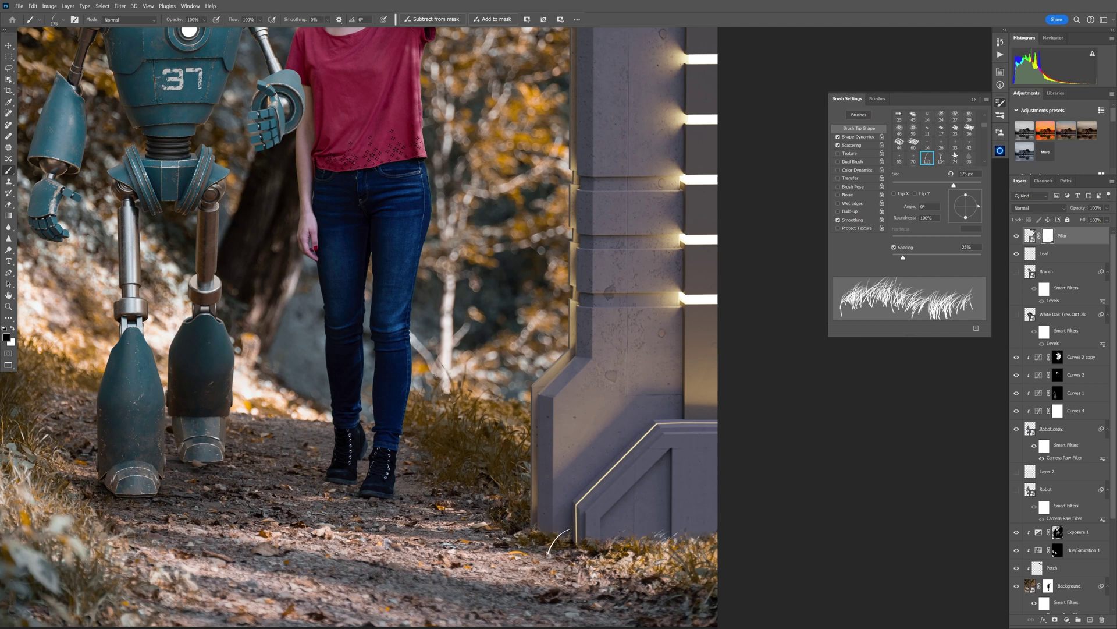
pyautogui.press('F5')
# - Create a 'Grass' layer and stamp grass tufts along the pillar's base
pyautogui.hotkey('ctrl', '+')
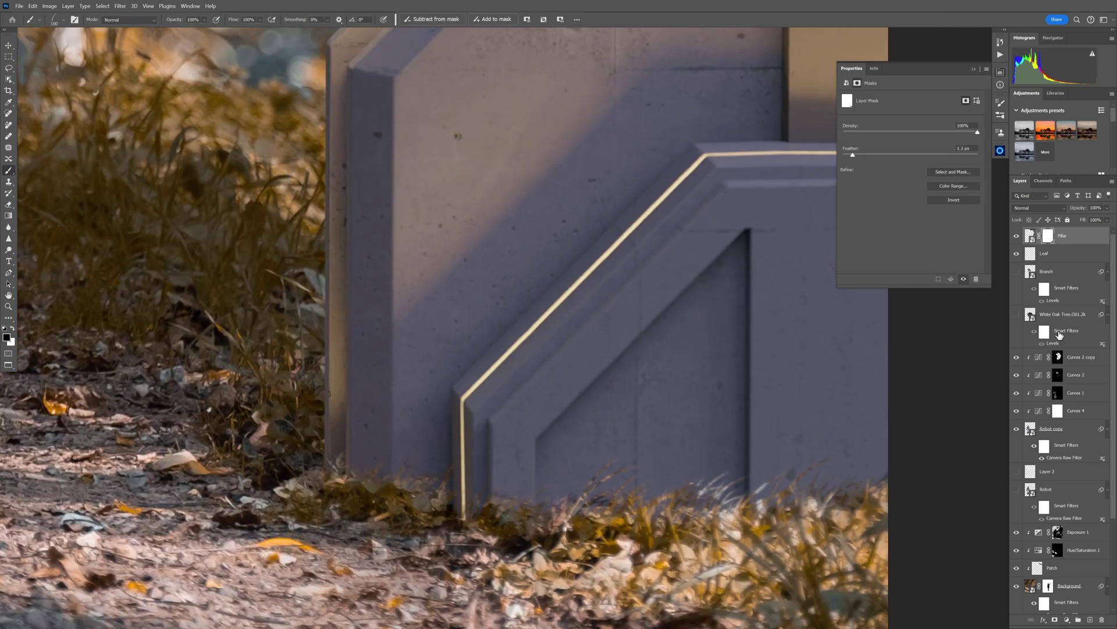
pyautogui.hotkey('ctrl', 'shift', 'n')
pyautogui.write('Grass')
pyautogui.rightClick(762, 491)
pyautogui.click(654, 559)
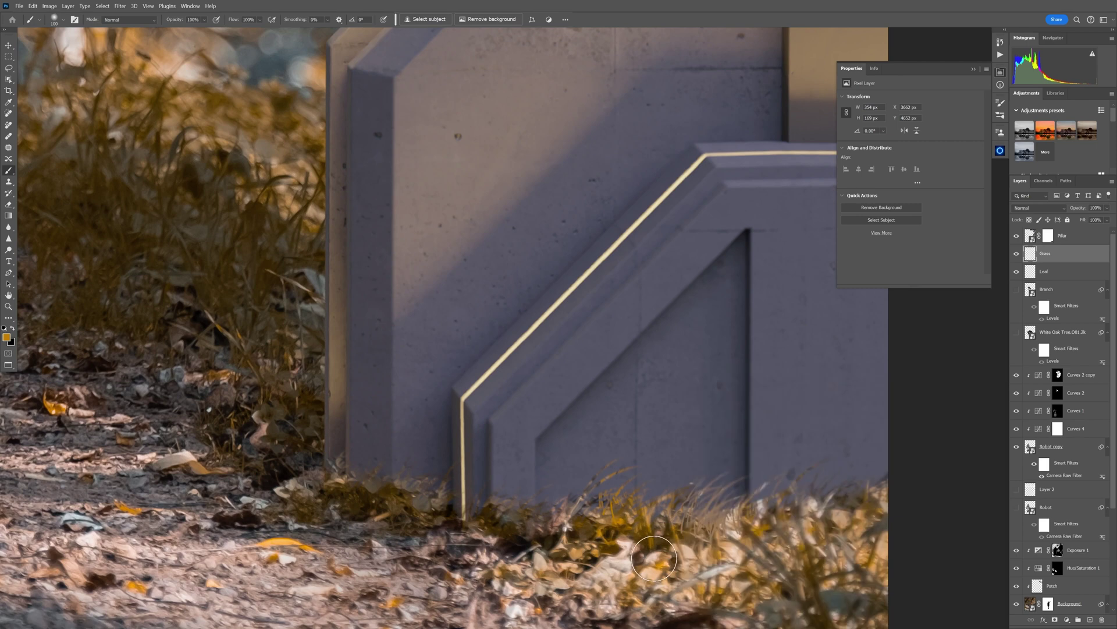
pyautogui.click(348, 518)
pyautogui.scroll(-5, 604, 419)
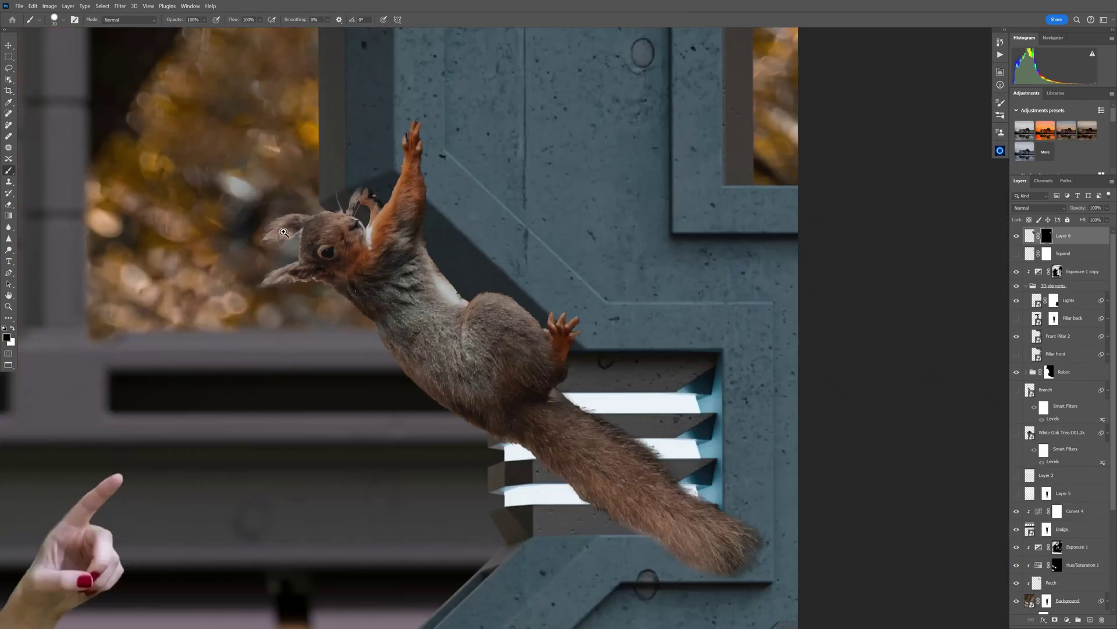
# - Puppet Warp the squirrel and bend its tail down across the glowing slats
pyautogui.scroll(5, 538, 109)
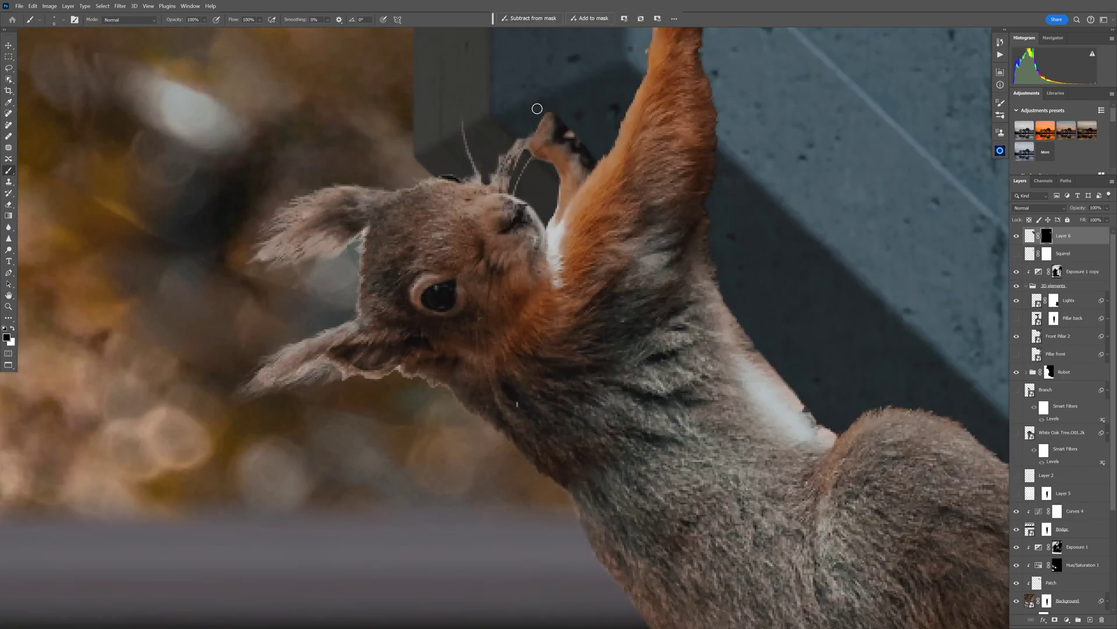
pyautogui.scroll(3, 609, 244)
pyautogui.scroll(-4, 609, 245)
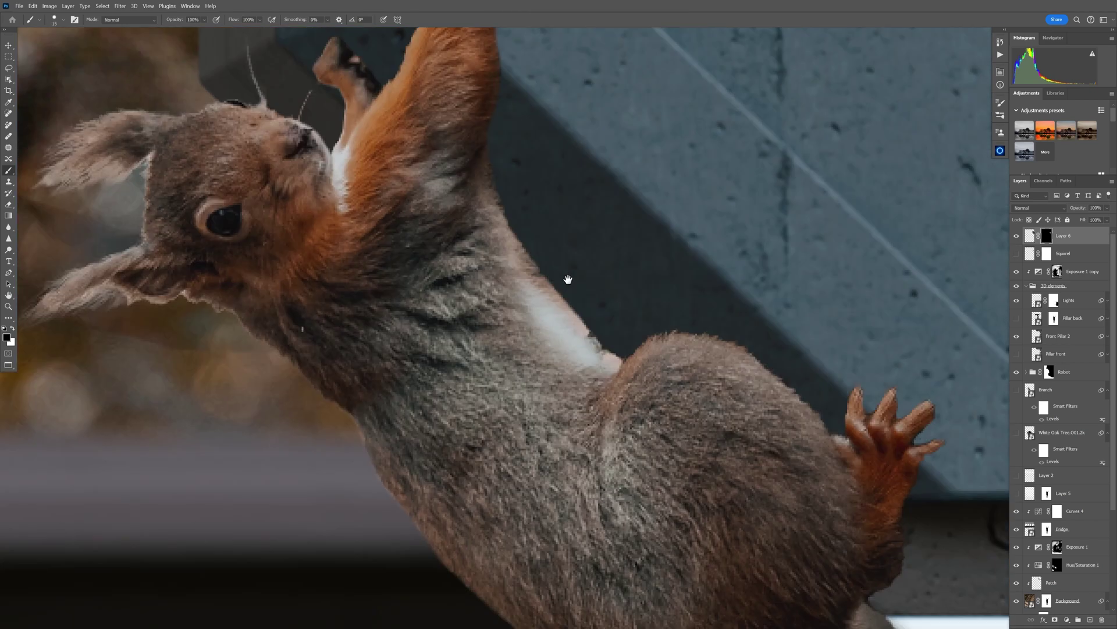
pyautogui.scroll(-5, 608, 256)
pyautogui.scroll(8, 664, 276)
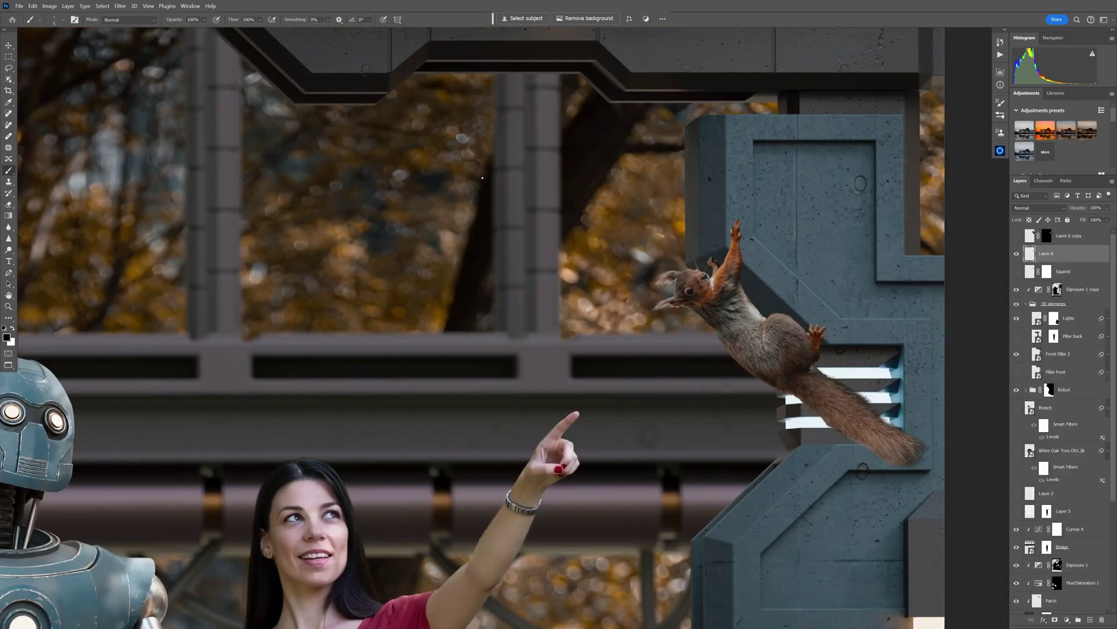
pyautogui.click(40, 9)
pyautogui.click(64, 166)
pyautogui.scroll(3, 757, 326)
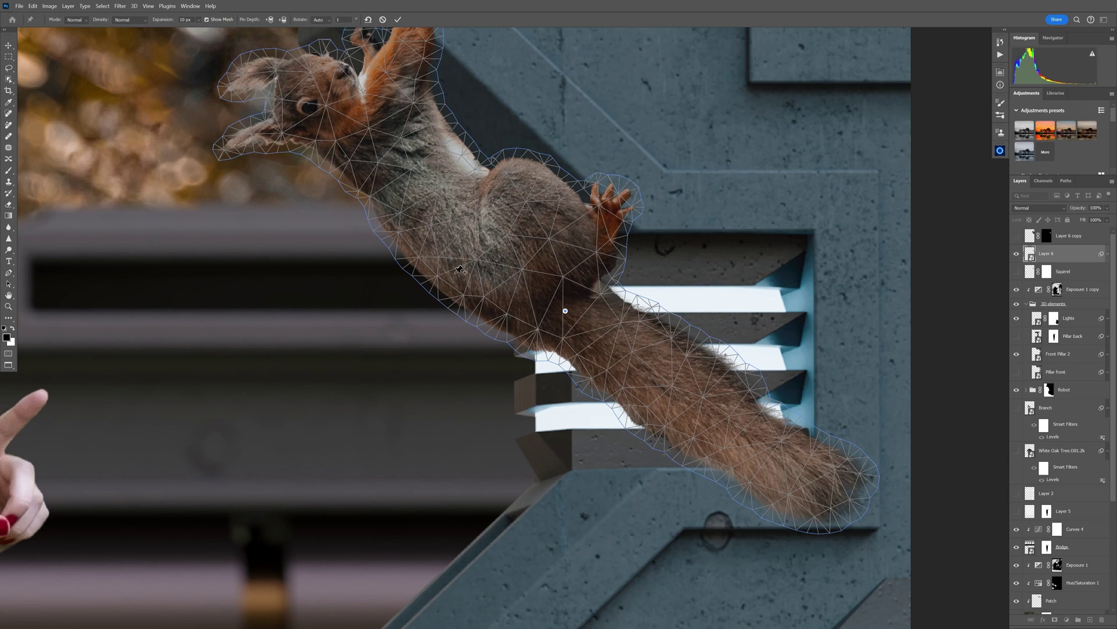
pyautogui.moveTo(556, 323); pyautogui.dragTo(513, 193)
pyautogui.moveTo(821, 459)
pyautogui.mouseDown()
pyautogui.moveTo(588, 608)
pyautogui.moveTo(502, 585)
pyautogui.moveTo(499, 594)
pyautogui.mouseUp()
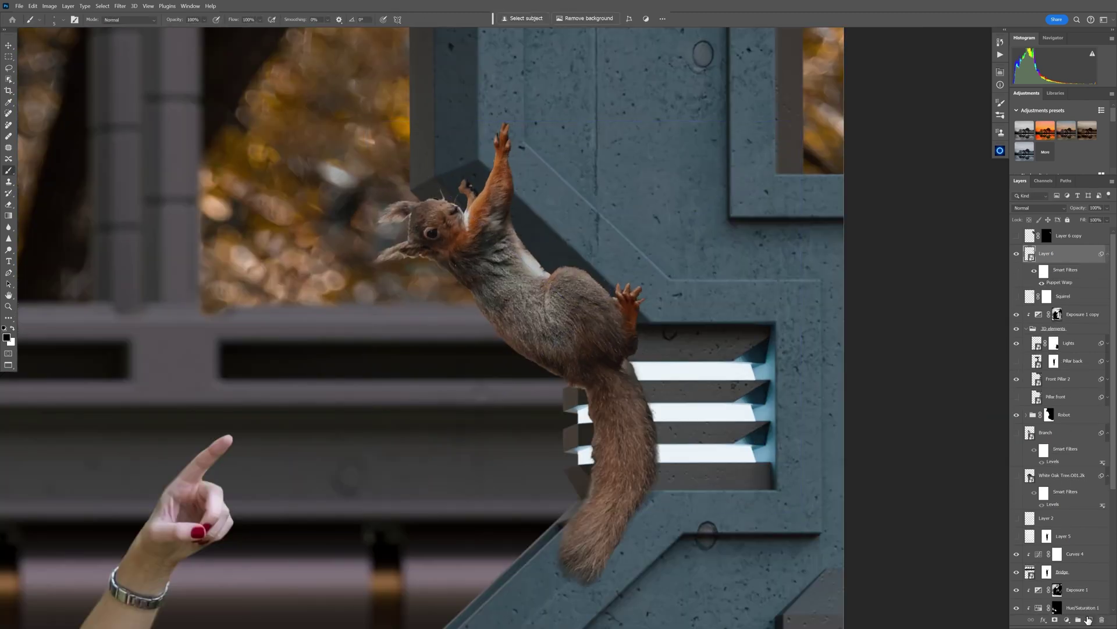
# - Add a Shadow layer grouped with the Squirrel and set it to Multiply
pyautogui.click(1088, 620)
pyautogui.hotkey('ctrl', 'g')
pyautogui.write('Squirrel')
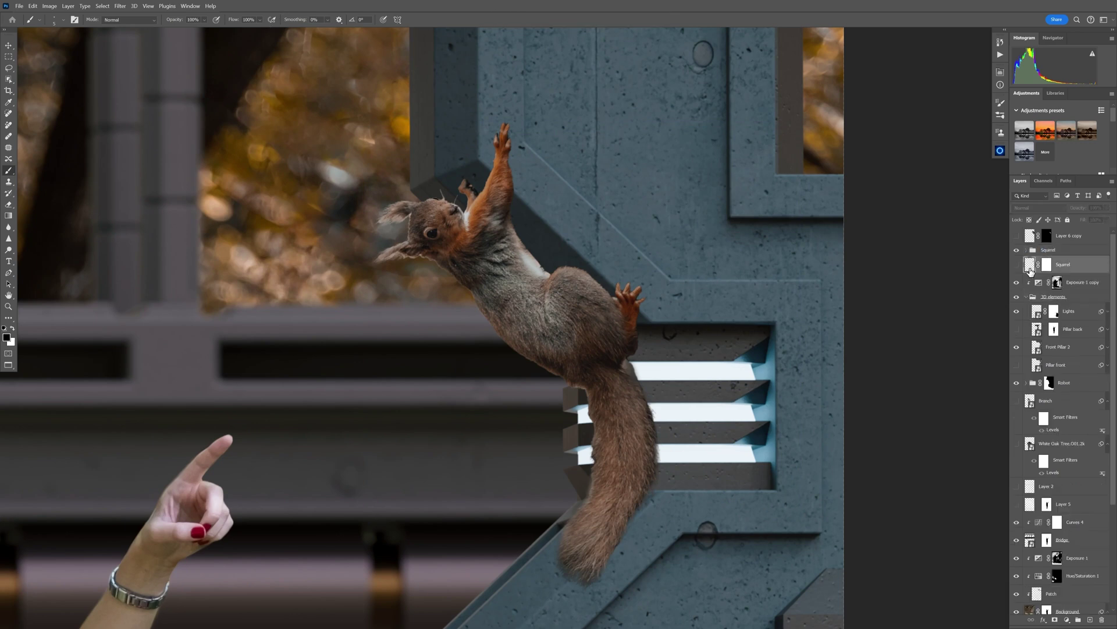
pyautogui.click(1040, 208)
pyautogui.click(1027, 250)
# - Set up a large soft brush at 10% opacity for painting the shadow
pyautogui.rightClick(600, 250)
pyautogui.scroll(5, 643, 258)
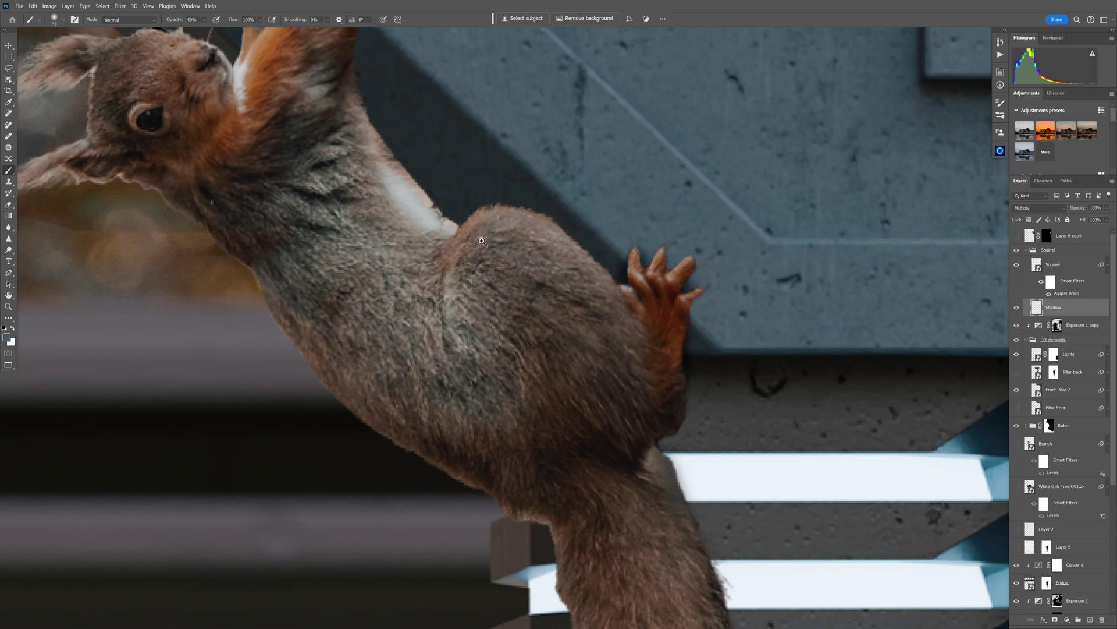
pyautogui.scroll(-2, 482, 241)
pyautogui.rightClick(515, 156)
pyautogui.press('Escape')
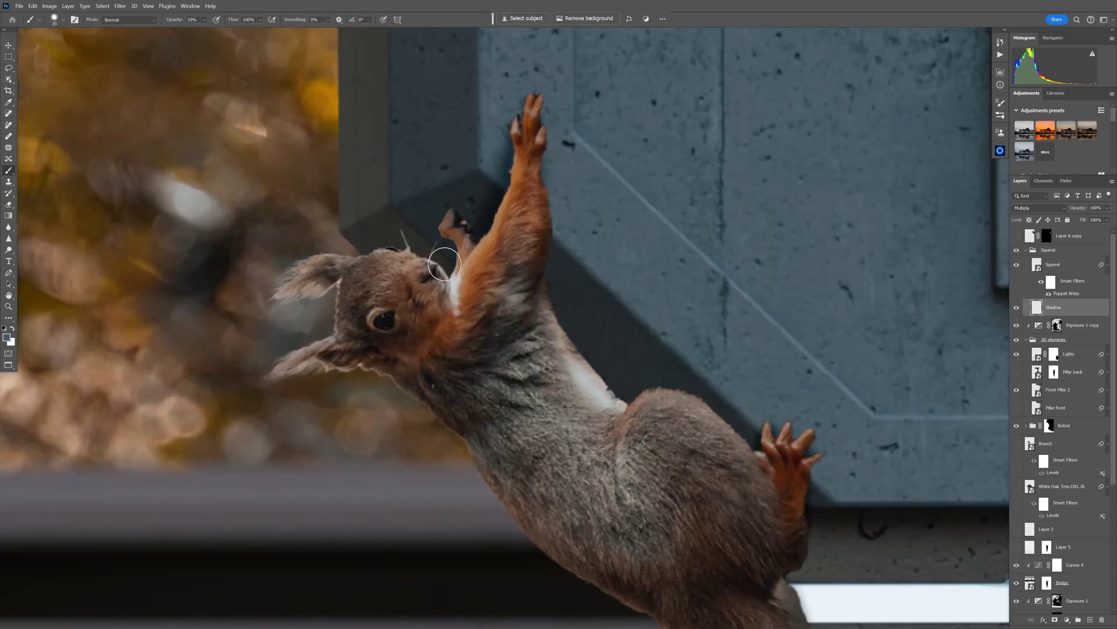
pyautogui.press('1')
pyautogui.scroll(-4, 438, 460)
pyautogui.scroll(5, 438, 460)
# - Swing the warped tail further left, then erase parts of the shadow at 10%
pyautogui.doubleClick(1061, 298)
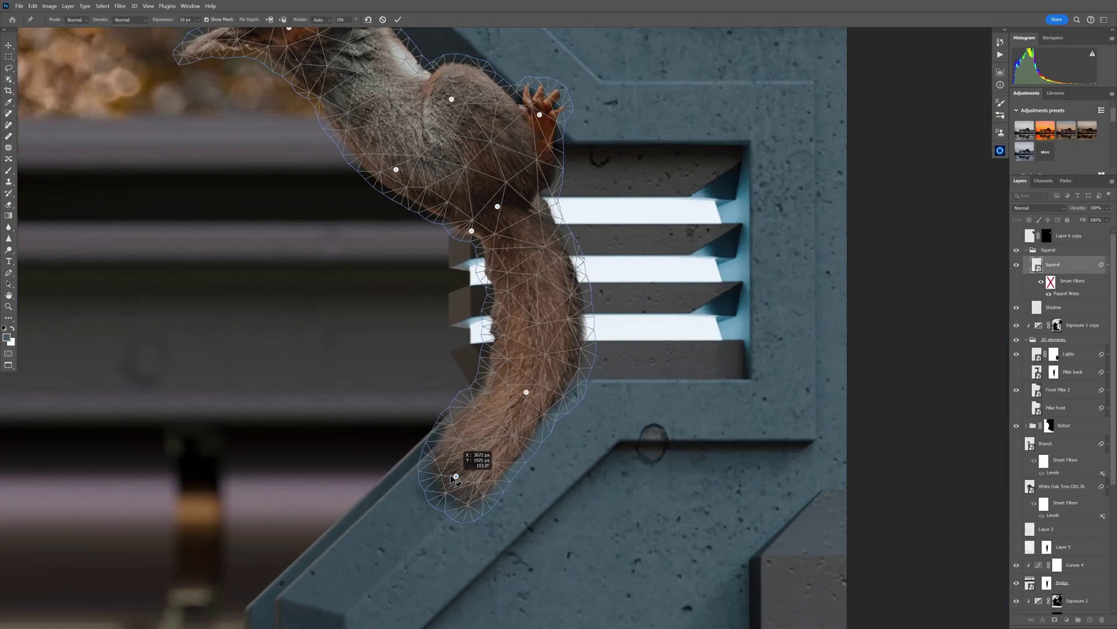
pyautogui.moveTo(469, 457); pyautogui.dragTo(429, 444)
pyautogui.press('Return')
pyautogui.hotkey('alt', '[')
pyautogui.press('e')
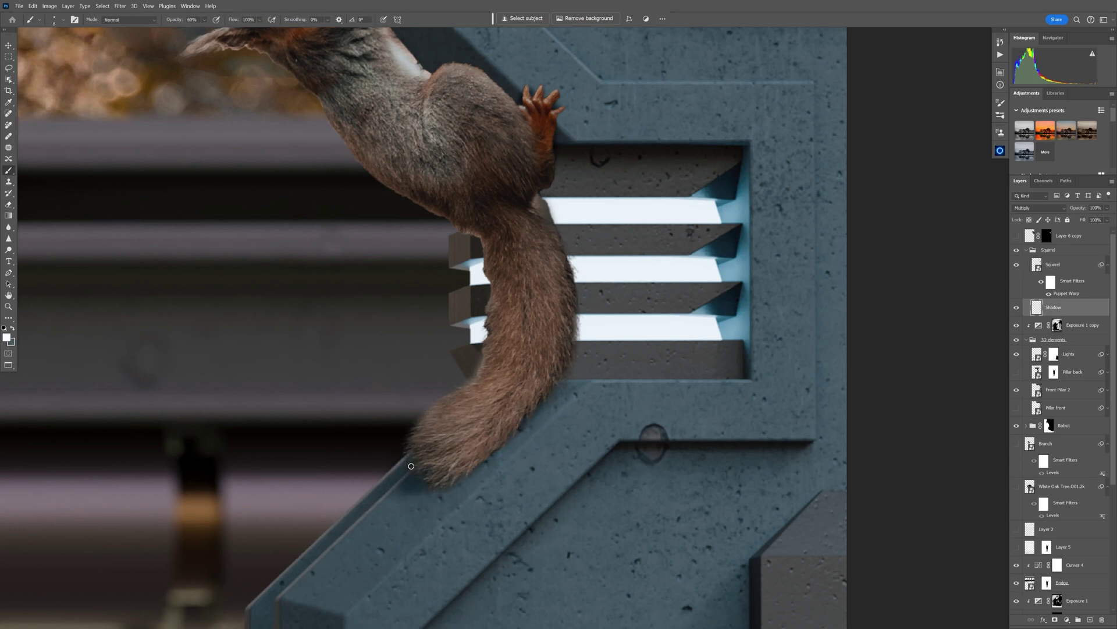
pyautogui.press('x')
pyautogui.press('1')
pyautogui.scroll(1, 378, 497)
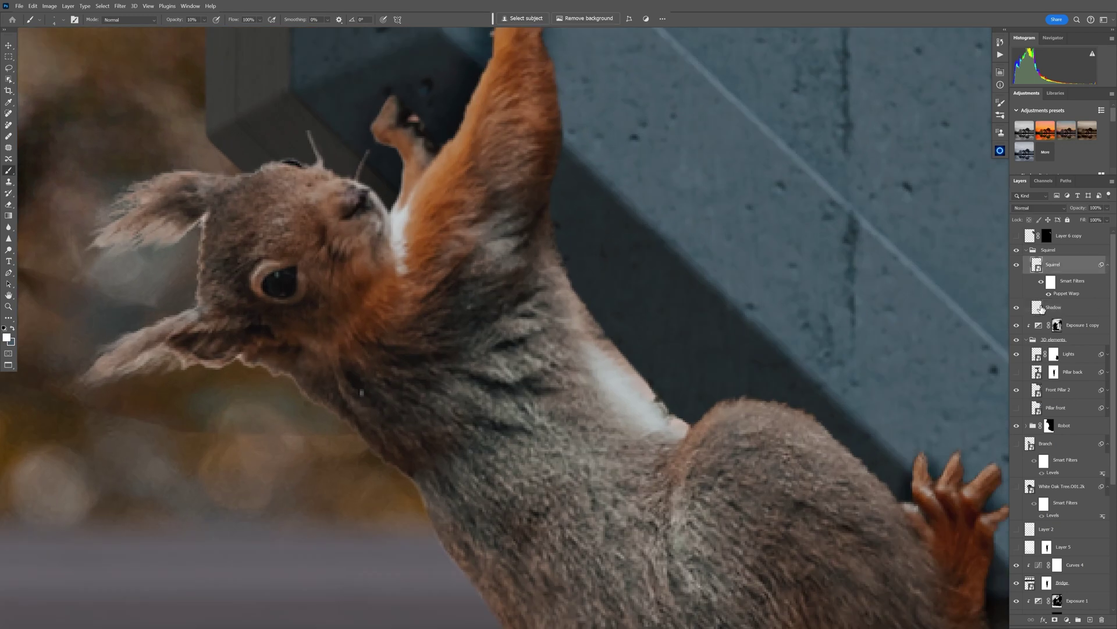
# - Add a new layer above the squirrel and paint darker claws and fur with a 40% brush
pyautogui.hotkey('ctrl', 'shift', 'alt', 'n')
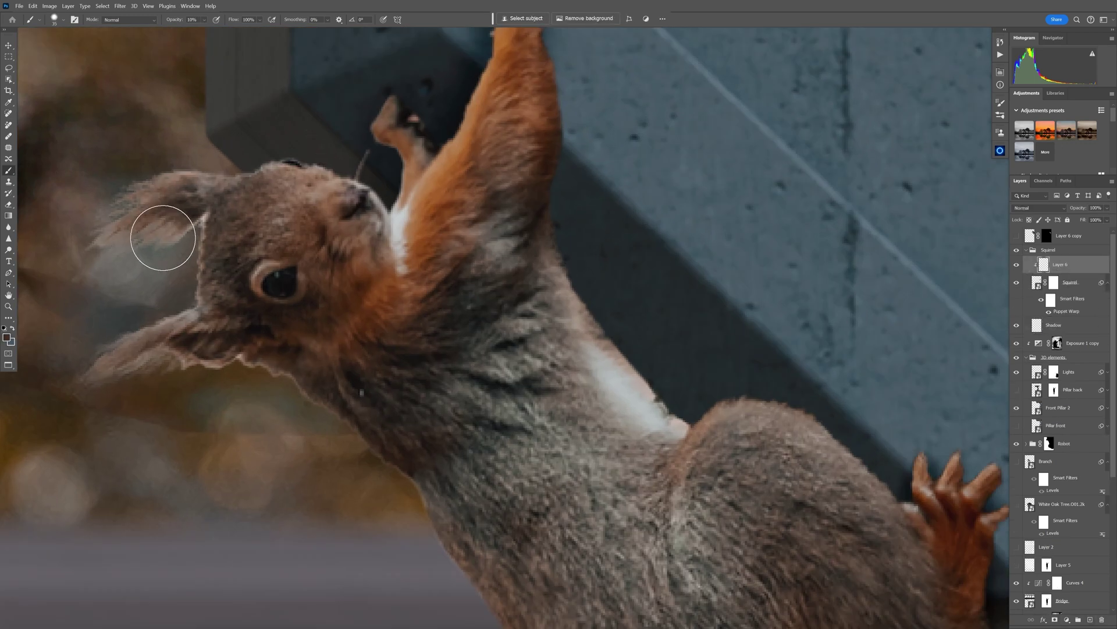
pyautogui.scroll(-6, 569, 237)
pyautogui.hscroll(5, 568, 237)
pyautogui.press('4')
pyautogui.press(']')
pyautogui.press(']')
pyautogui.press(']')
pyautogui.scroll(2, 716, 221)
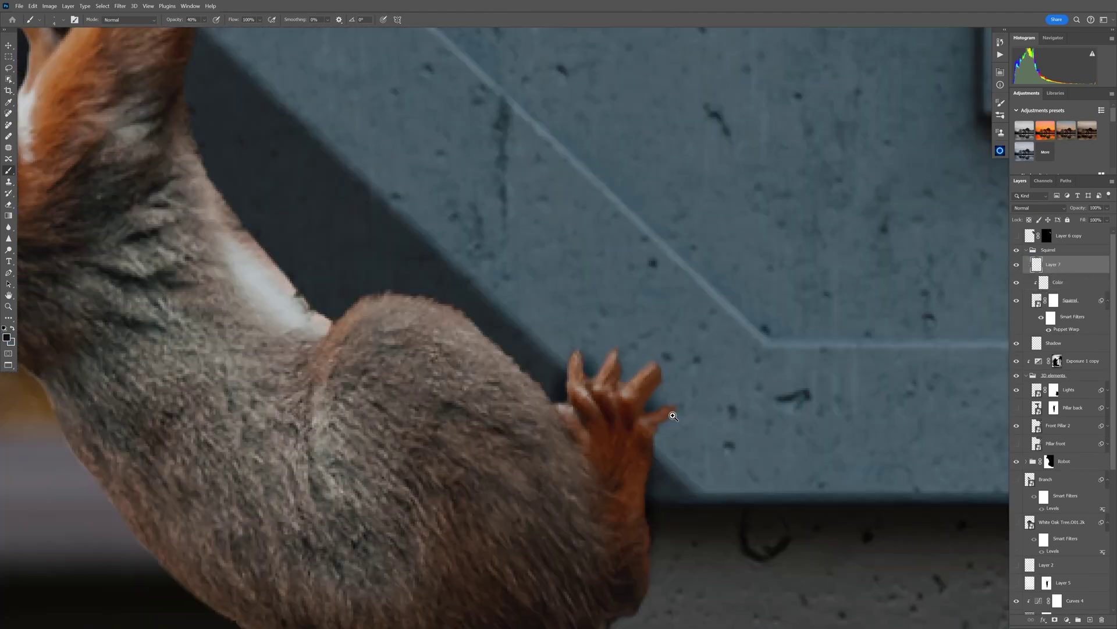
pyautogui.click(674, 415)
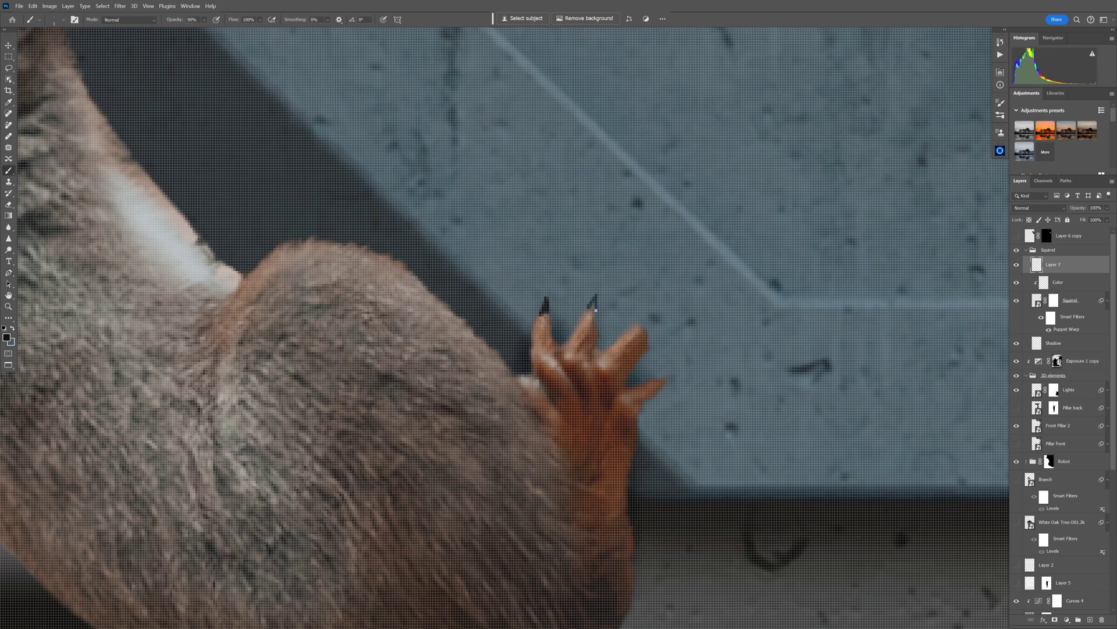
pyautogui.moveTo(667, 373); pyautogui.dragTo(351, 329)
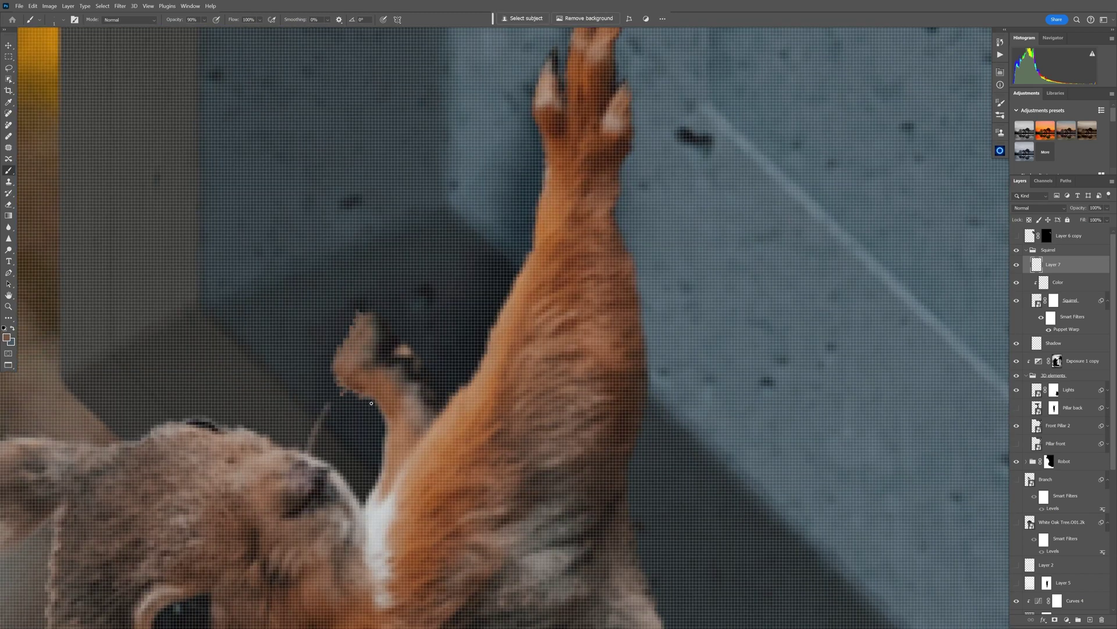
pyautogui.scroll(5, 643, 408)
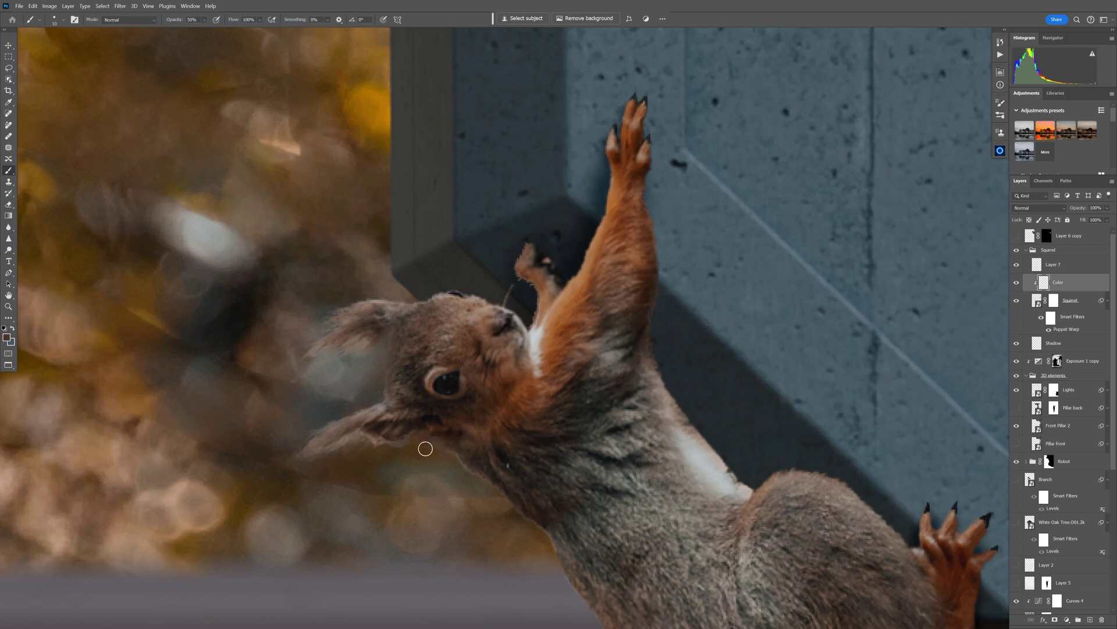
pyautogui.scroll(-15, 426, 448)
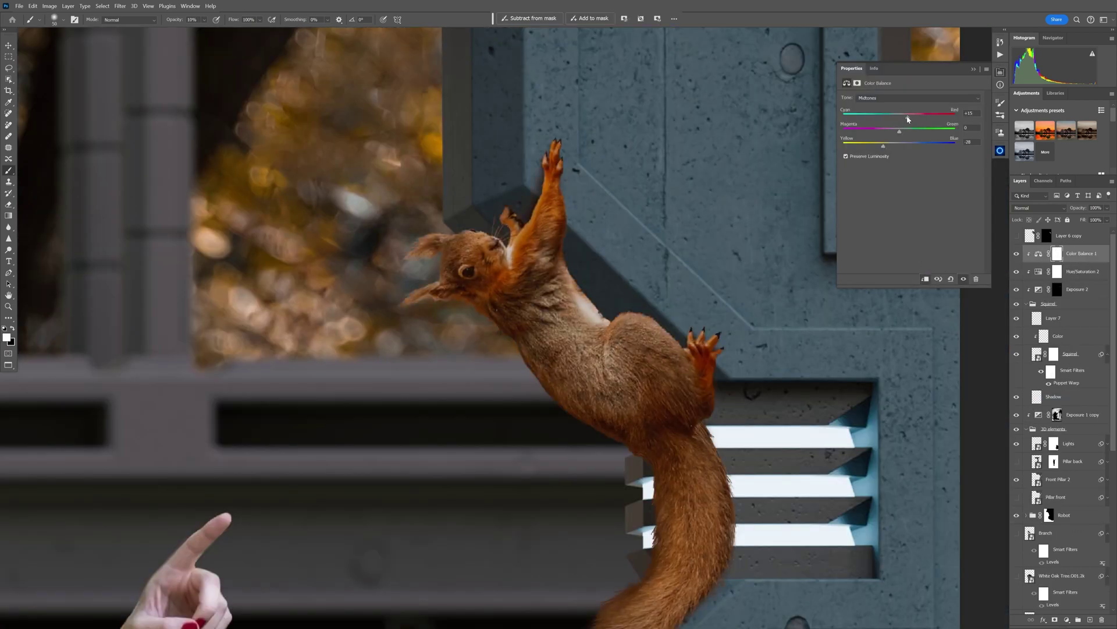
# - Invert the Color Balance mask and add a 'Blue light' layer set to Linear Dodge (Add)
pyautogui.hotkey('ctrl', 'i')
pyautogui.scroll(2, 625, 226)
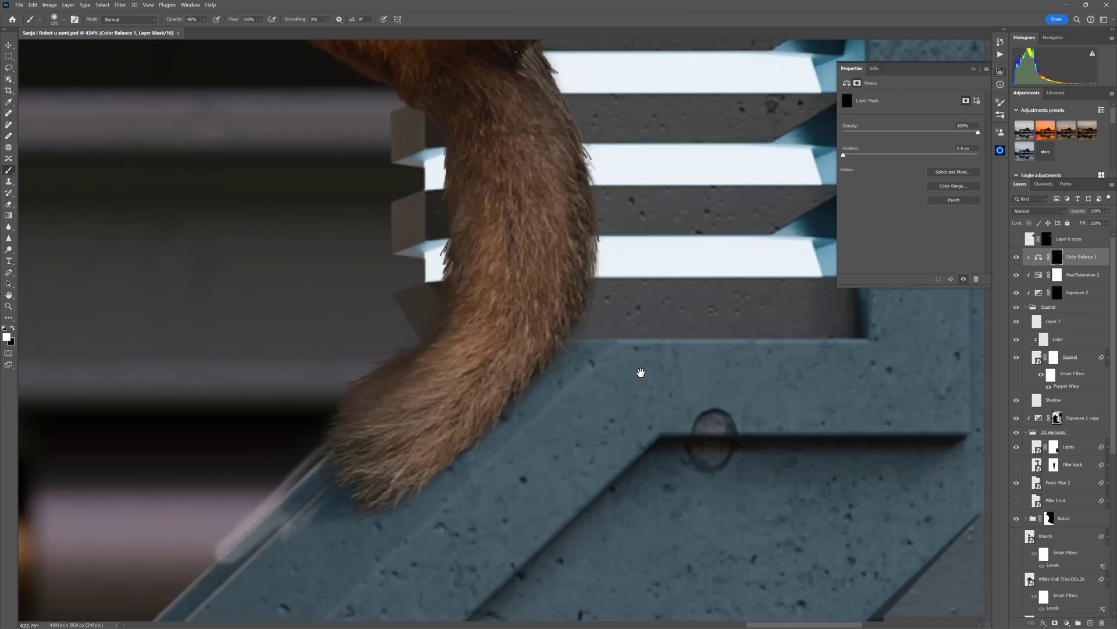
pyautogui.hotkey('ctrl', 'shift', 'alt', 'n')
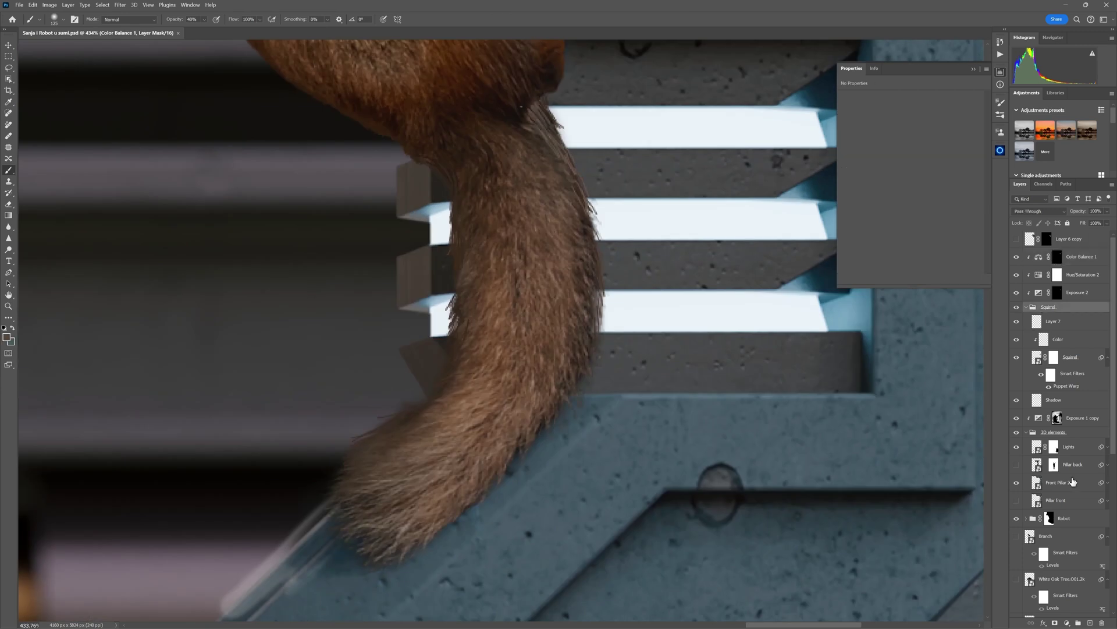
pyautogui.write('Blue light')
pyautogui.press('Return')
pyautogui.click(1039, 211)
pyautogui.click(1039, 307)
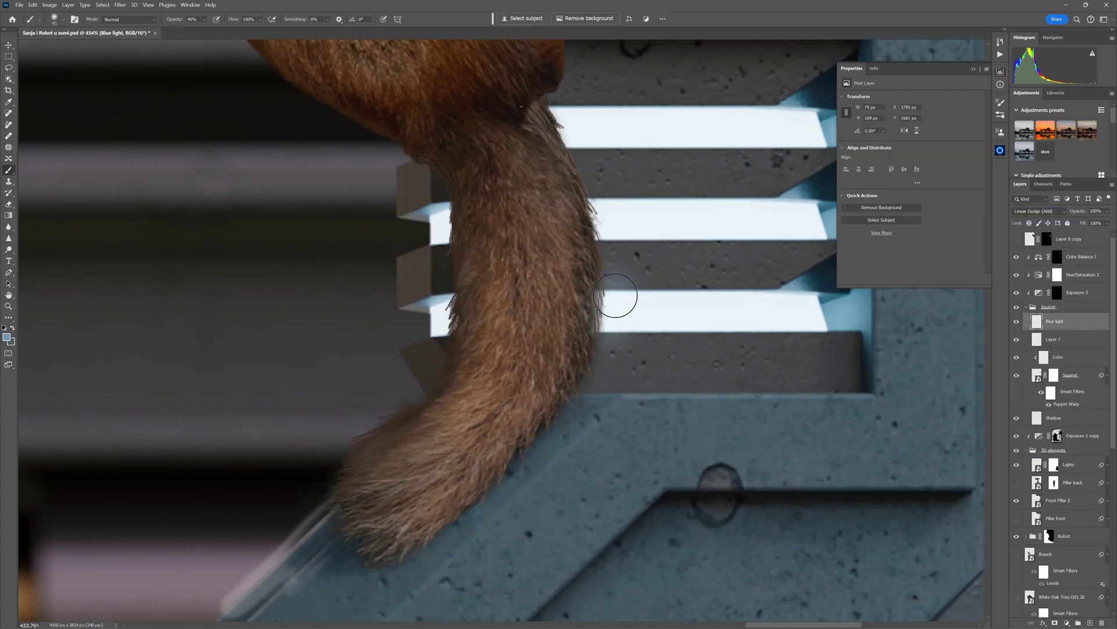
pyautogui.scroll(-1, 469, 326)
pyautogui.scroll(-1, 968, 344)
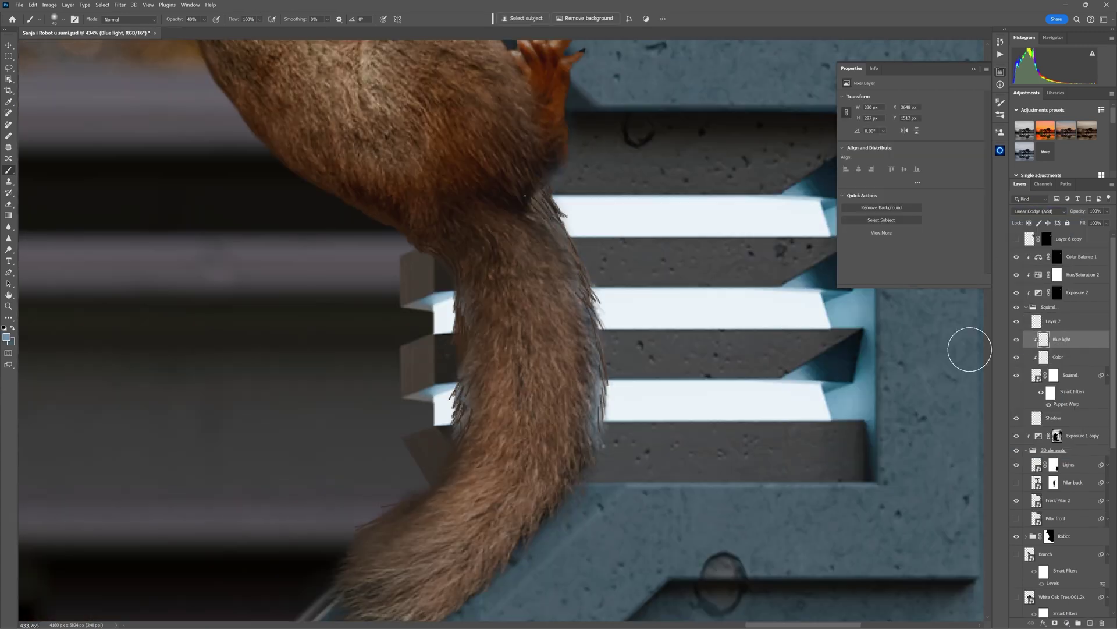
# - Duplicate the Blue light layer to double the tail glow and select Layer 7
pyautogui.hotkey('ctrl', 'j')
pyautogui.scroll(1, 431, 385)
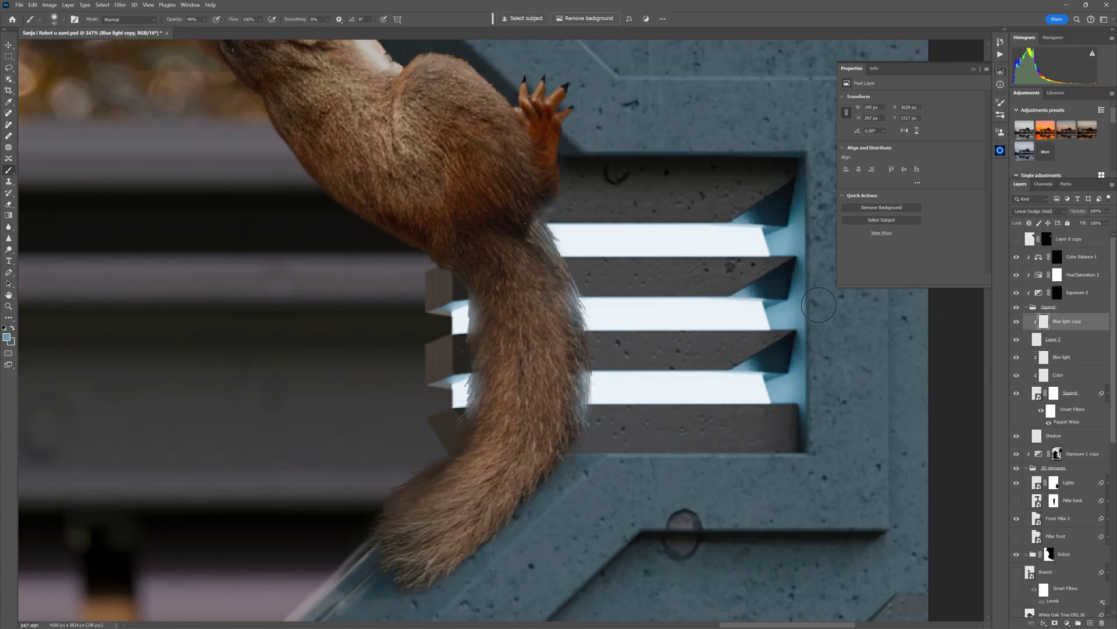
pyautogui.hotkey('alt', '[')
pyautogui.keyDown('alt'); pyautogui.scroll(5, 491, 306); pyautogui.keyUp('alt')
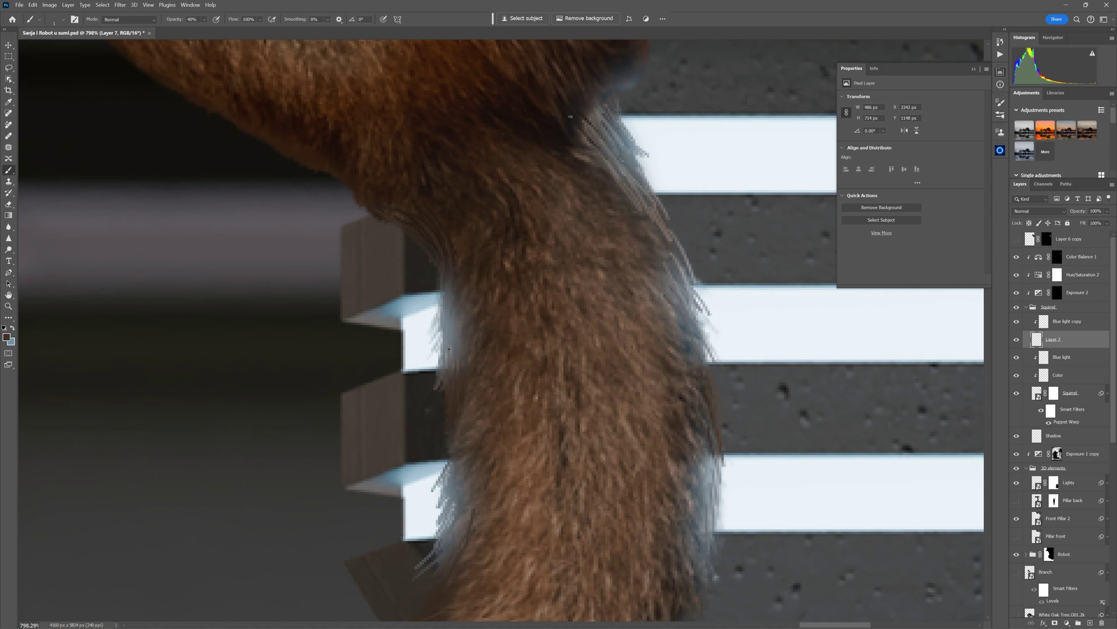
pyautogui.keyDown('alt'); pyautogui.scroll(-5, 677, 239); pyautogui.keyUp('alt')
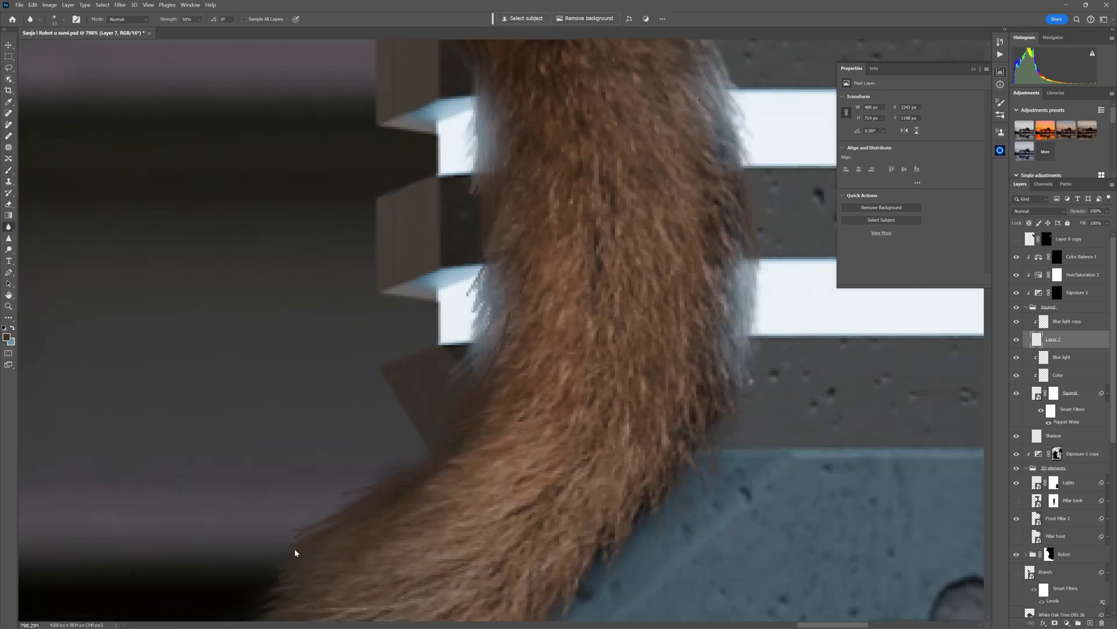
pyautogui.keyDown('alt'); pyautogui.scroll(5, 442, 274); pyautogui.keyUp('alt')
# - Apply a slight Gaussian Blur to the Squirrel layer
pyautogui.hotkey('alt', '[')
pyautogui.hotkey('alt', '[')
pyautogui.hotkey('alt', '[')
pyautogui.click(120, 4)
pyautogui.moveTo(139, 110)
pyautogui.click(87, 142)
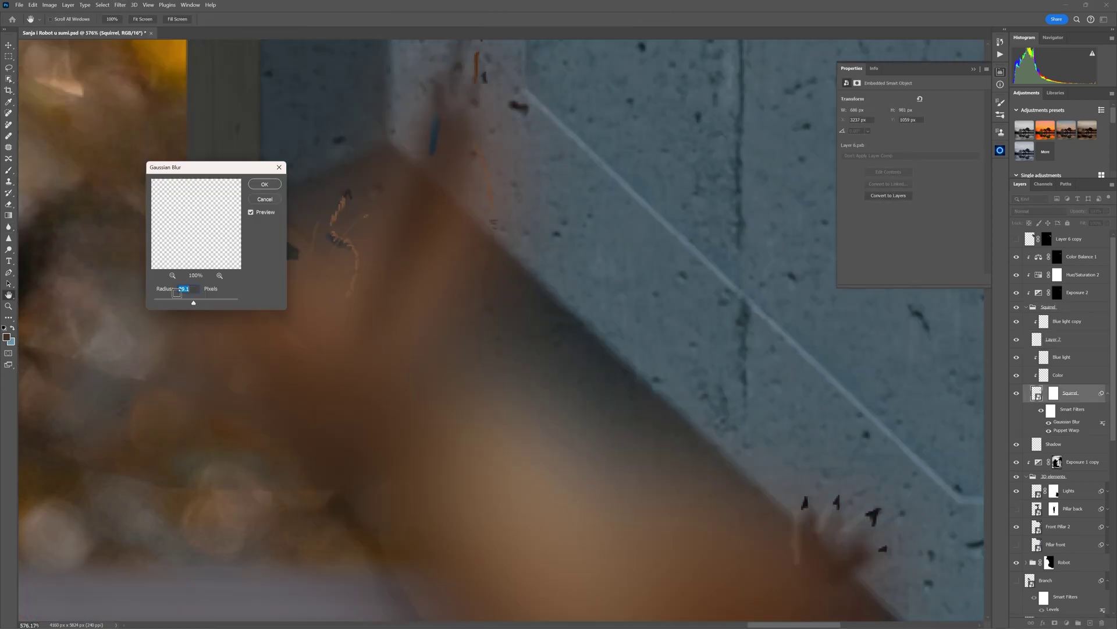
pyautogui.moveTo(190, 302); pyautogui.dragTo(174, 302)
pyautogui.press('Return')
pyautogui.scroll(3, 268, 201)
pyautogui.hotkey('ctrl', '\\')
# - Rotate and scale the Curves 5 mask across the composite and begin painting on it
pyautogui.hotkey('alt', ']')
pyautogui.hotkey('alt', ']')
pyautogui.hotkey('alt', ']')
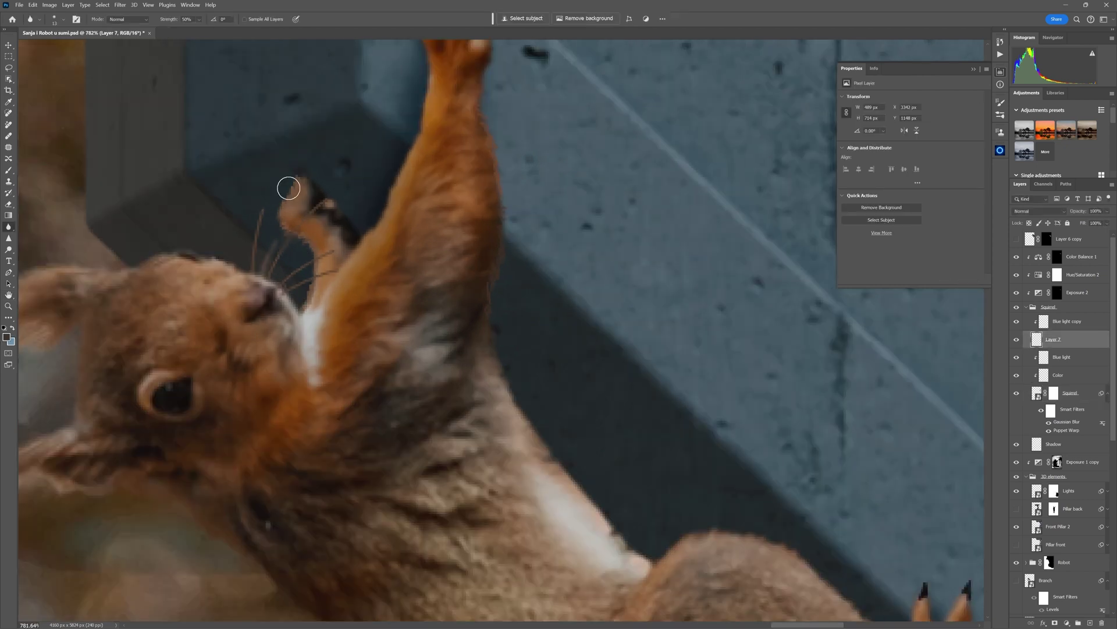
pyautogui.keyDown('alt'); pyautogui.scroll(-3, 286, 187); pyautogui.keyUp('alt')
pyautogui.keyDown('alt'); pyautogui.scroll(4, 711, 175); pyautogui.keyUp('alt')
pyautogui.keyDown('alt'); pyautogui.scroll(-1, 595, 85); pyautogui.keyUp('alt')
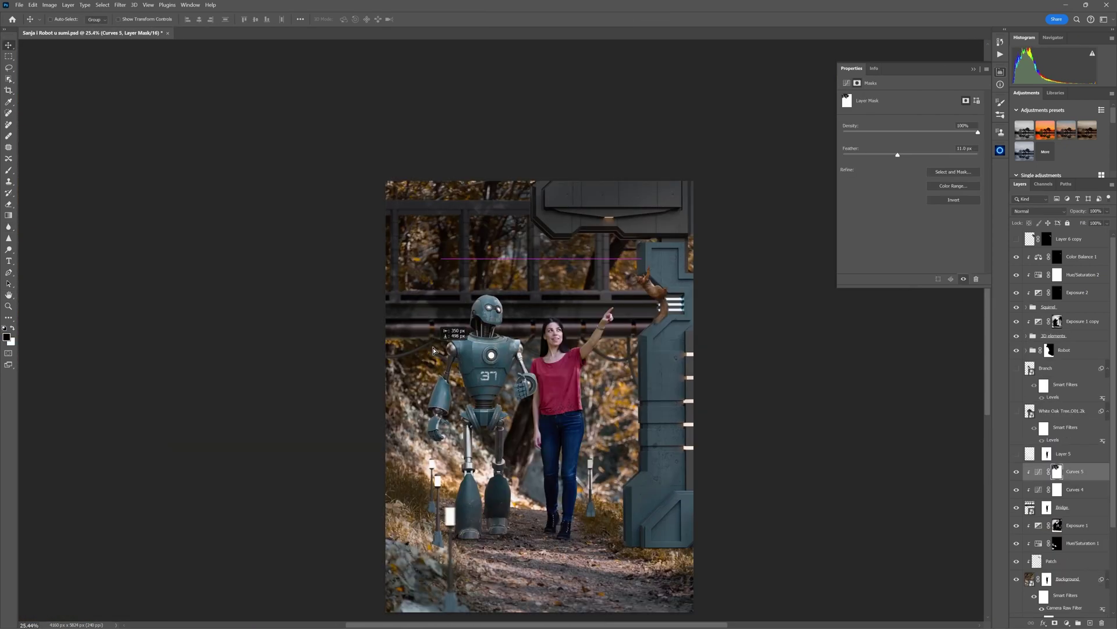
pyautogui.hotkey('ctrl', 't')
pyautogui.moveTo(638, 390); pyautogui.dragTo(696, 82)
pyautogui.press('Return')
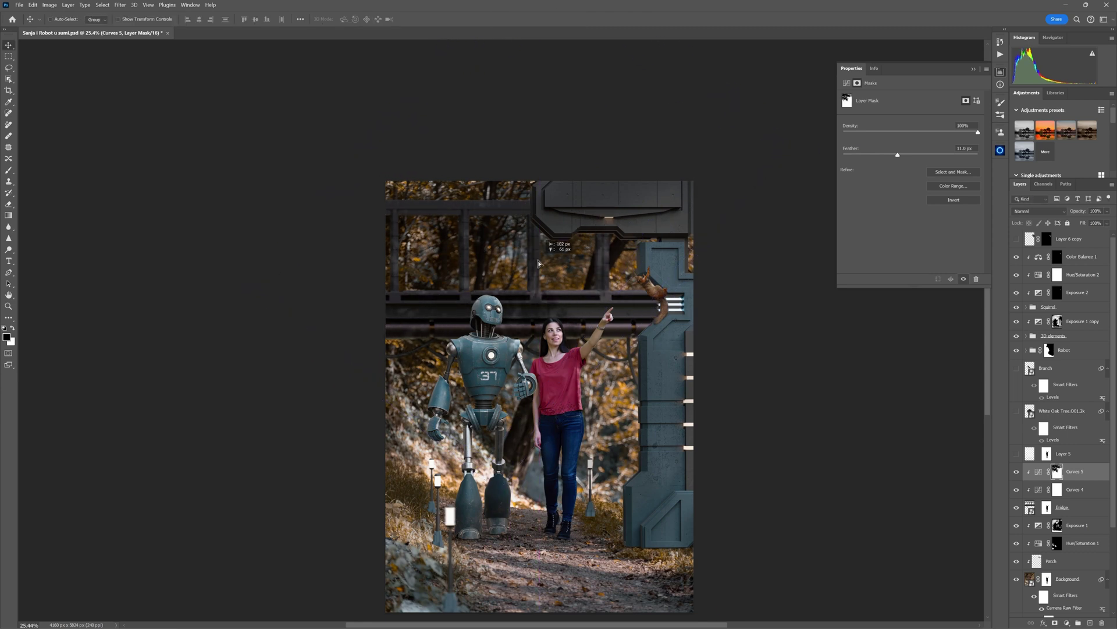
pyautogui.keyDown('alt'); pyautogui.scroll(5, 426, 363); pyautogui.keyUp('alt')
pyautogui.press('b')
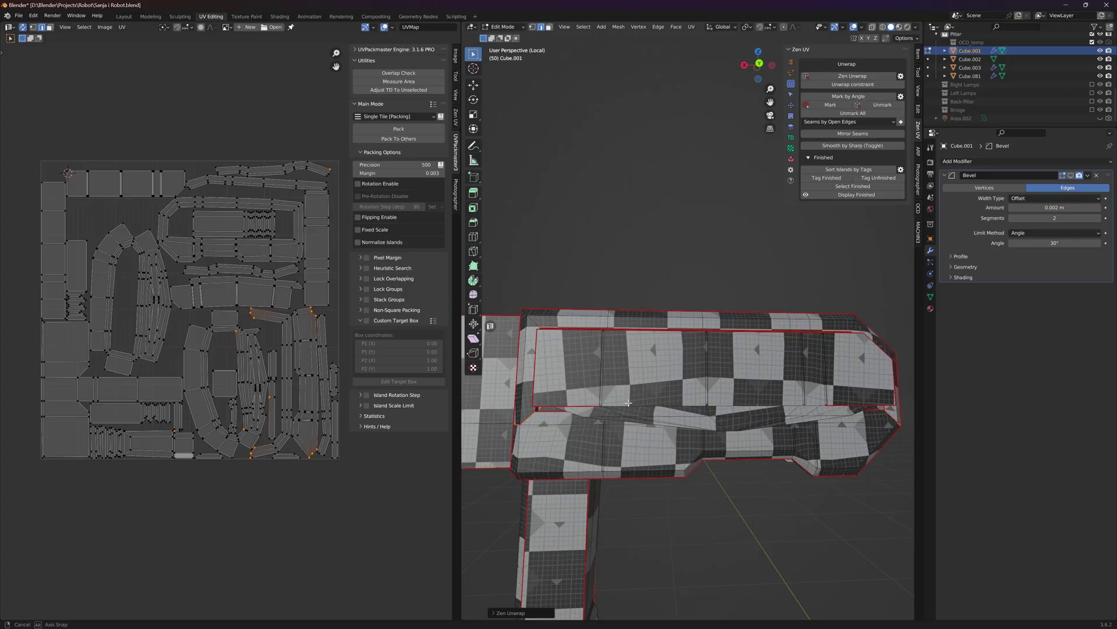
# - Run Zen Unwrap on the gun mesh, apply Mirror Seams, and save the Blender file
pyautogui.scroll(5, 812, 314)
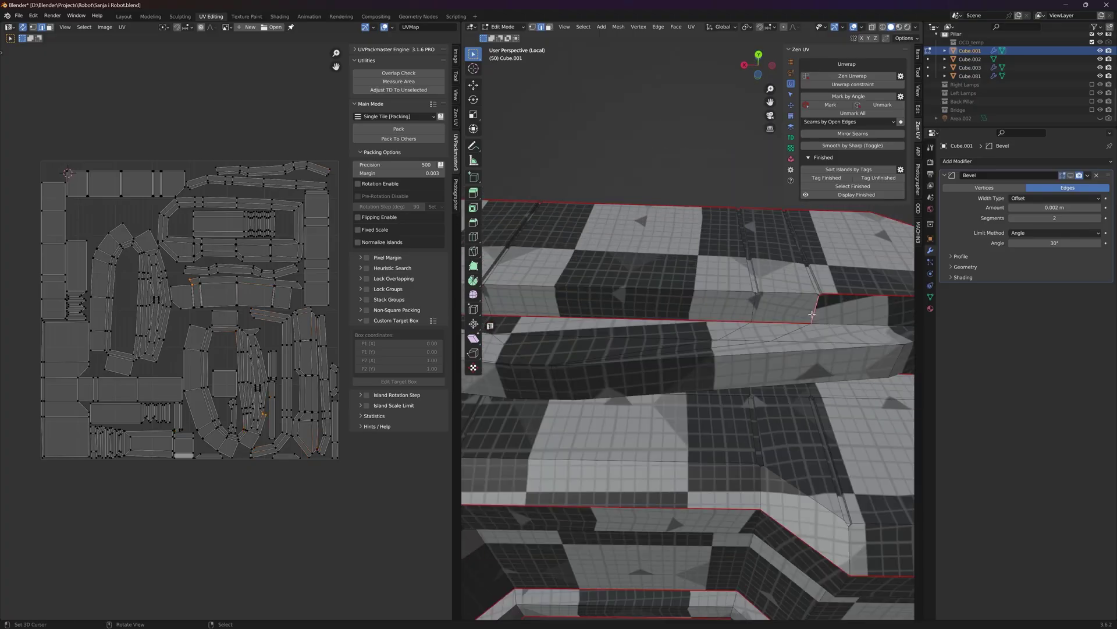
pyautogui.click(853, 75)
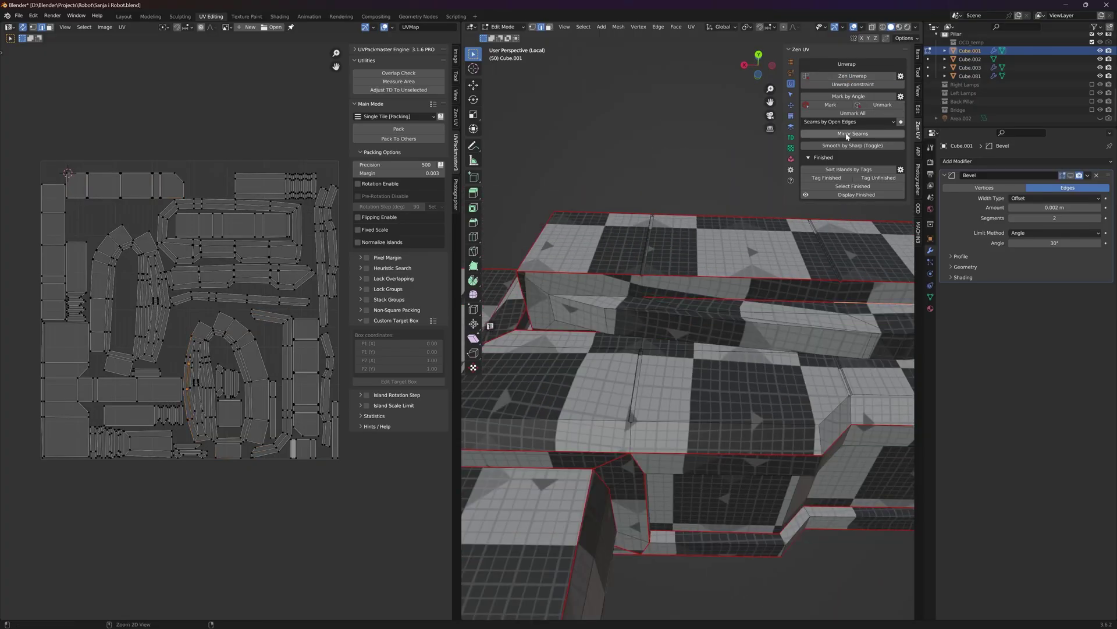
pyautogui.click(846, 136)
pyautogui.scroll(-5, 687, 407)
pyautogui.hotkey('ctrl', 's')
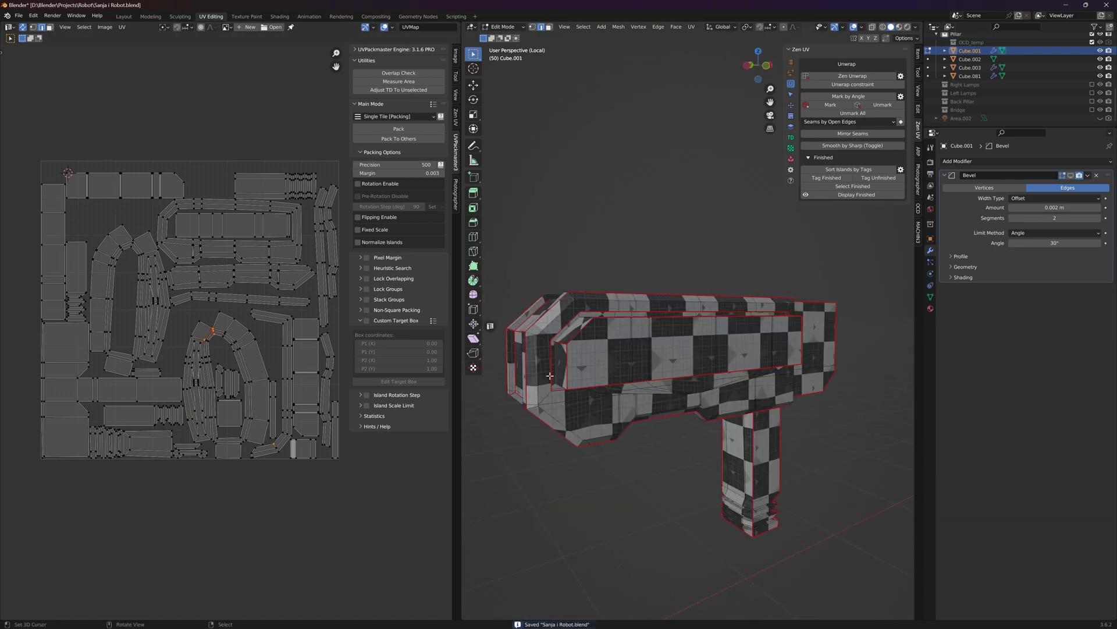
pyautogui.scroll(8, 549, 376)
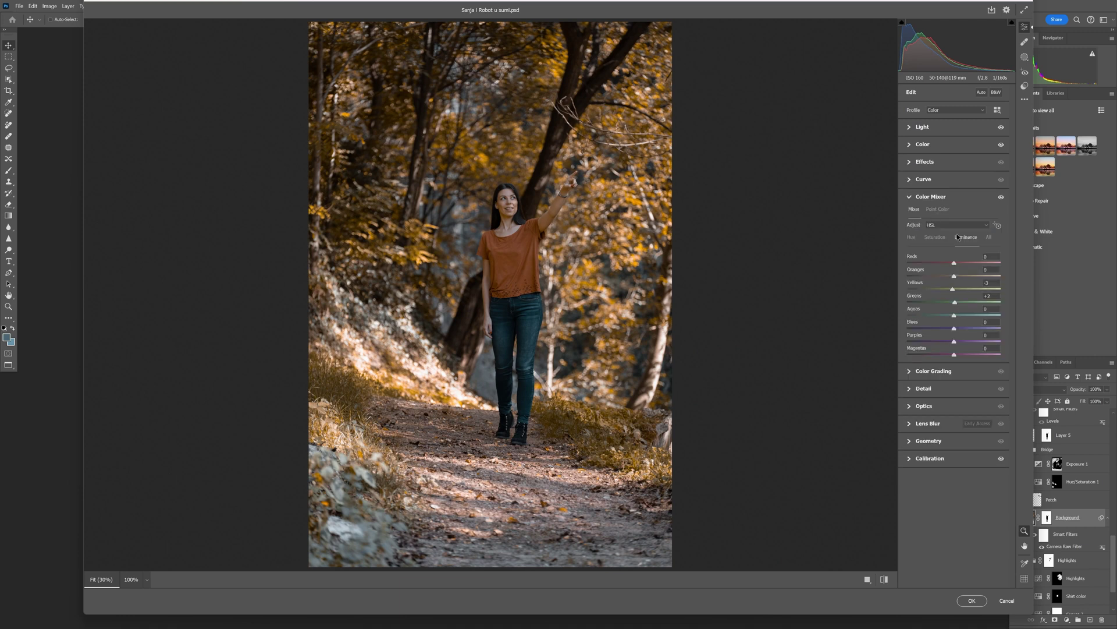
# - In Point Color, sample the foliage colours and shift them toward red, brighter red and yellow
pyautogui.click(929, 227)
pyautogui.click(938, 227)
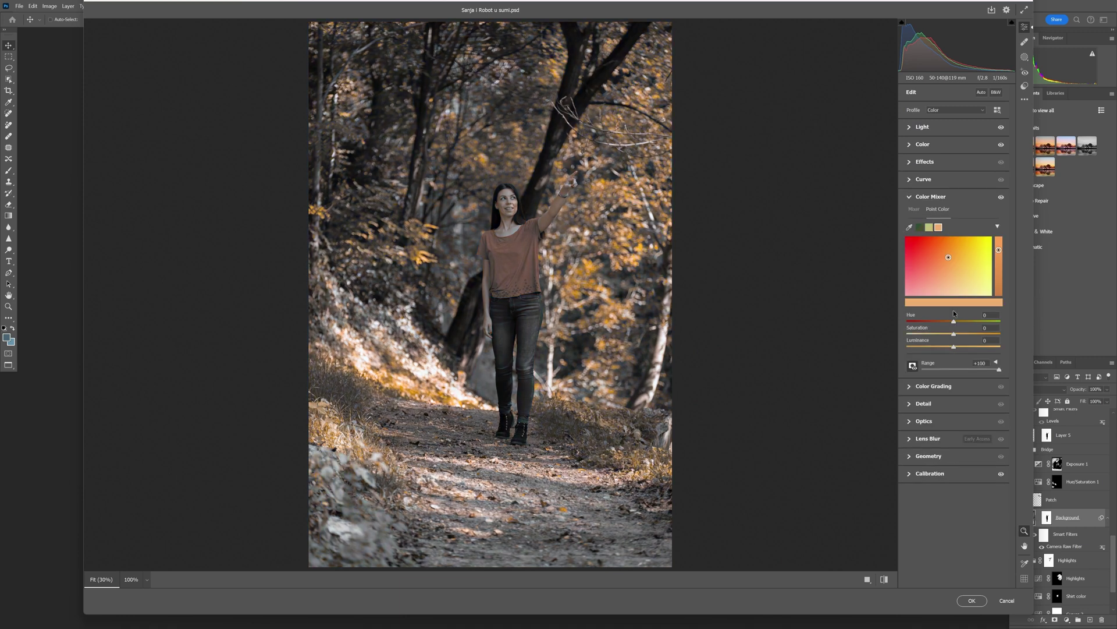
pyautogui.moveTo(954, 313); pyautogui.dragTo(969, 314)
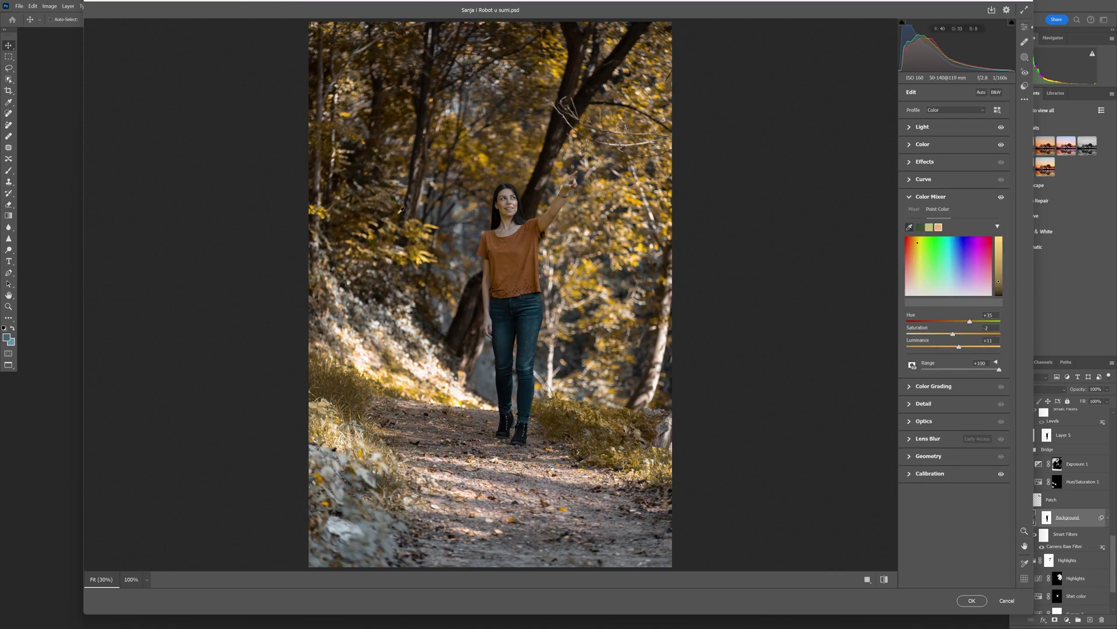
pyautogui.click(401, 210)
pyautogui.moveTo(949, 243); pyautogui.dragTo(917, 243)
pyautogui.moveTo(998, 280); pyautogui.dragTo(999, 265)
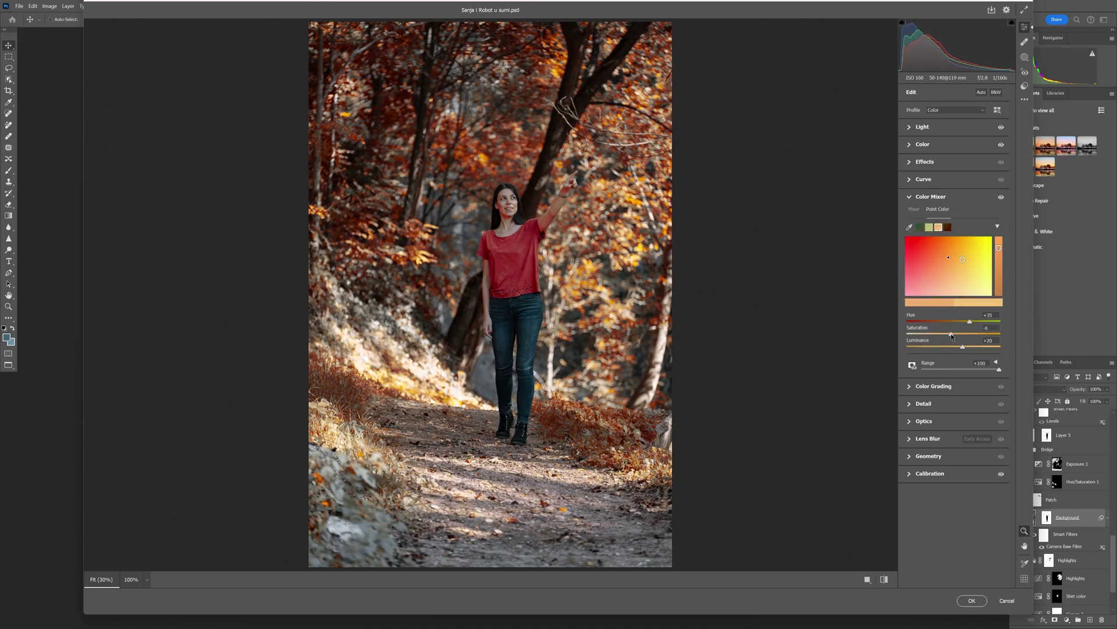
pyautogui.moveTo(955, 253); pyautogui.dragTo(972, 245)
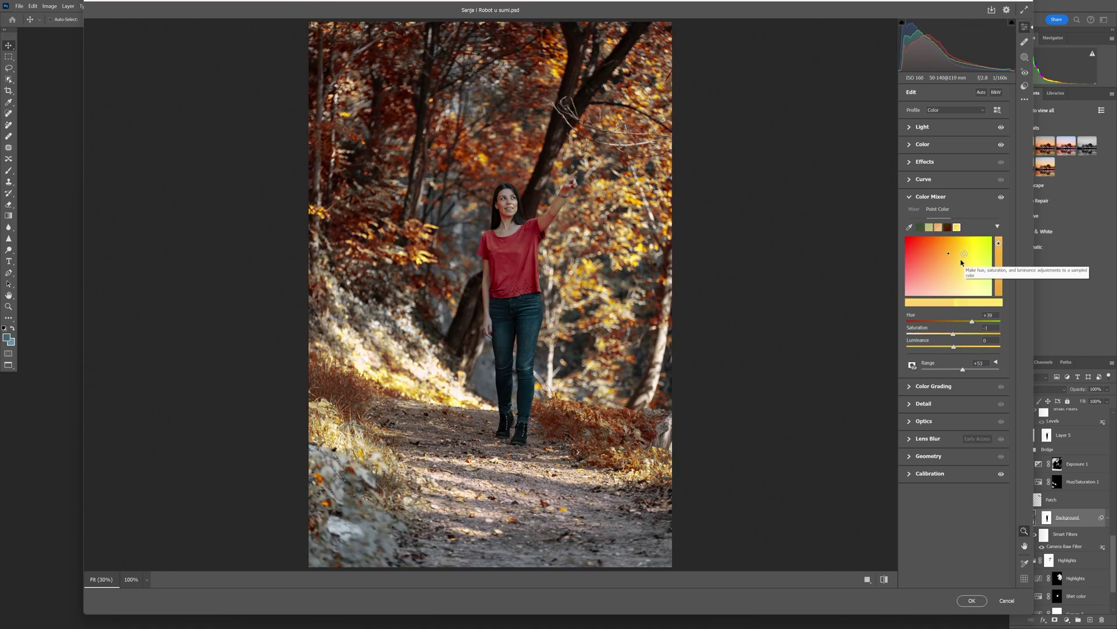
# - Refine the ranges of the orange and dark-brown samples, then set the Mixer yellows hue to −29
pyautogui.click(996, 362)
pyautogui.click(983, 429)
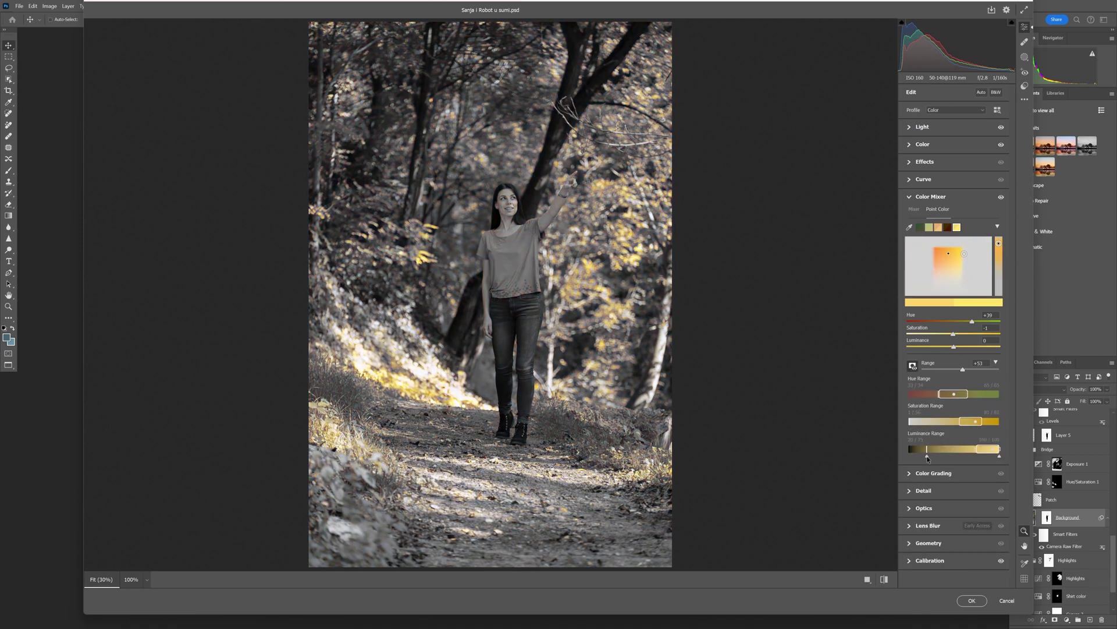
pyautogui.click(912, 366)
pyautogui.click(938, 227)
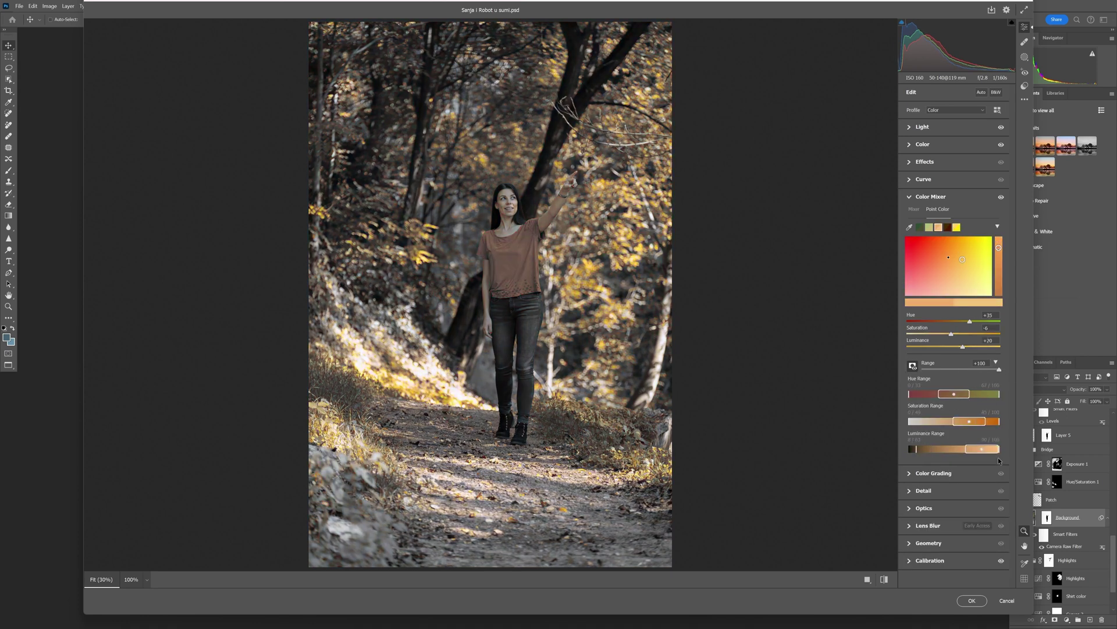
pyautogui.click(947, 227)
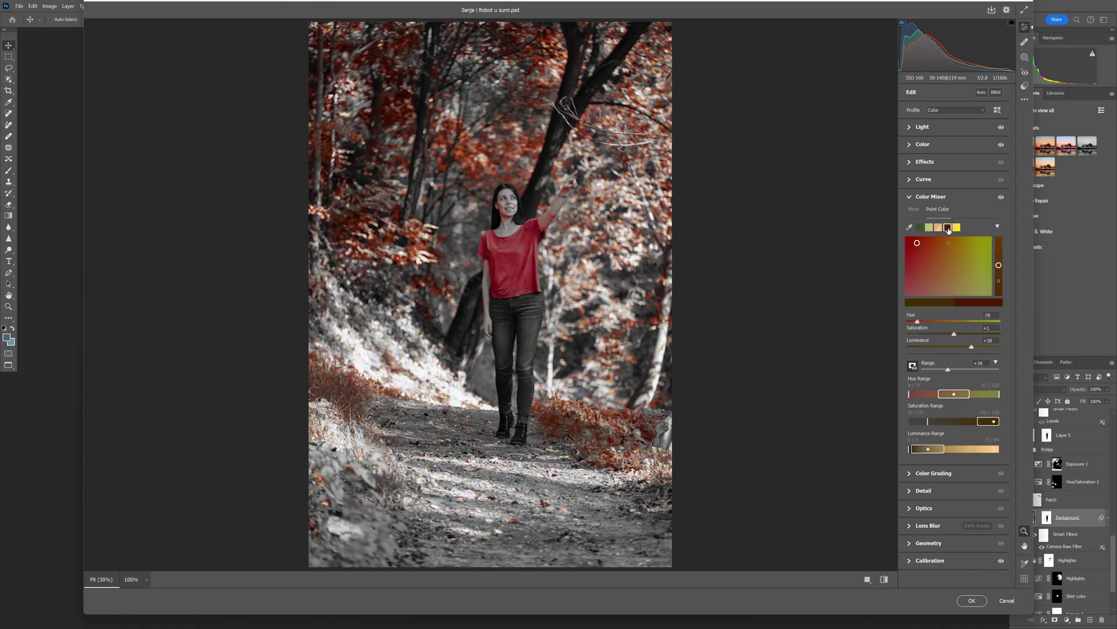
pyautogui.moveTo(953, 434); pyautogui.dragTo(949, 431)
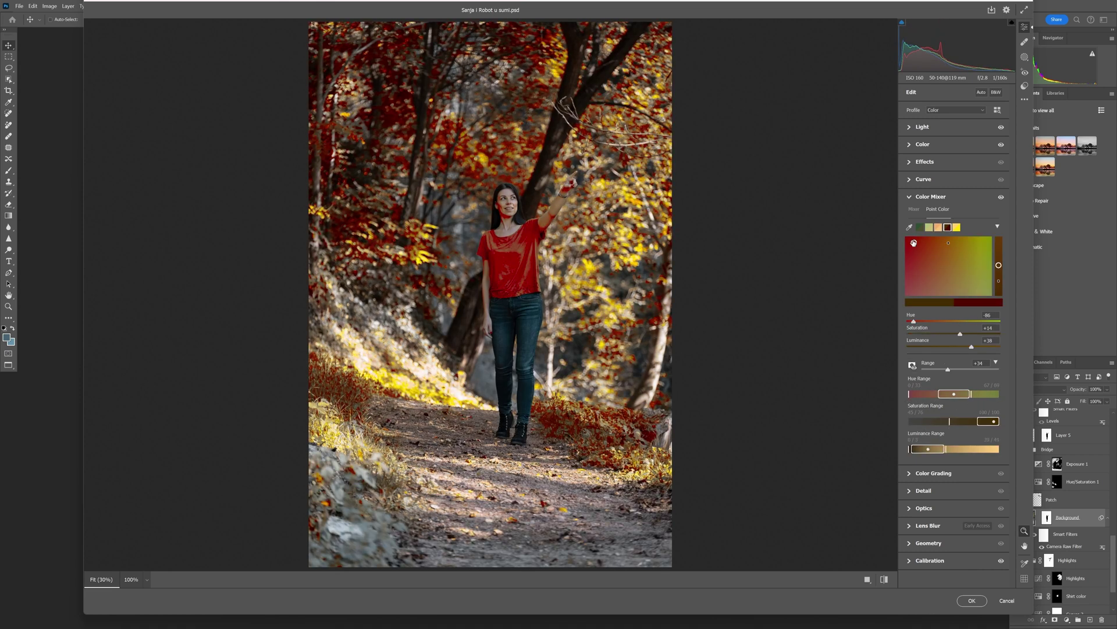
pyautogui.moveTo(954, 333); pyautogui.dragTo(948, 334)
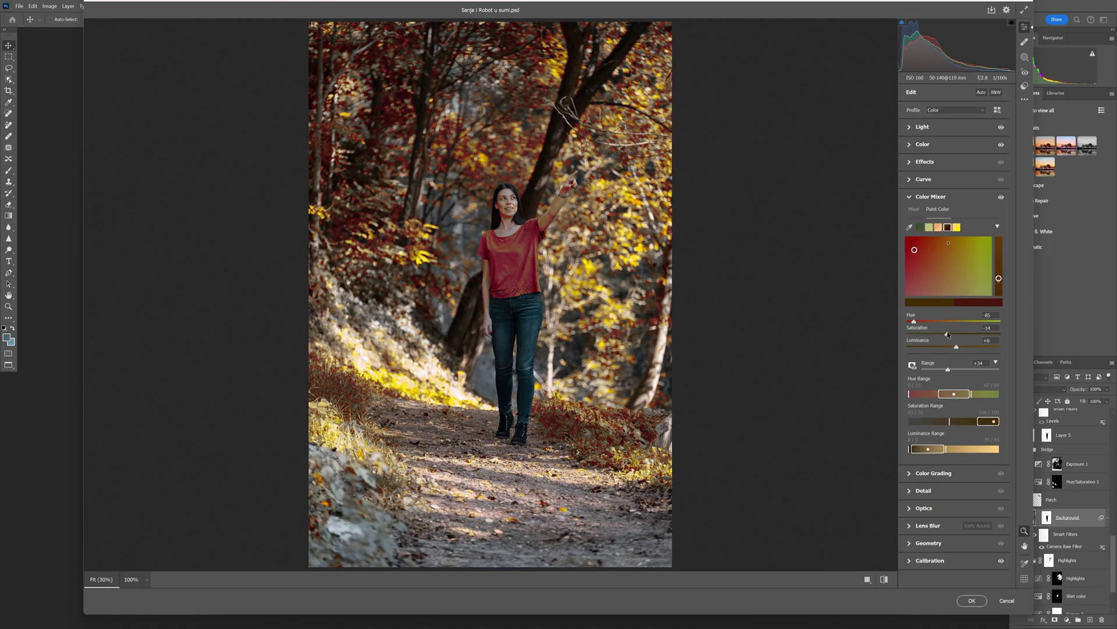
pyautogui.click(914, 209)
pyautogui.moveTo(954, 289); pyautogui.dragTo(939, 290)
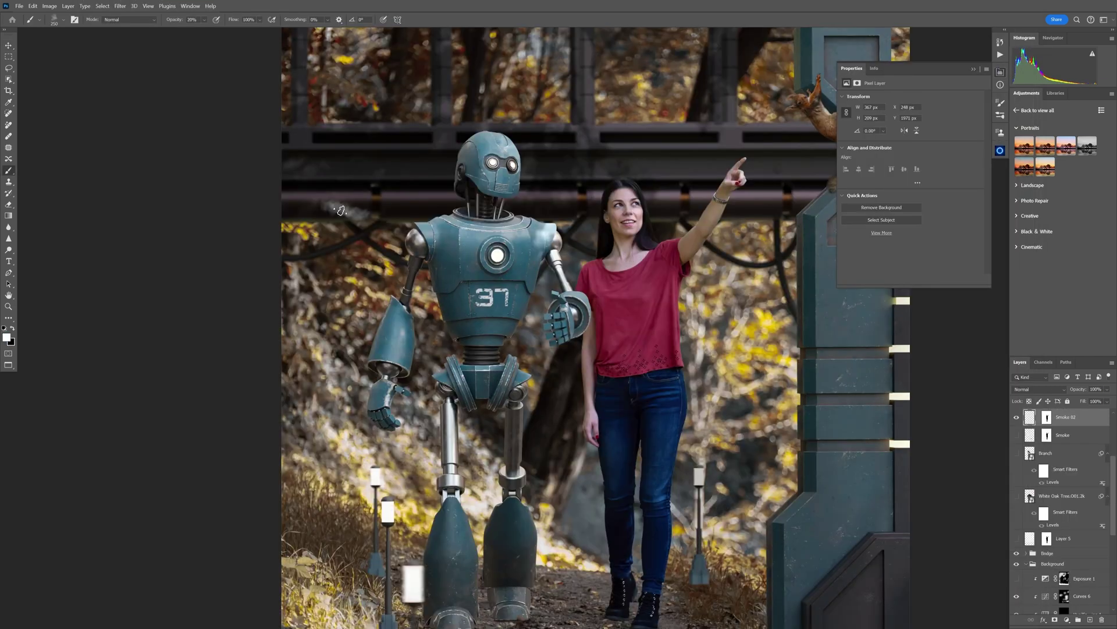
# - Paint more smoke on Smoke 02 with a larger brush, commit the warp, and blur it by 1.7 px
pyautogui.press(']')
pyautogui.press(']')
pyautogui.press(']')
pyautogui.press(']')
pyautogui.press(']')
pyautogui.press(']')
pyautogui.press(']')
pyautogui.moveTo(358, 218)
pyautogui.mouseDown()
pyautogui.moveTo(653, 392)
pyautogui.moveTo(391, 256)
pyautogui.mouseUp()
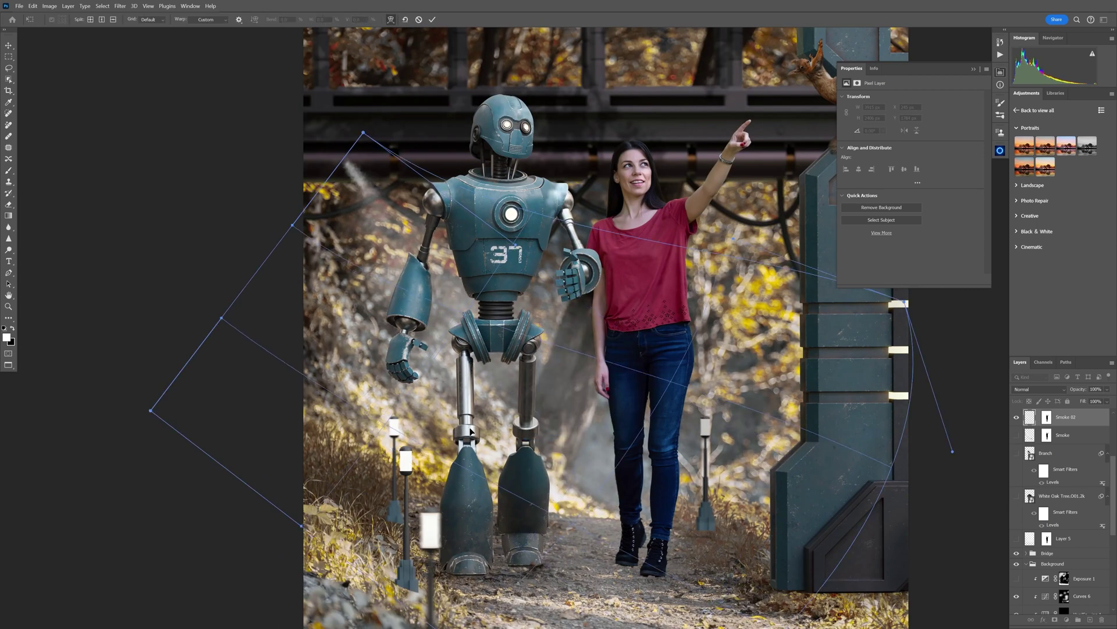
pyautogui.press('Return')
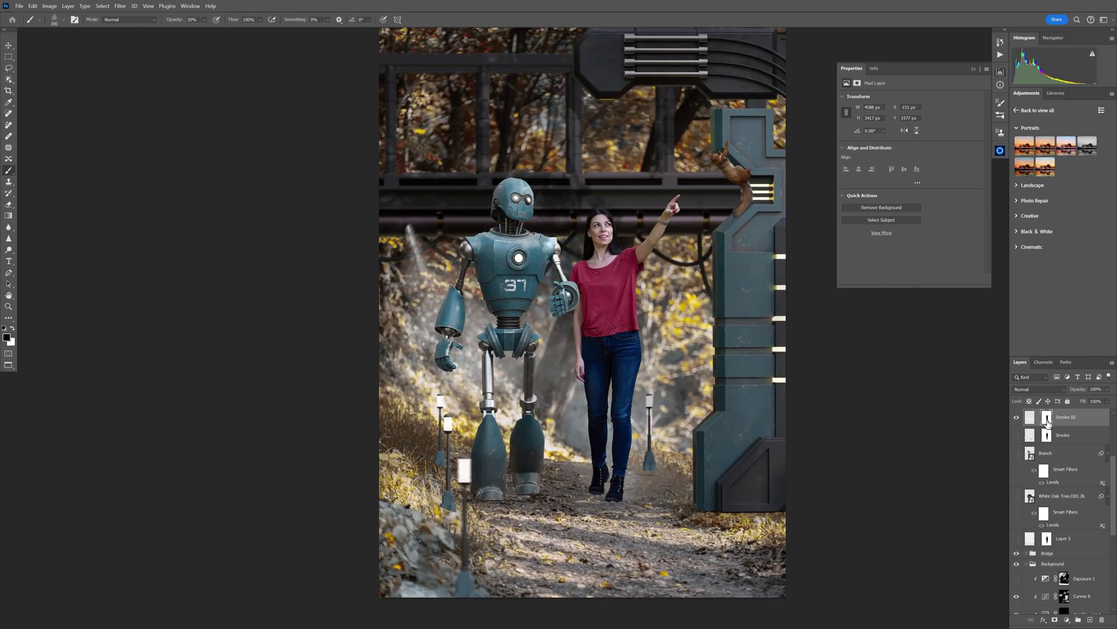
pyautogui.moveTo(159, 302); pyautogui.dragTo(162, 303)
pyautogui.click(265, 185)
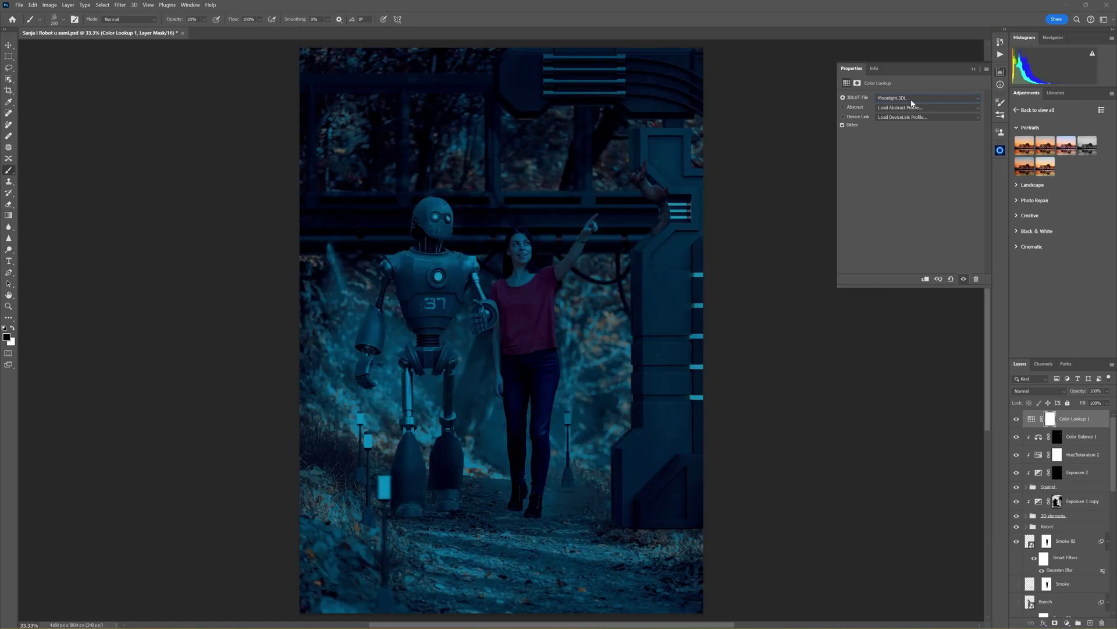
# - Paint the Color Lookup 1 mask over the lamp by the robot's leg and the squirrel to restore their warm orange
pyautogui.scroll(-1, 912, 103)
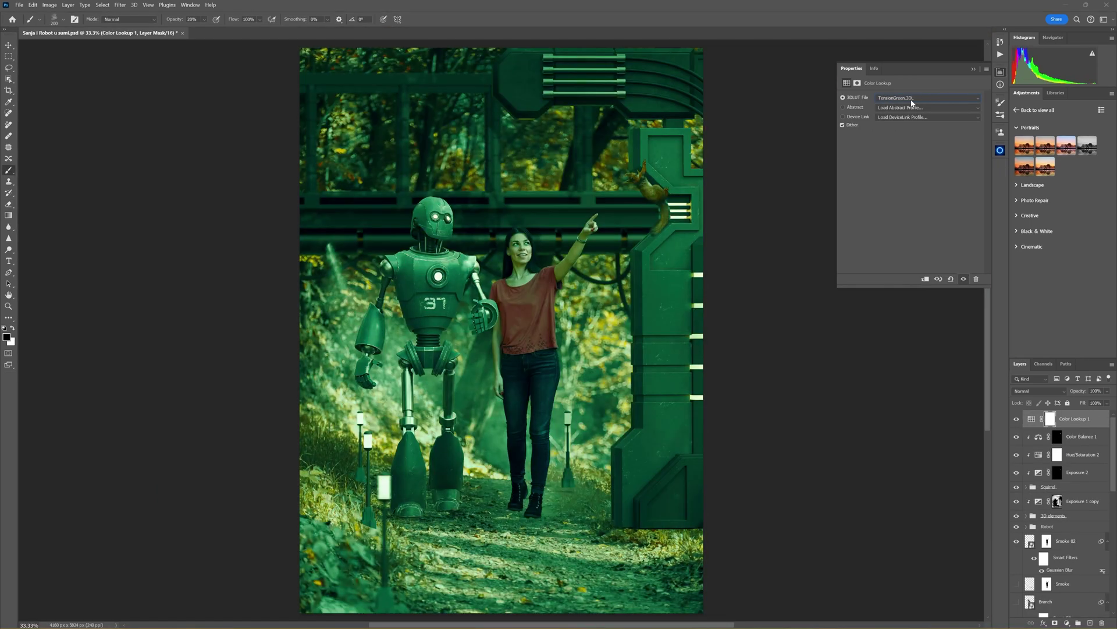
pyautogui.scroll(1, 912, 103)
pyautogui.click(1050, 419)
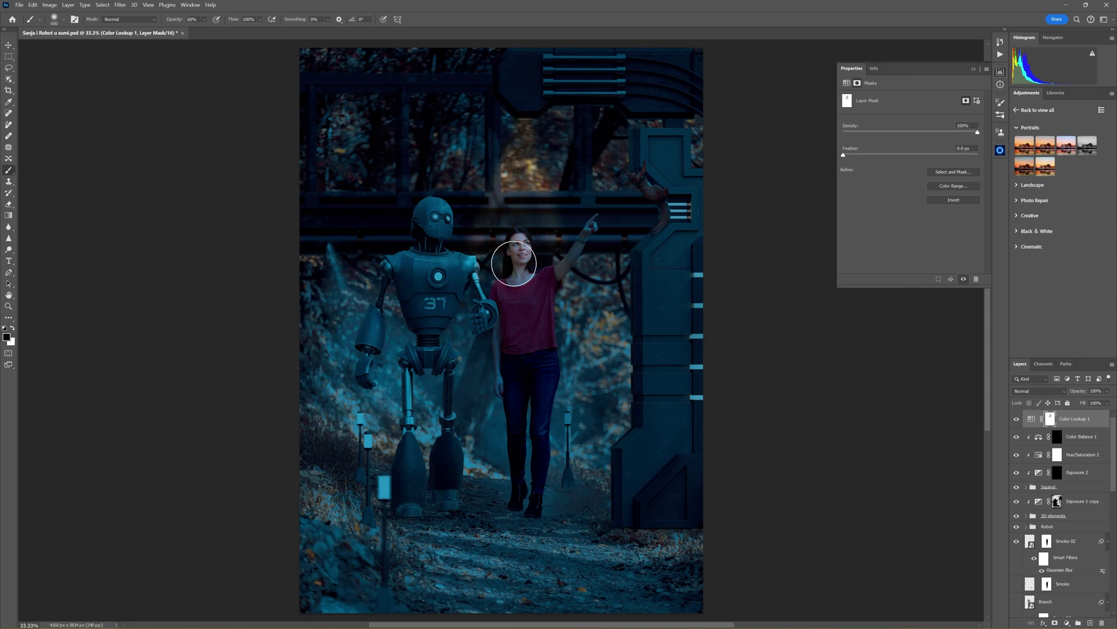
pyautogui.press('[')
pyautogui.press('[')
pyautogui.press('[')
pyautogui.scroll(2, 514, 263)
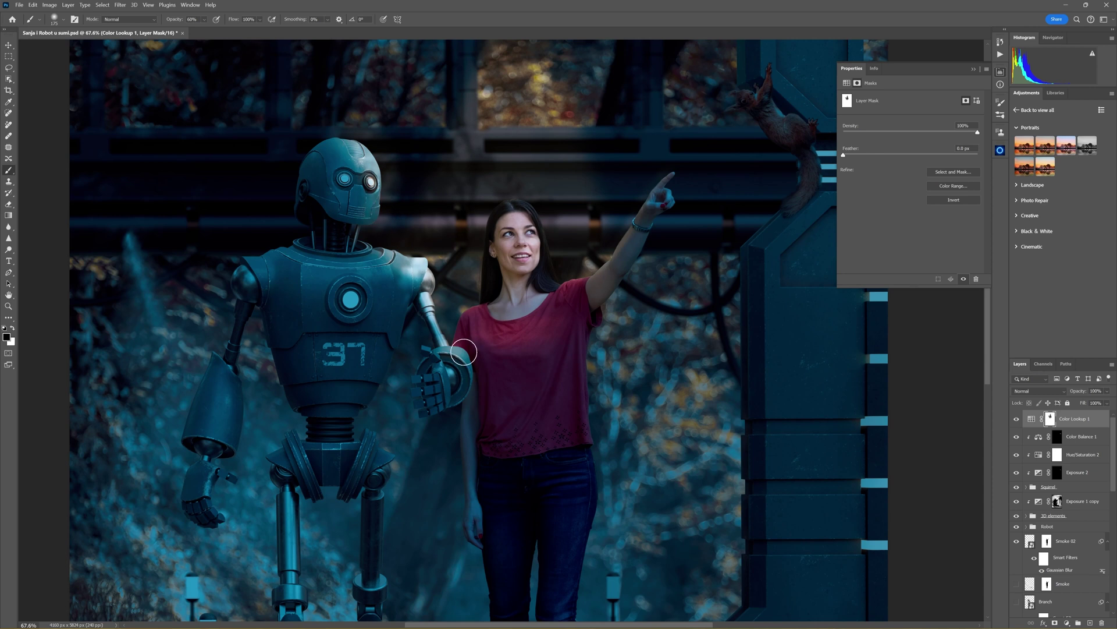
pyautogui.scroll(-2, 464, 352)
pyautogui.press(']')
pyautogui.press(']')
pyautogui.press(']')
pyautogui.press(']')
pyautogui.press(']')
pyautogui.press(']')
pyautogui.moveTo(309, 437); pyautogui.dragTo(364, 482)
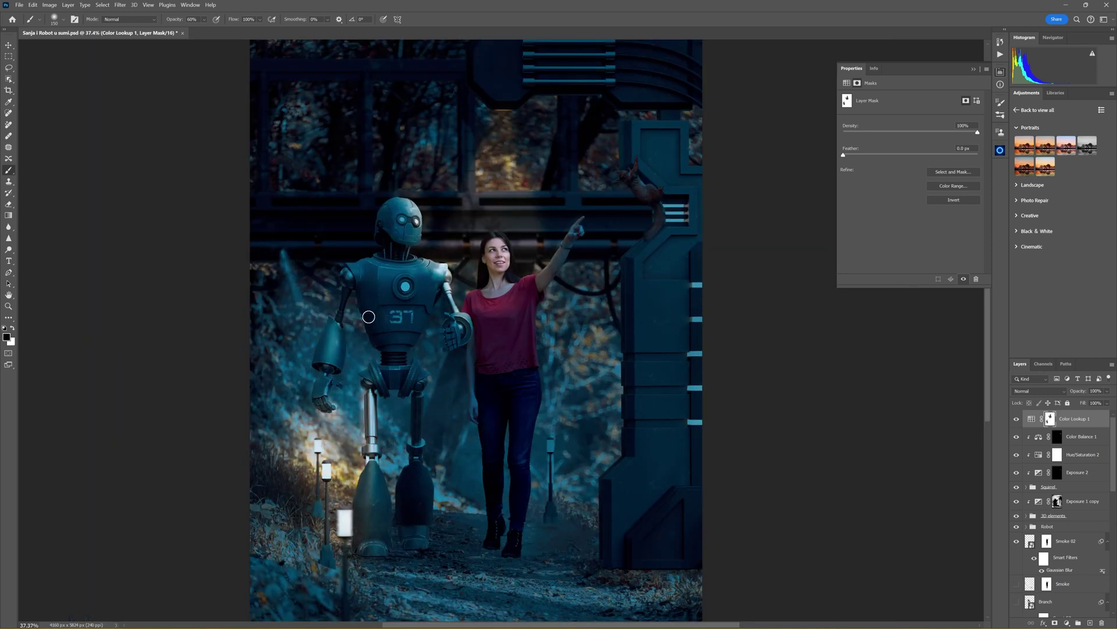
pyautogui.click(636, 182)
pyautogui.press('[')
pyautogui.press('[')
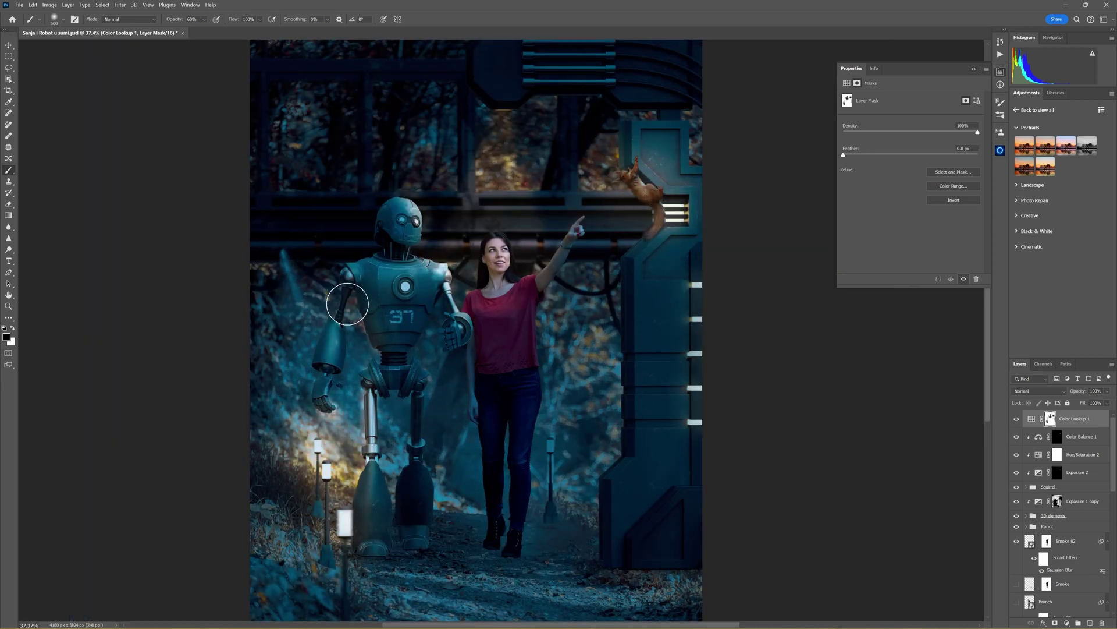
pyautogui.press('[')
pyautogui.press('[')
pyautogui.press('[')
pyautogui.press('[')
pyautogui.scroll(-2, 524, 244)
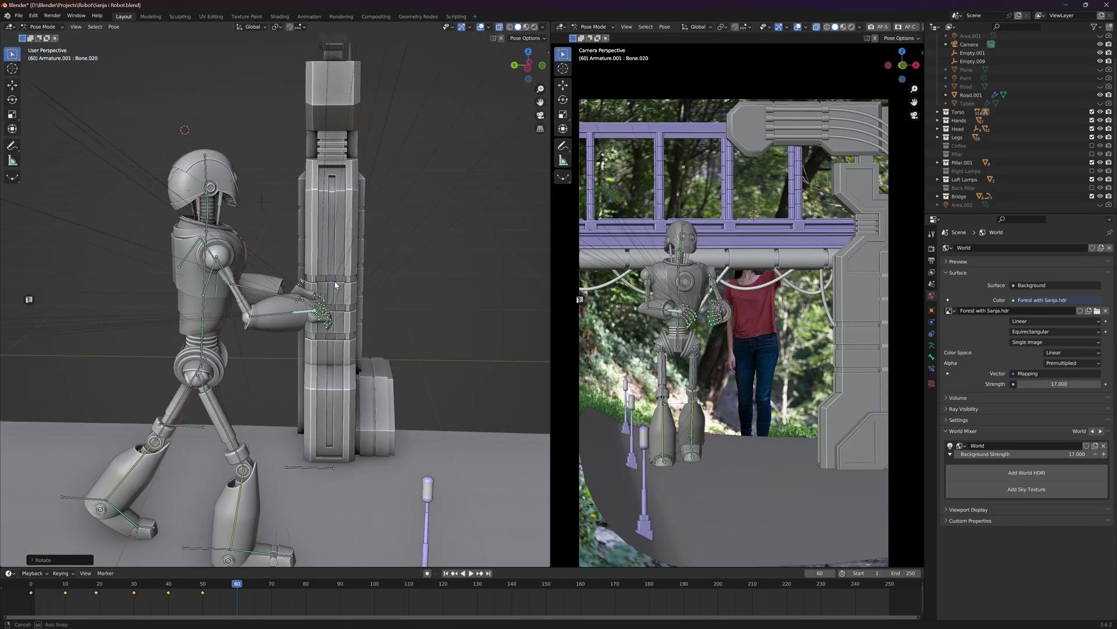
# - Select Pillar.001 and move it along the Y axis in top view
pyautogui.moveTo(335, 285); pyautogui.dragTo(245, 329)
pyautogui.scroll(5, 242, 331)
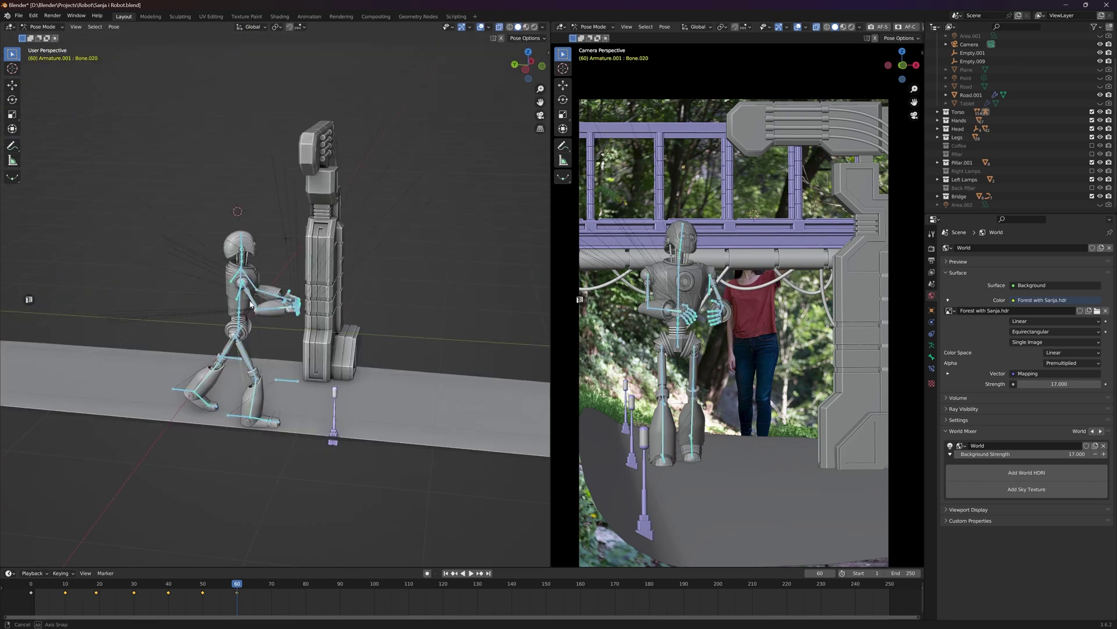
pyautogui.click(351, 156)
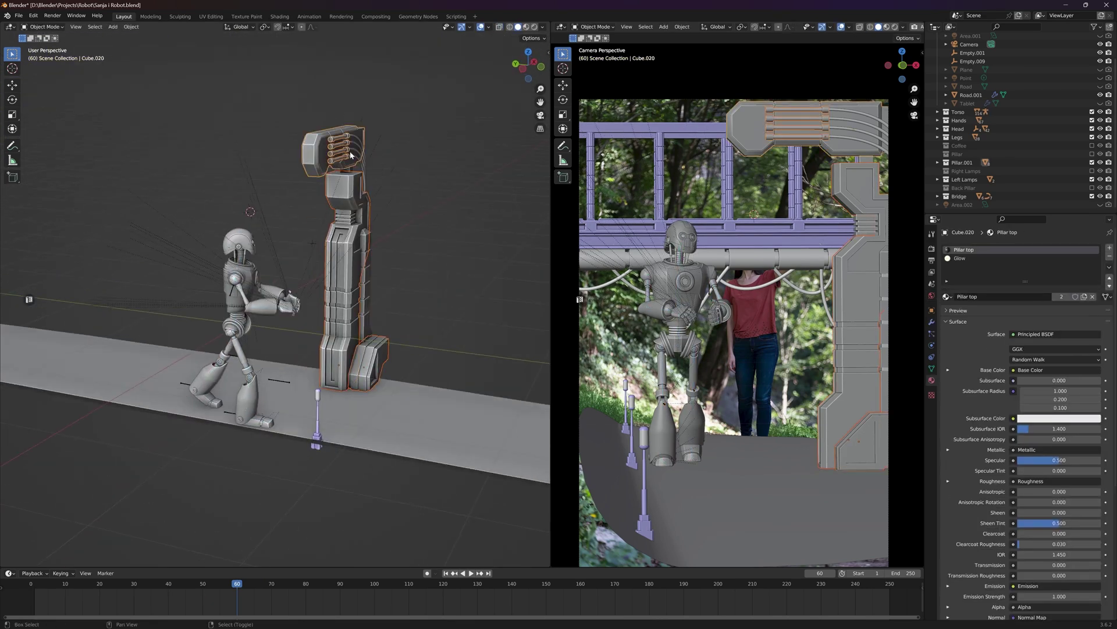
pyautogui.click(962, 163)
pyautogui.press('KP_7')
pyautogui.press('g')
pyautogui.press('y')
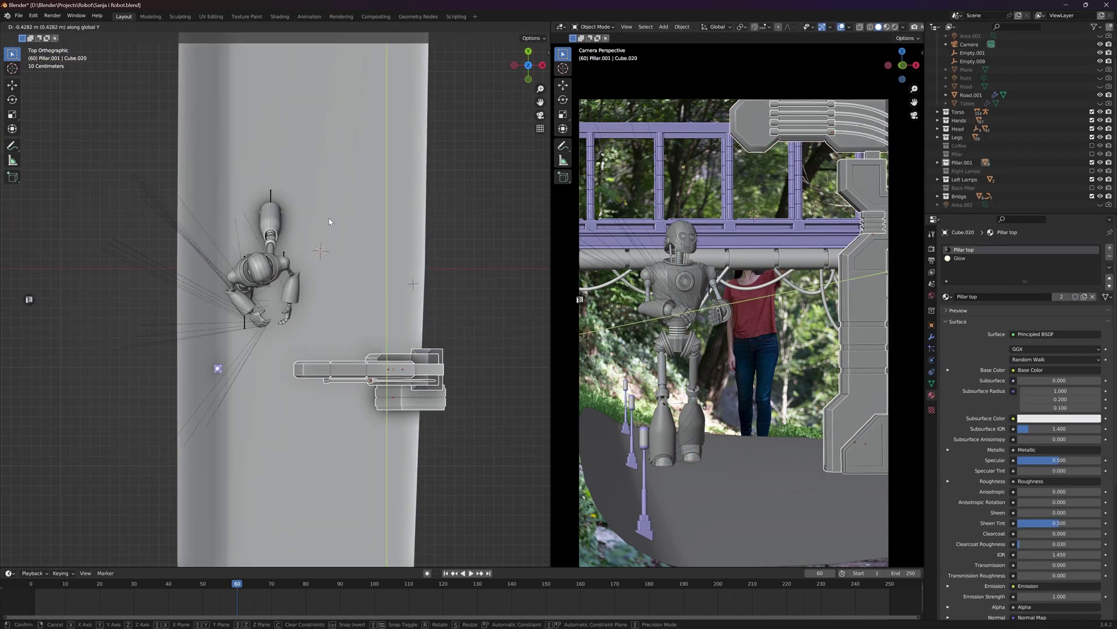
pyautogui.click(329, 221)
# - Rotate a finger bone of the robot's hand around its X axis
pyautogui.moveTo(361, 270); pyautogui.dragTo(408, 358)
pyautogui.scroll(4, 408, 358)
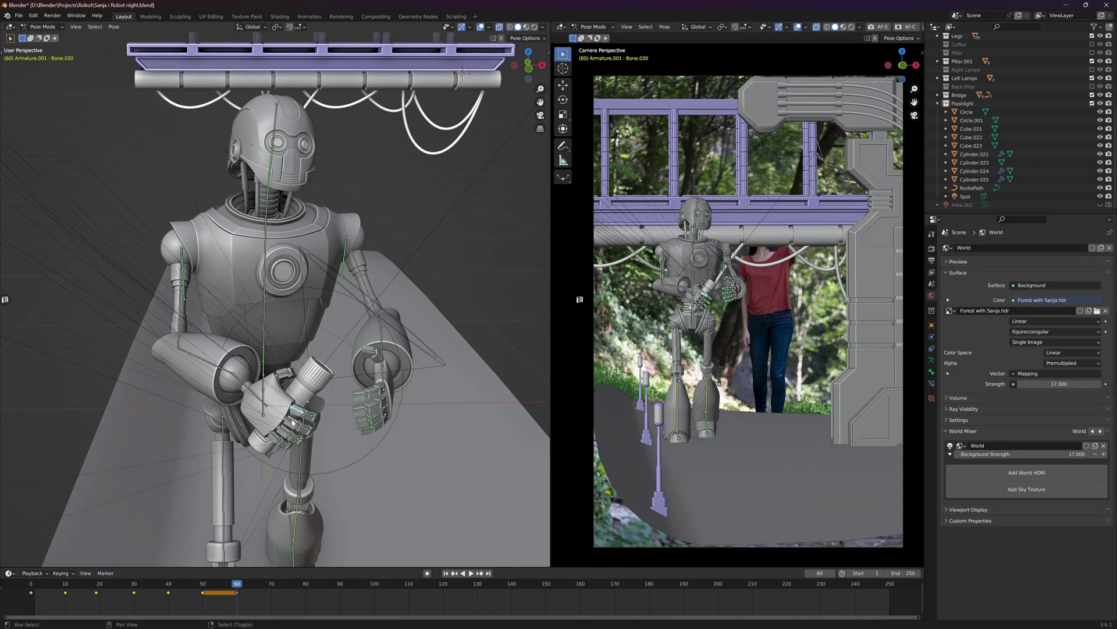
pyautogui.scroll(4, 293, 423)
pyautogui.click(195, 347)
pyautogui.press('r')
pyautogui.press('x')
pyautogui.press('x')
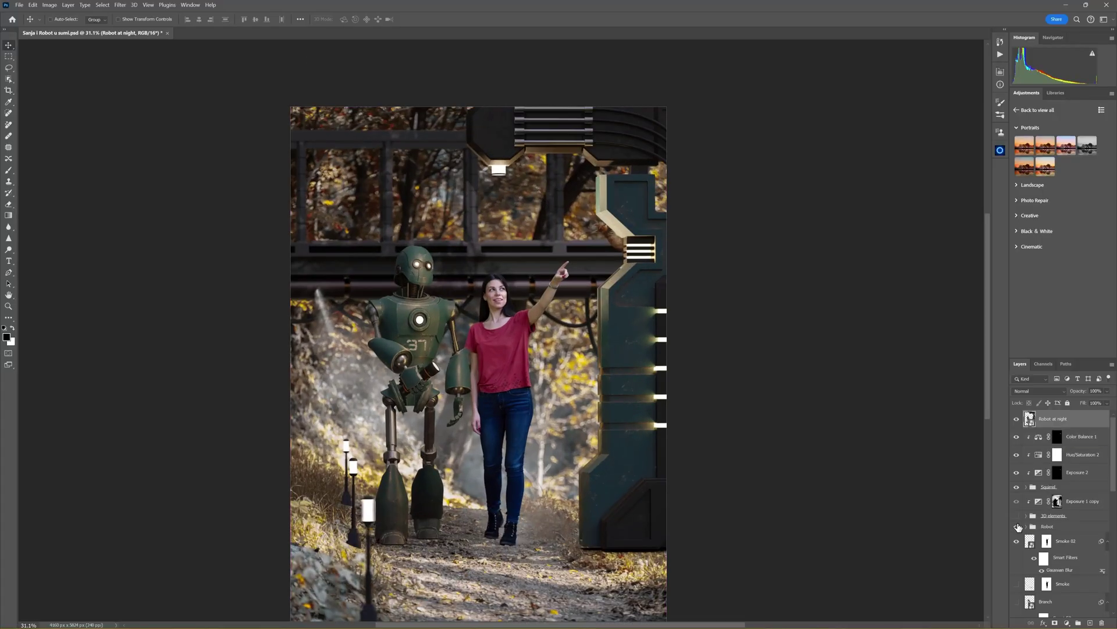
pyautogui.scroll(-3, 1028, 482)
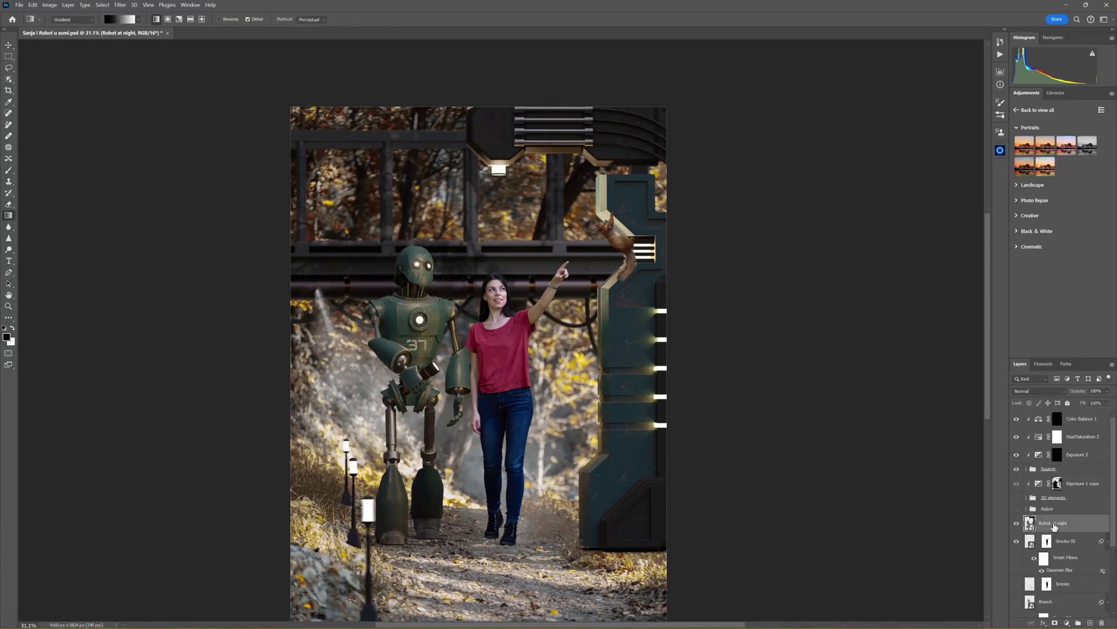
# - Reopen the Background layer's Camera Raw Filter and apply the darker, blue night light settings
pyautogui.scroll(-10, 1051, 530)
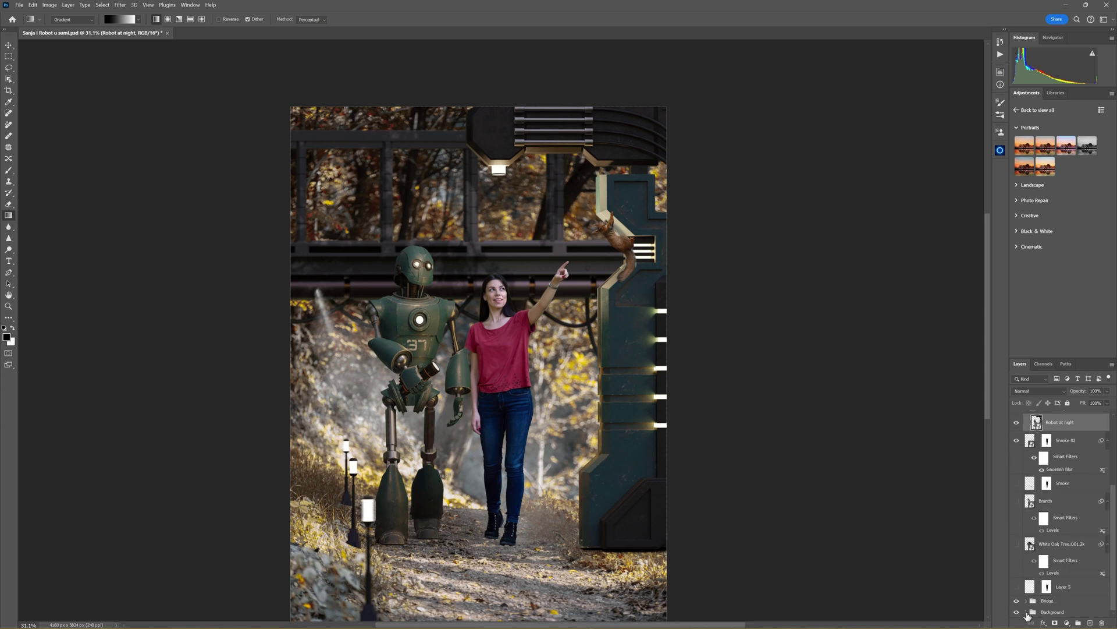
pyautogui.click(1040, 538)
pyautogui.doubleClick(1070, 564)
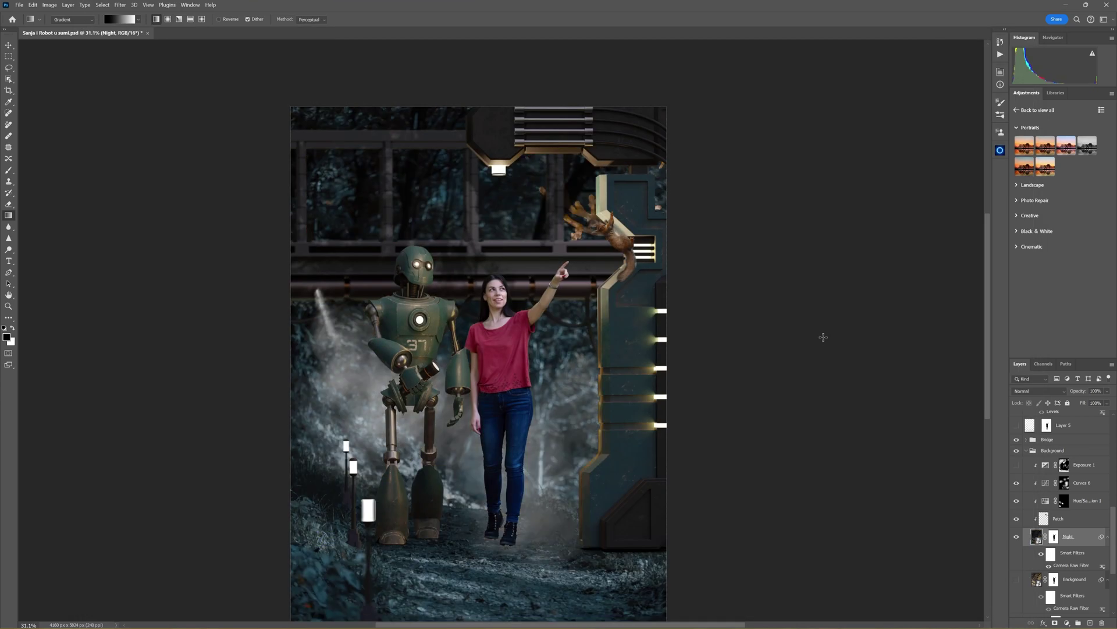
pyautogui.scroll(-1, 589, 344)
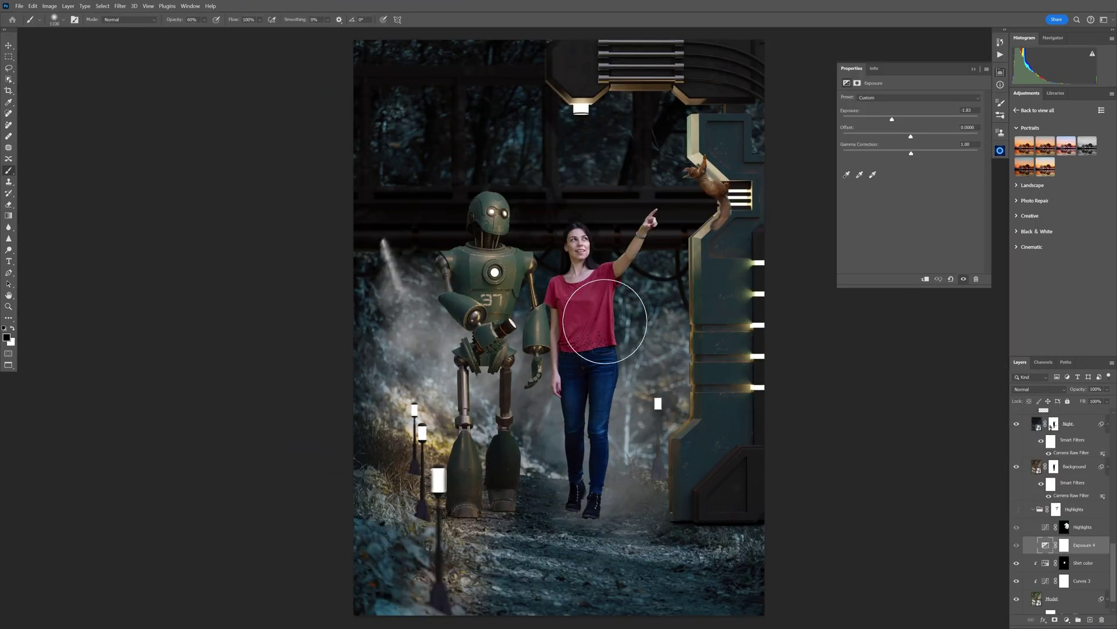
pyautogui.scroll(-1, 598, 319)
pyautogui.scroll(2, 823, 120)
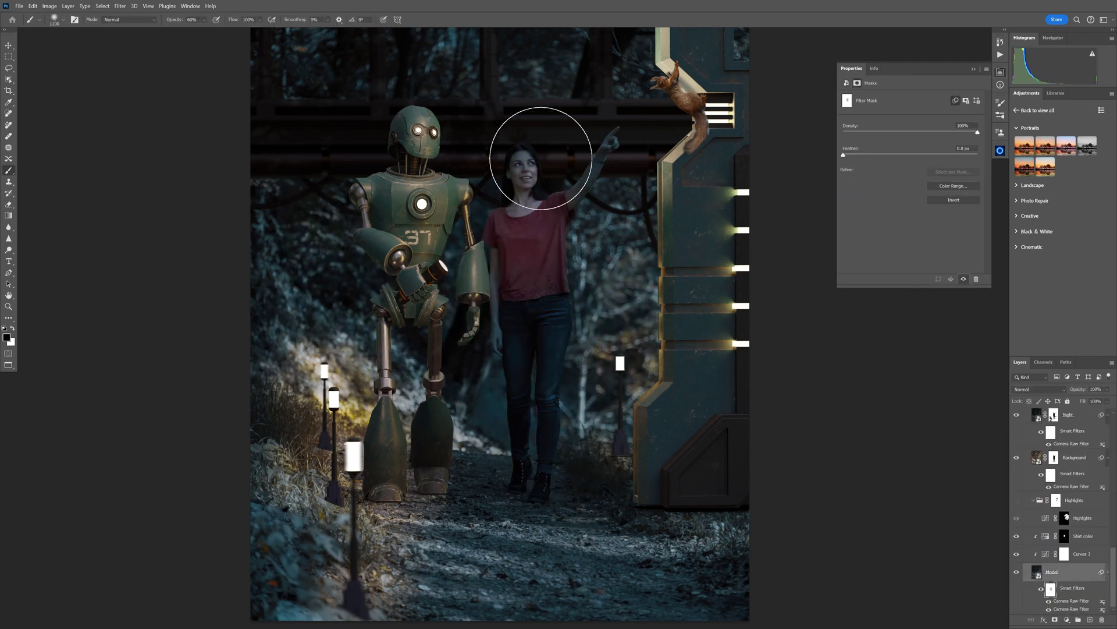
pyautogui.moveTo(543, 155); pyautogui.dragTo(641, 182)
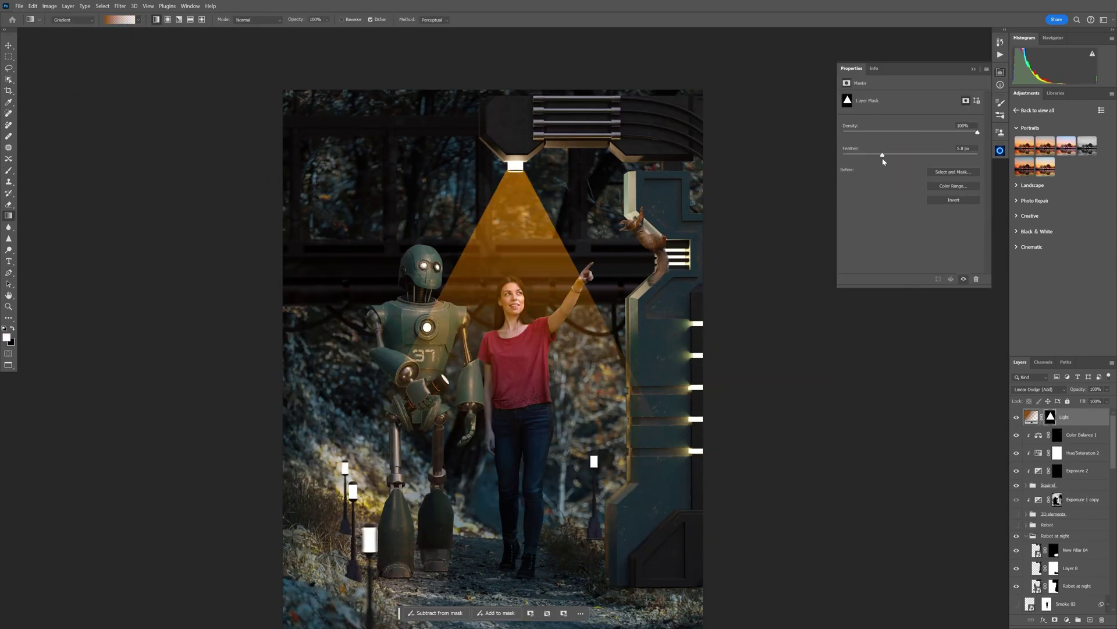
# - Feather the light-cone mask to 93.2 px and make the gradient's end stop dark brown
pyautogui.moveTo(882, 155); pyautogui.dragTo(928, 156)
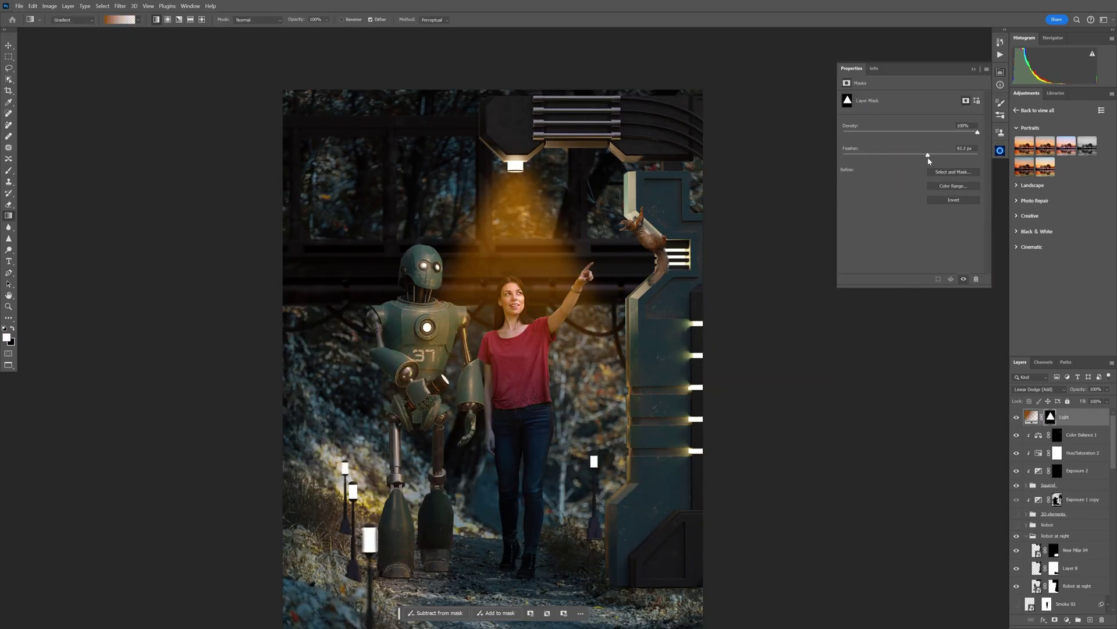
pyautogui.hotkey('ctrl', '2')
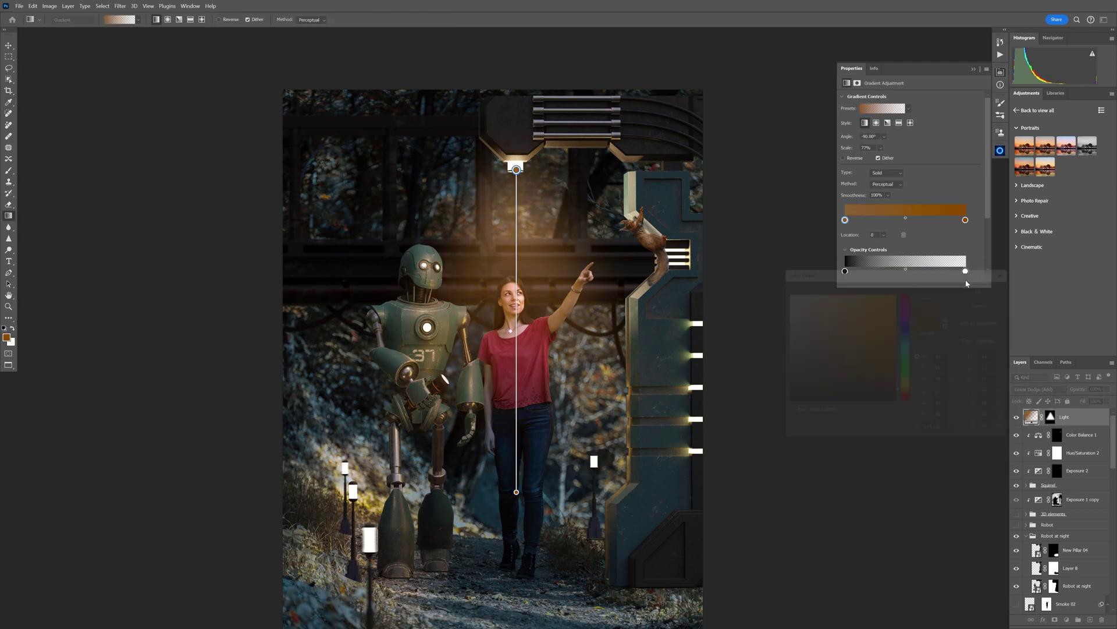
pyautogui.doubleClick(965, 220)
pyautogui.click(890, 380)
pyautogui.press('Return')
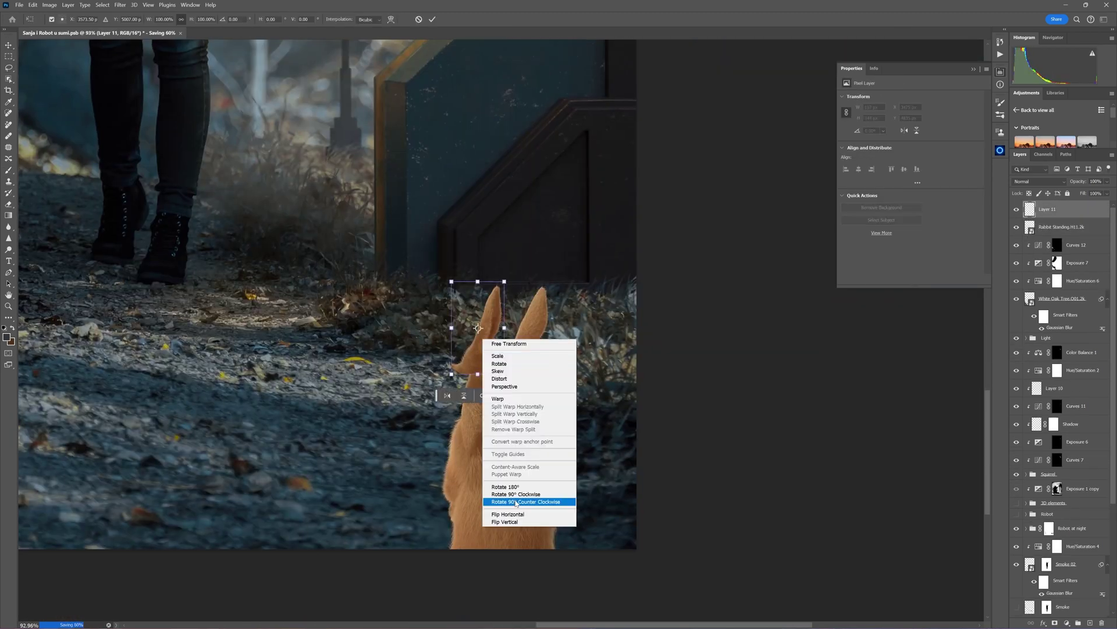
# - Add Hue/Saturation and Exposure adjustment layers above the rabbit
pyautogui.scroll(3, 522, 375)
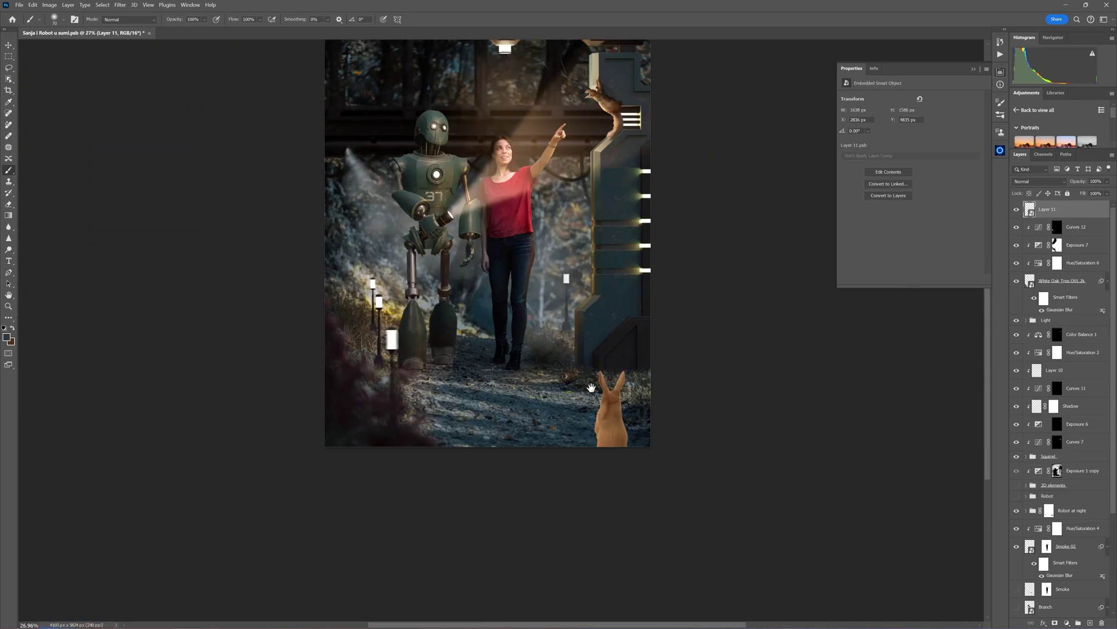
pyautogui.click(1068, 542)
pyautogui.click(1066, 623)
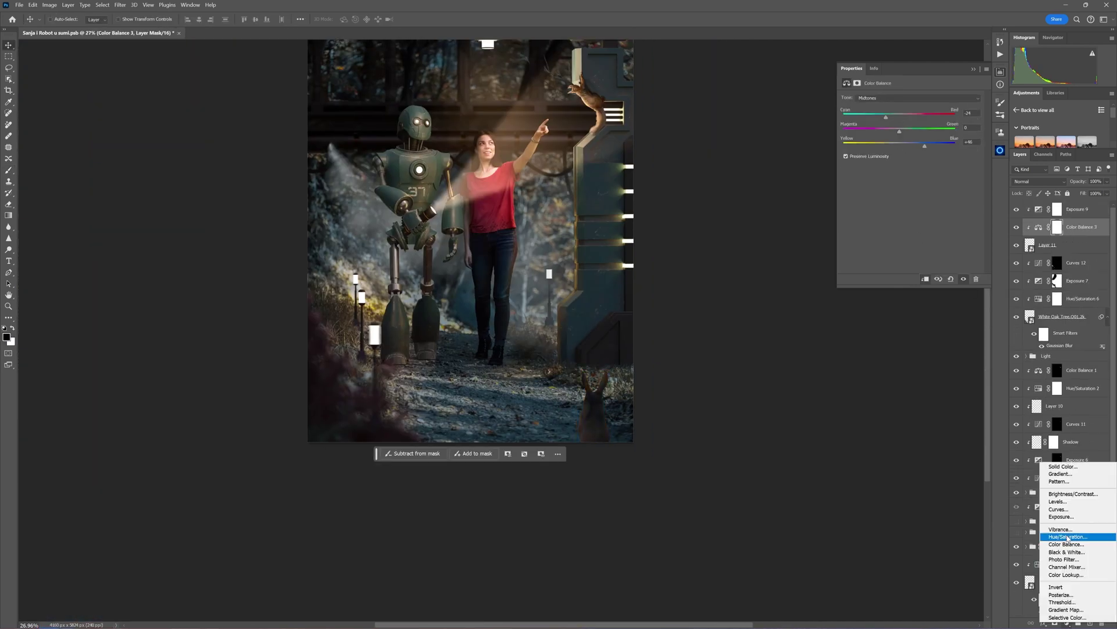
pyautogui.click(1065, 535)
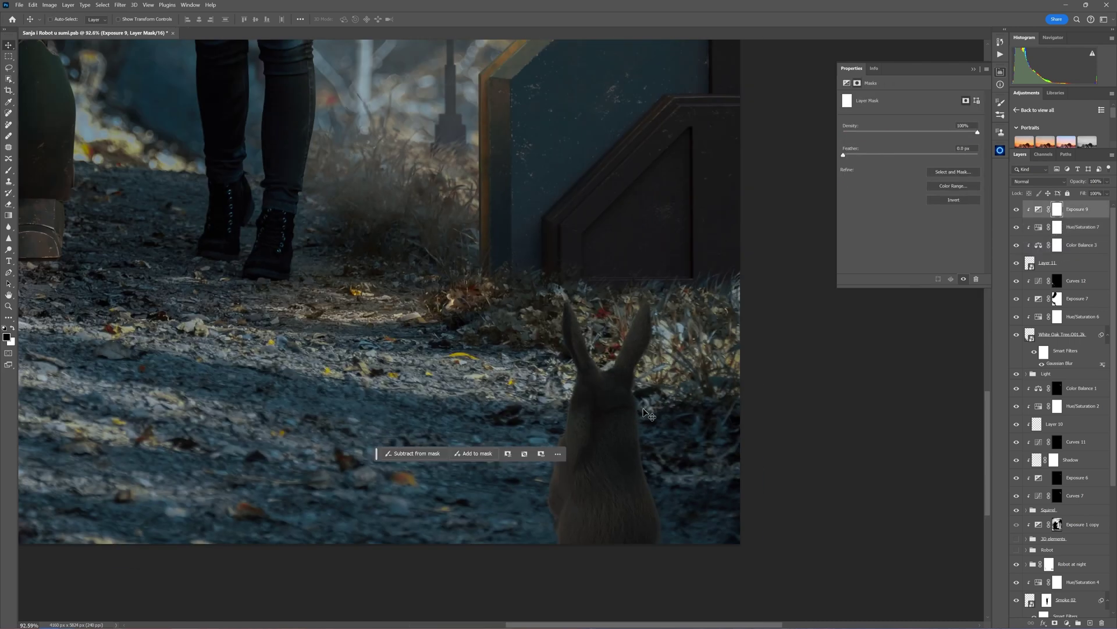
pyautogui.scroll(-2, 628, 406)
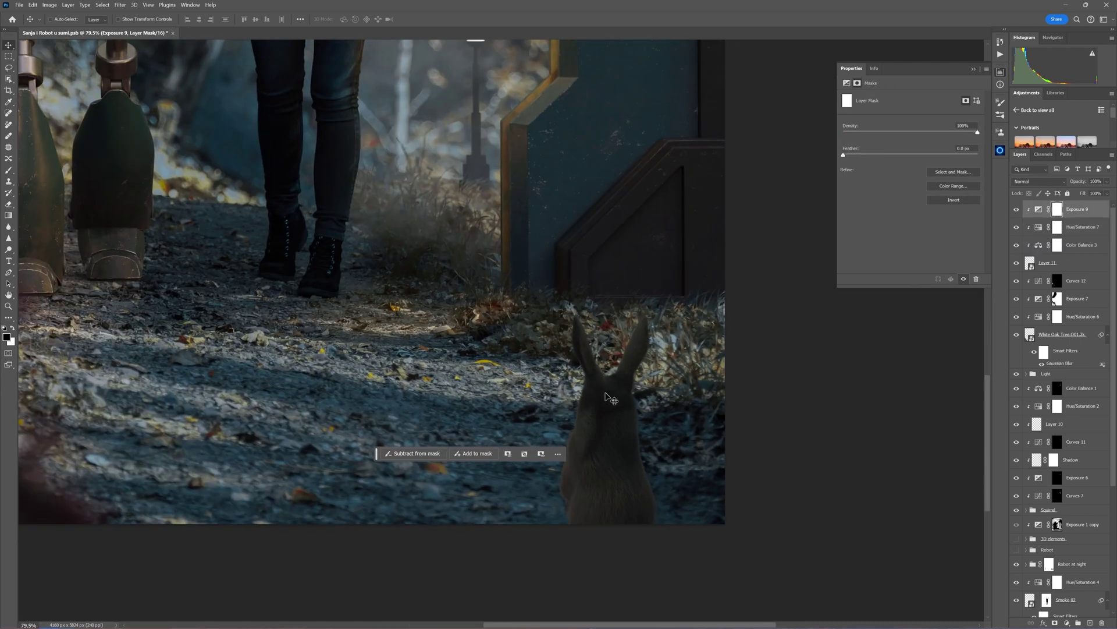
# - Switch to the Brush tool and lower its opacity
pyautogui.press('b')
pyautogui.rightClick(576, 373)
pyautogui.press('Escape')
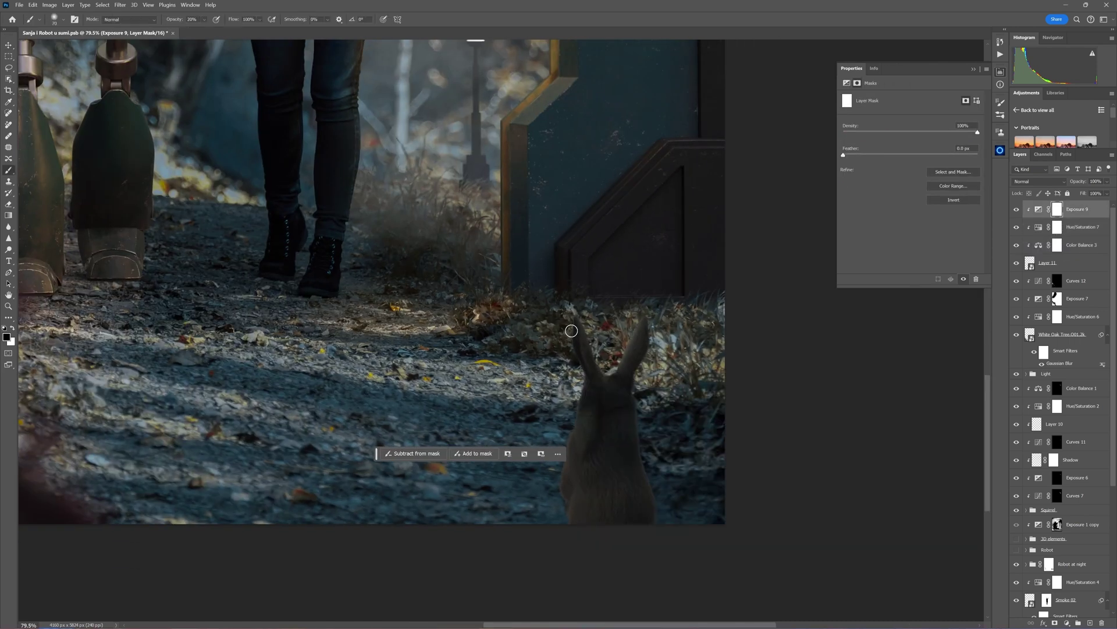
pyautogui.scroll(-2, 565, 443)
pyautogui.hscroll(-2, 588, 442)
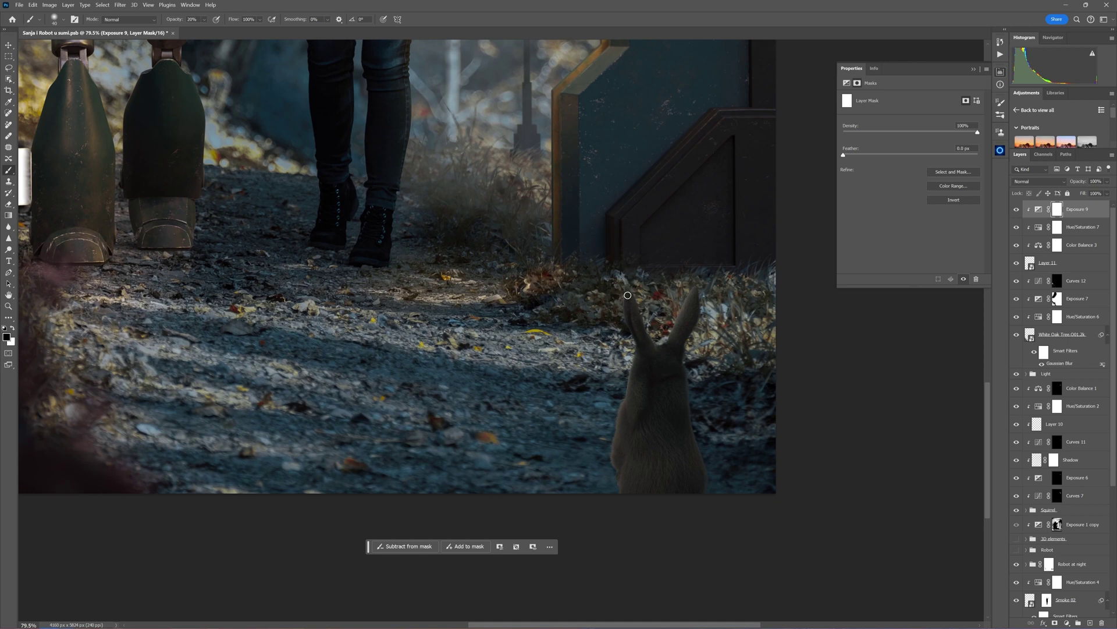
# - Add two empty retouch layers above the rabbit and remove the streak on its back
pyautogui.keyDown('ctrl'); pyautogui.click(627, 419); pyautogui.keyUp('ctrl')
pyautogui.hotkey('ctrl', 'shift', 'alt', 'n')
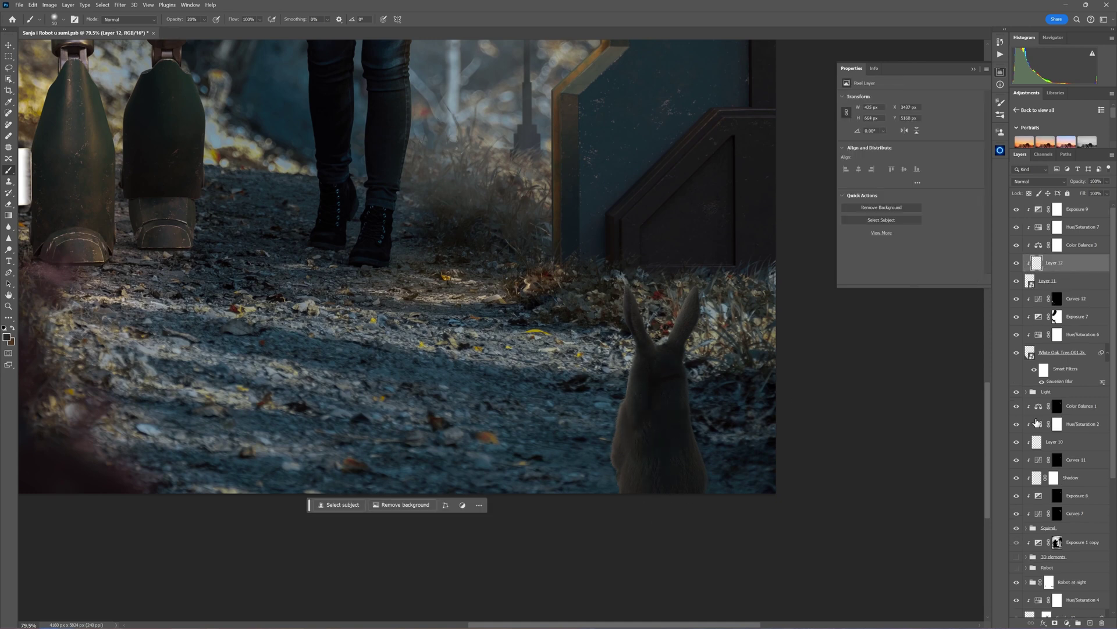
pyautogui.press('s')
pyautogui.scroll(5, 663, 378)
pyautogui.hotkey('ctrl', 'shift', 'alt', 'n')
pyautogui.press('j')
pyautogui.moveTo(620, 297); pyautogui.dragTo(594, 474)
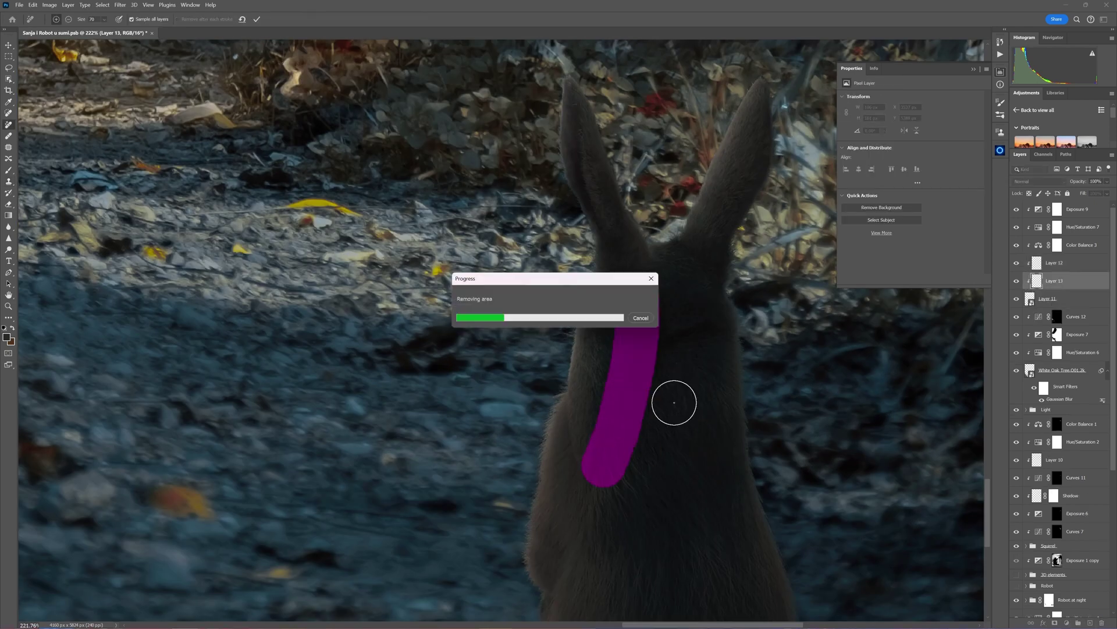
pyautogui.rightClick(639, 371)
pyautogui.press('Escape')
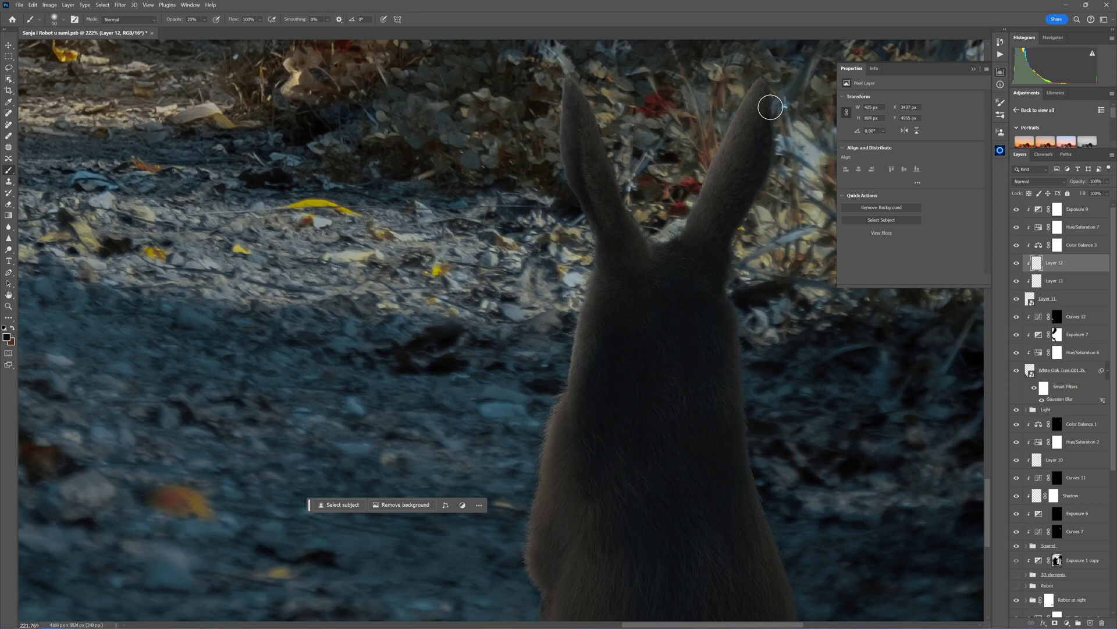
pyautogui.scroll(-5, 599, 308)
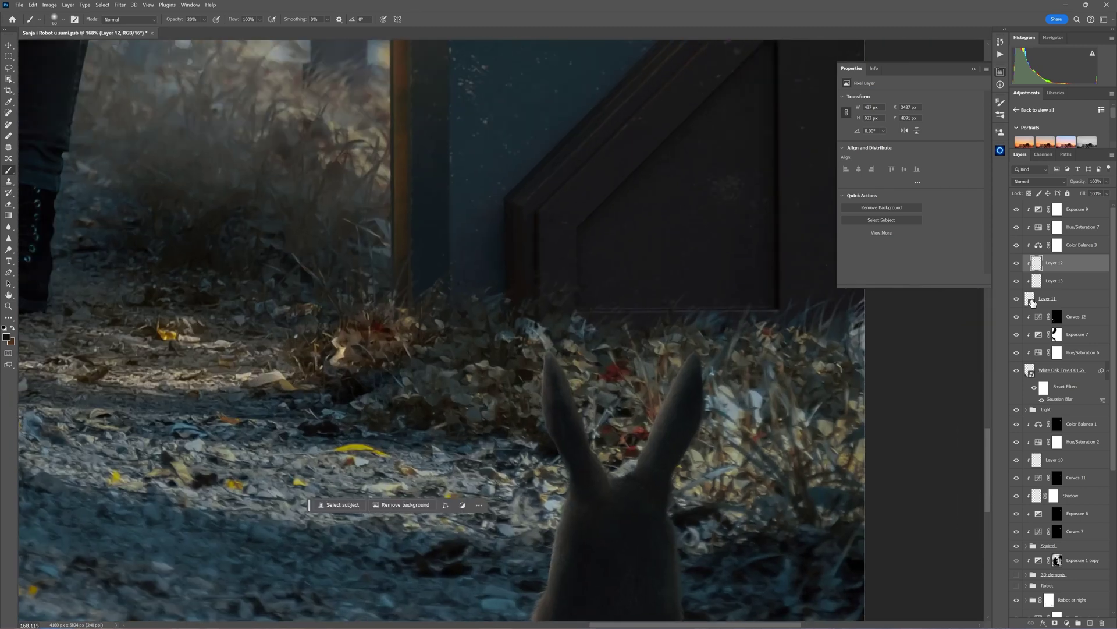
# - Set the rabbit's Gaussian Blur to 8.4, nudge it onto the path, then raise the blur to 23.5
pyautogui.click(1047, 298)
pyautogui.click(119, 5)
pyautogui.click(267, 163)
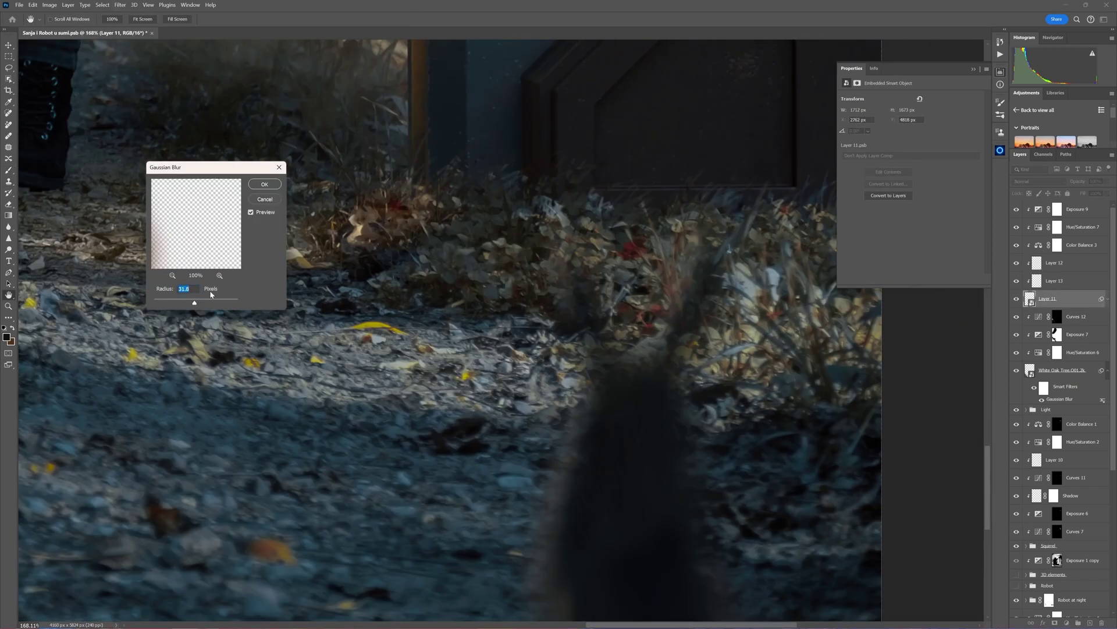
pyautogui.moveTo(194, 303); pyautogui.dragTo(184, 304)
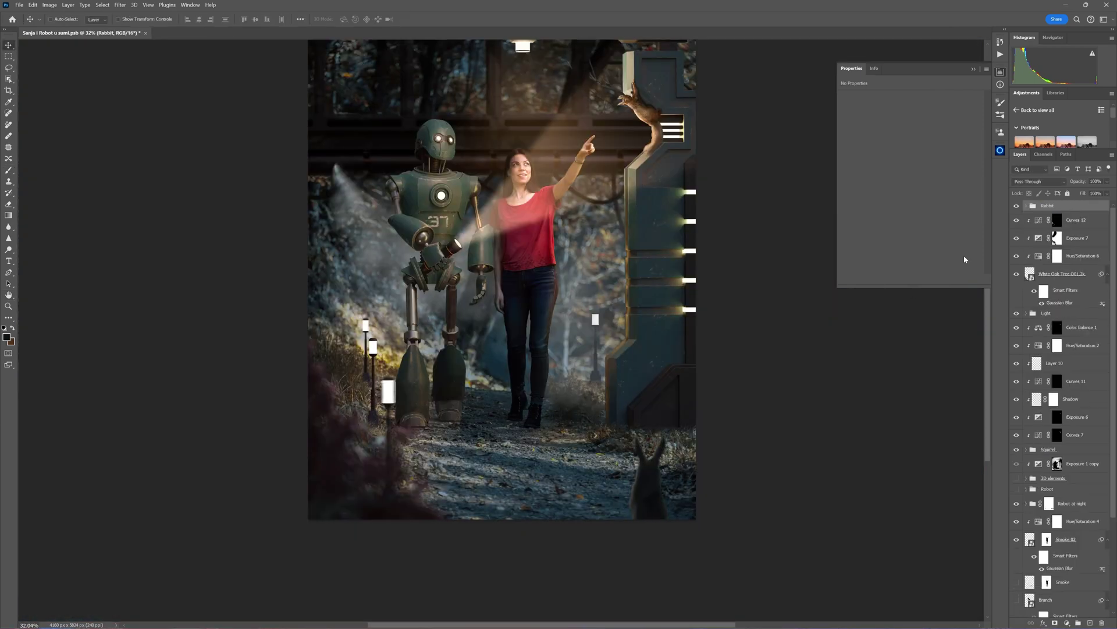
pyautogui.moveTo(649, 512); pyautogui.dragTo(652, 512)
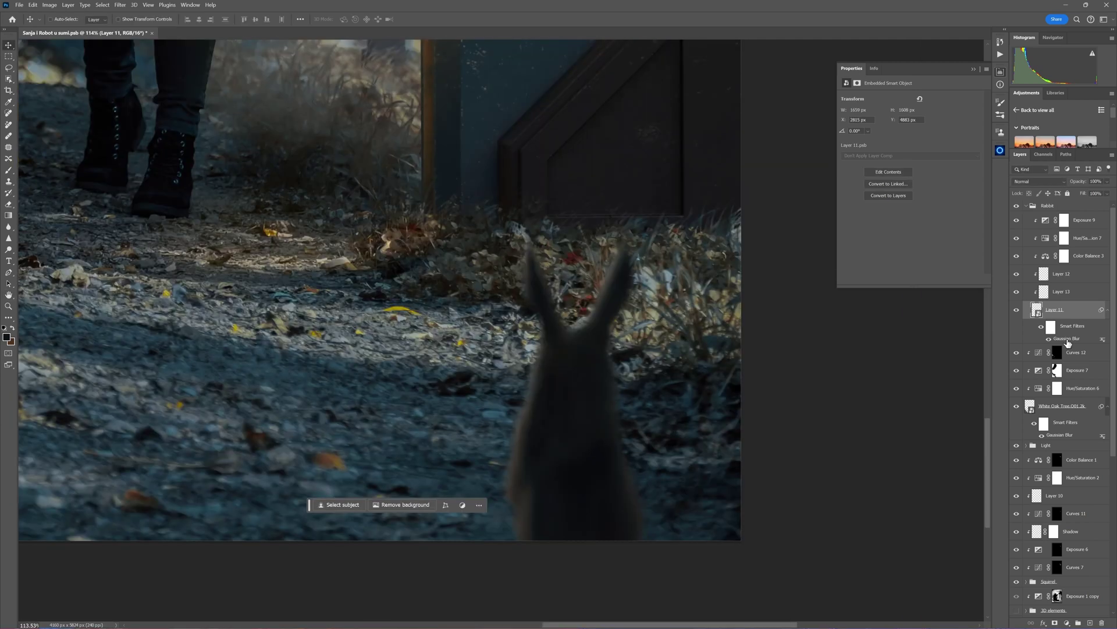
pyautogui.doubleClick(1066, 339)
pyautogui.moveTo(186, 300); pyautogui.dragTo(192, 300)
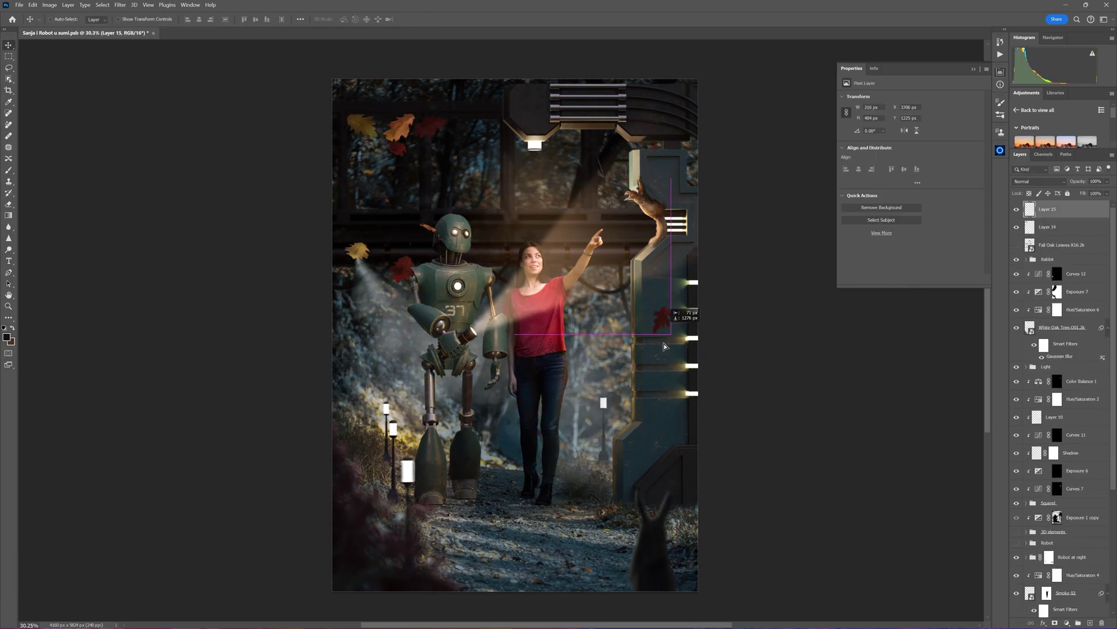
# - Add radial gradient masks over the robot and woman and raise their exposure
pyautogui.hotkey('ctrl', 't')
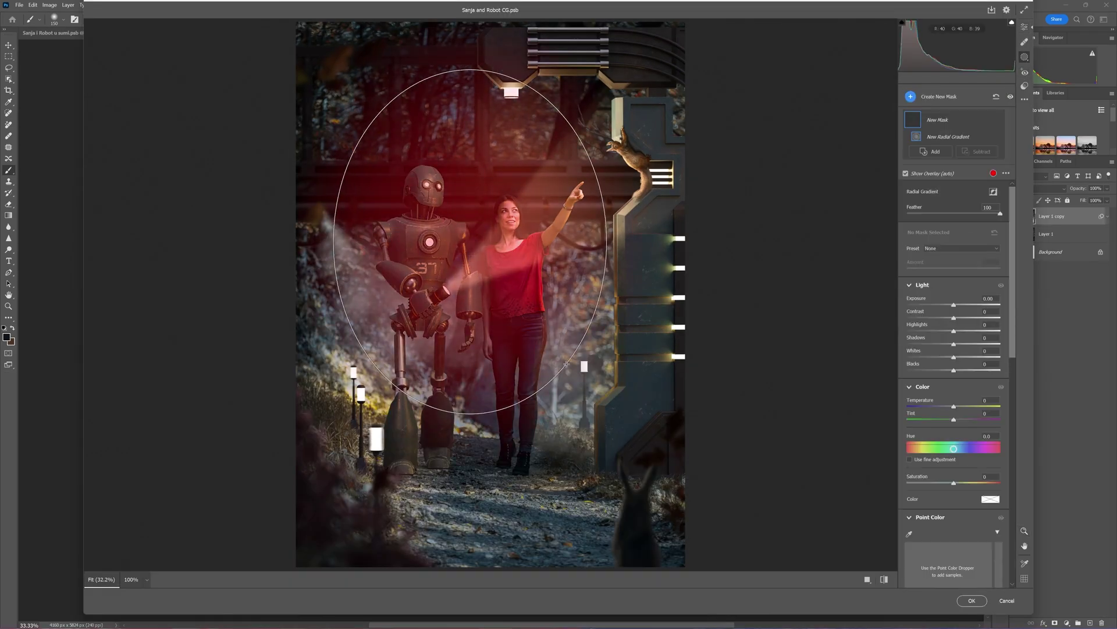
pyautogui.moveTo(566, 364); pyautogui.dragTo(567, 374)
pyautogui.moveTo(954, 304); pyautogui.dragTo(954, 305)
pyautogui.click(933, 151)
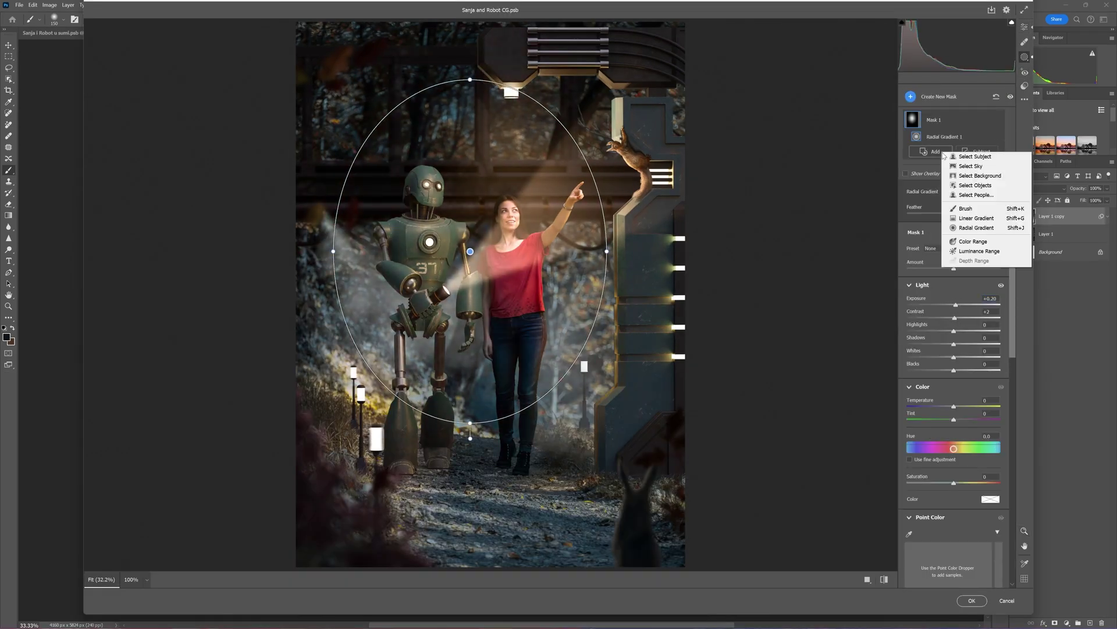
pyautogui.click(958, 178)
# - Set the Oniric glow threshold to 0.13, paint its mask, and lower gamma slightly
pyautogui.rightClick(997, 118)
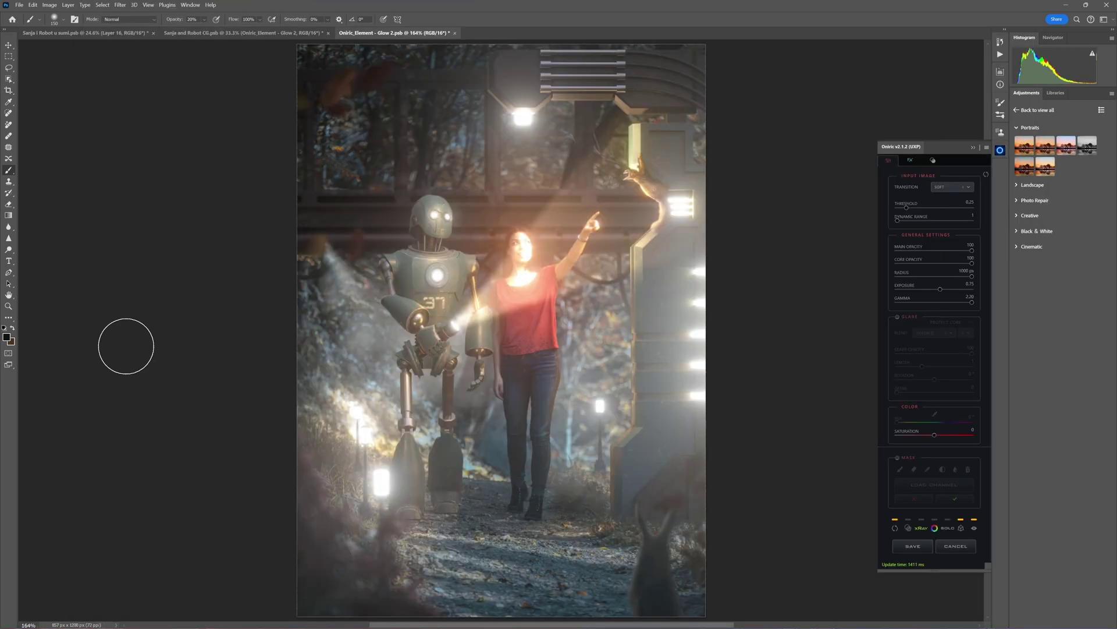
pyautogui.moveTo(906, 208); pyautogui.dragTo(899, 208)
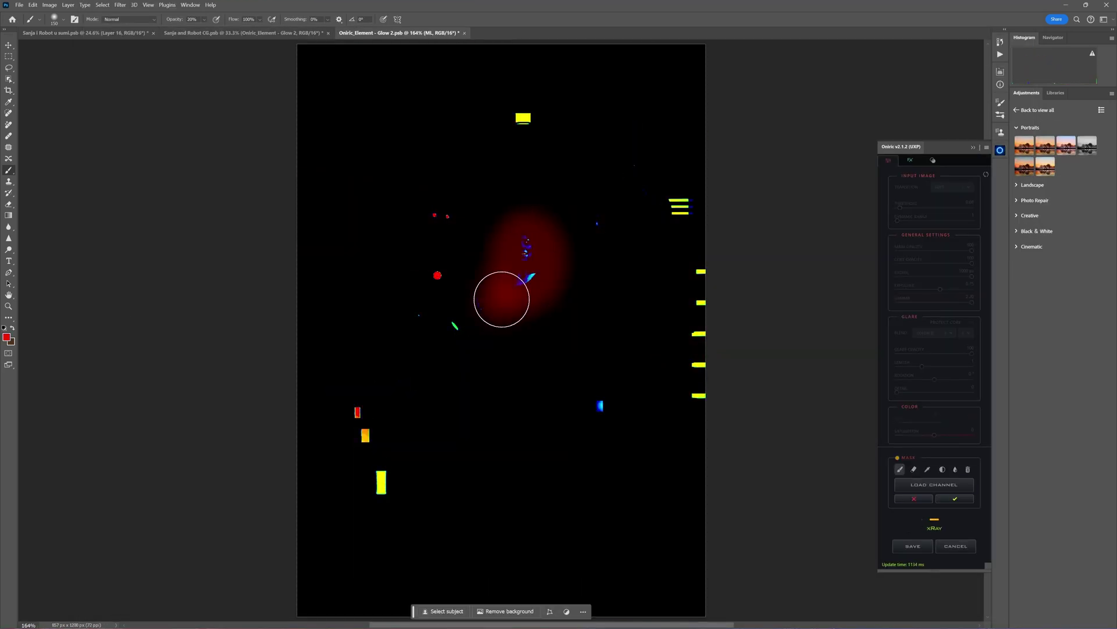
pyautogui.moveTo(502, 299); pyautogui.dragTo(526, 289)
pyautogui.click(955, 499)
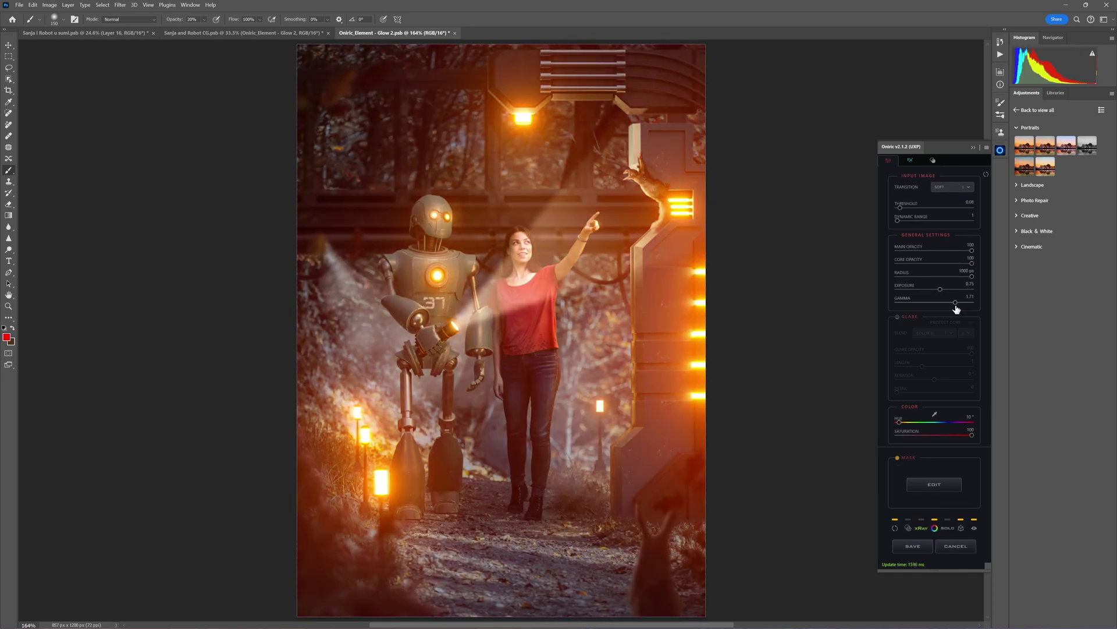
pyautogui.moveTo(957, 308); pyautogui.dragTo(954, 308)
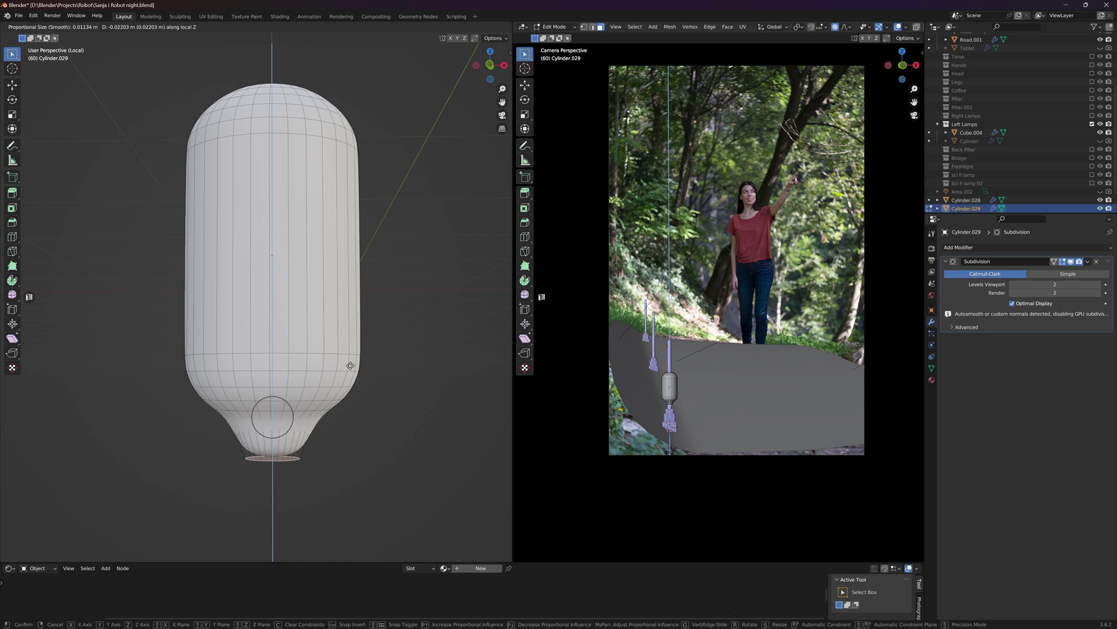
# - In front view, add a curve object for the spiral filament wire
pyautogui.press('Tab')
pyautogui.press('KP_1')
pyautogui.hotkey('shift', 'a')
pyautogui.click(327, 387)
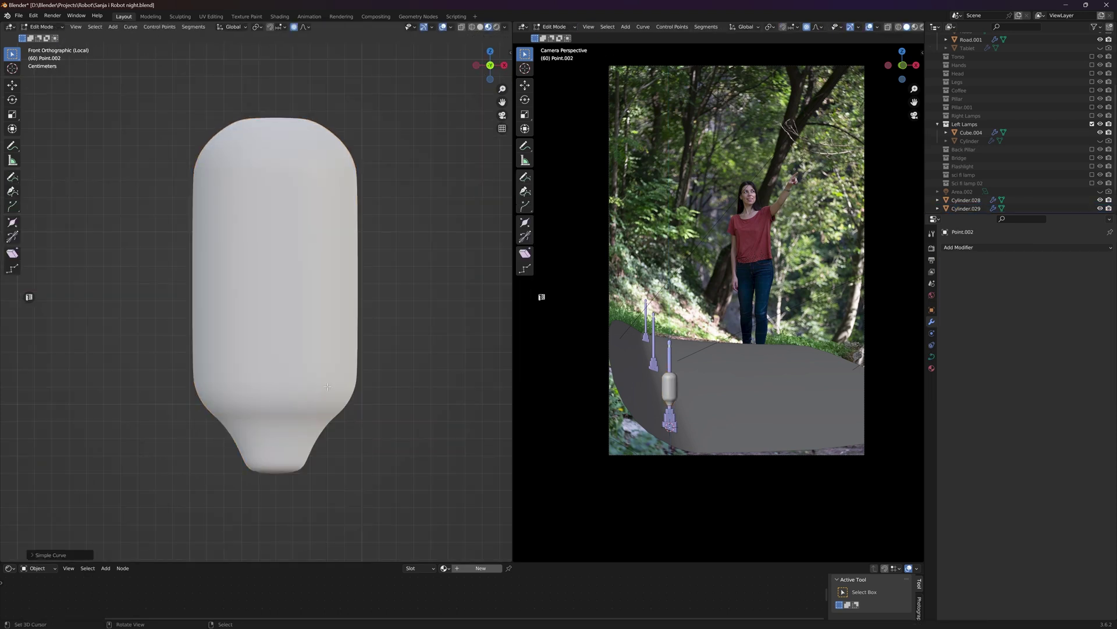
# - Add a cylinder inside the bulb, stretch it along Z, and shape a stepped base for the stem
pyautogui.press('Tab')
pyautogui.hotkey('shift', 'z')
pyautogui.hotkey('shift', 'a')
pyautogui.click(320, 185)
pyautogui.press('s')
pyautogui.press('z')
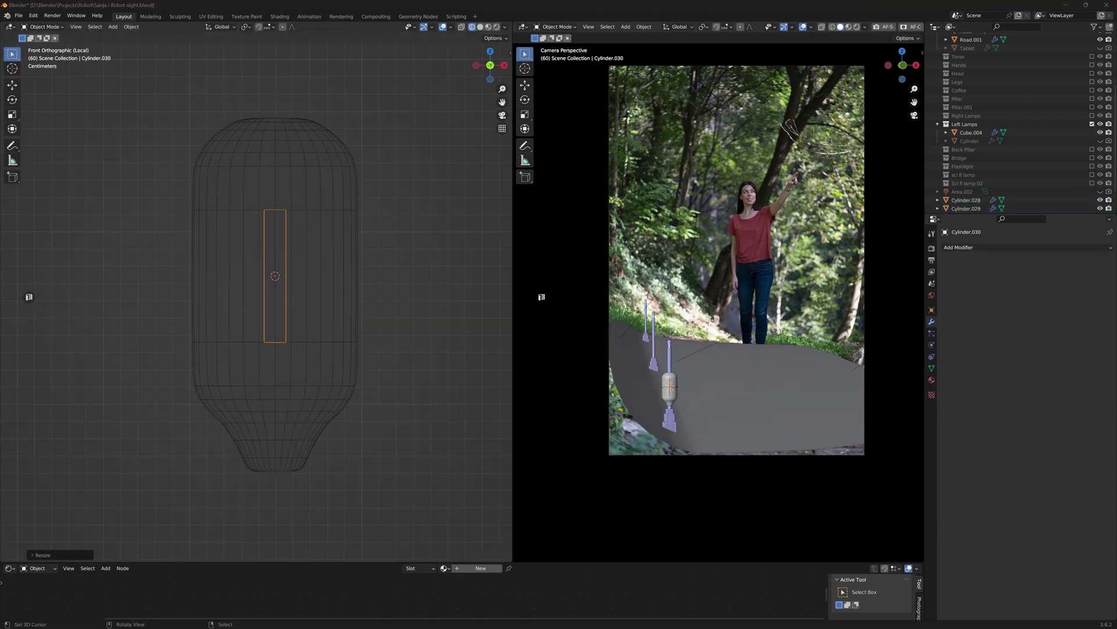
pyautogui.press('Tab')
pyautogui.press('KP_8')
pyautogui.press('s')
pyautogui.click(287, 369)
pyautogui.press('g')
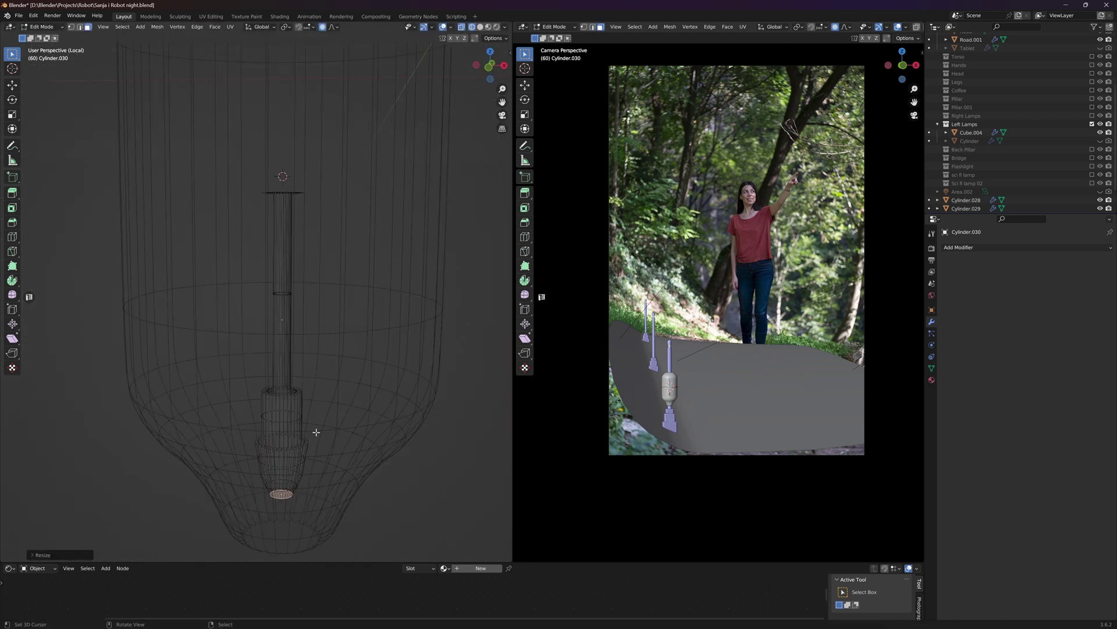
pyautogui.click(340, 347)
# - Return to solid shading and front view to review the stem inside the bulb
pyautogui.hotkey('shift', 'z')
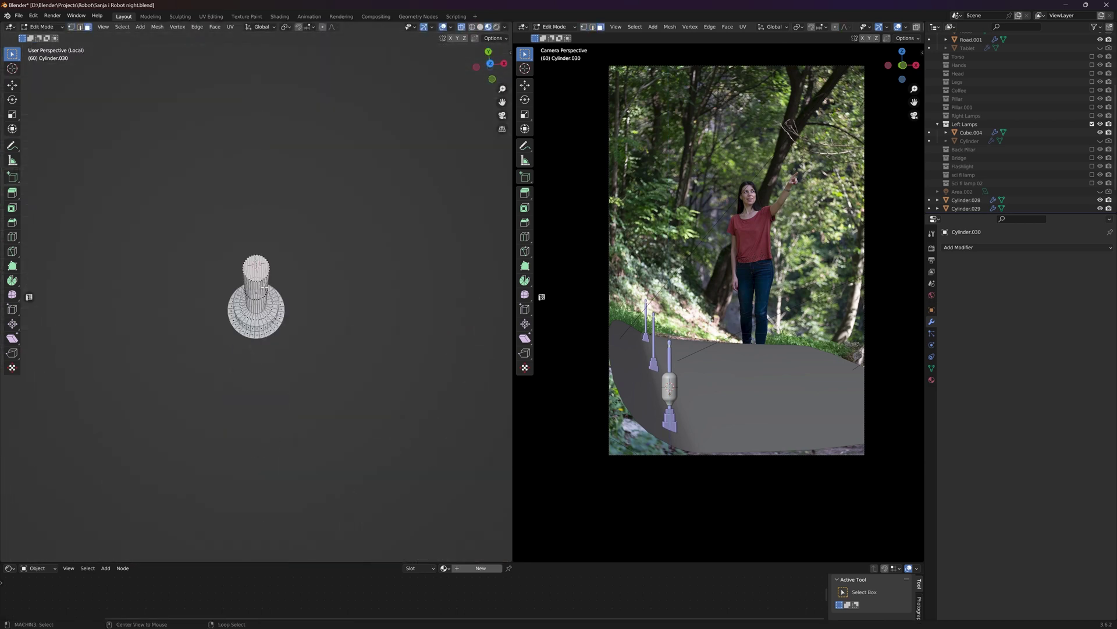
pyautogui.press('KP_1')
pyautogui.hotkey('shift', 'a')
pyautogui.press('Escape')
pyautogui.scroll(4, 262, 262)
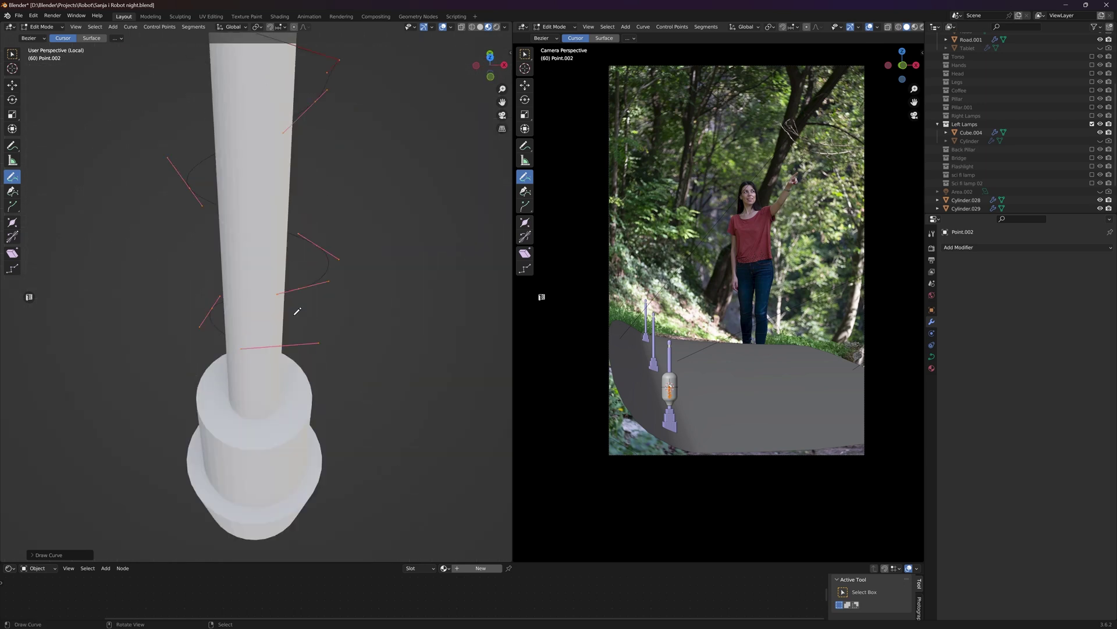
pyautogui.scroll(-3, 278, 227)
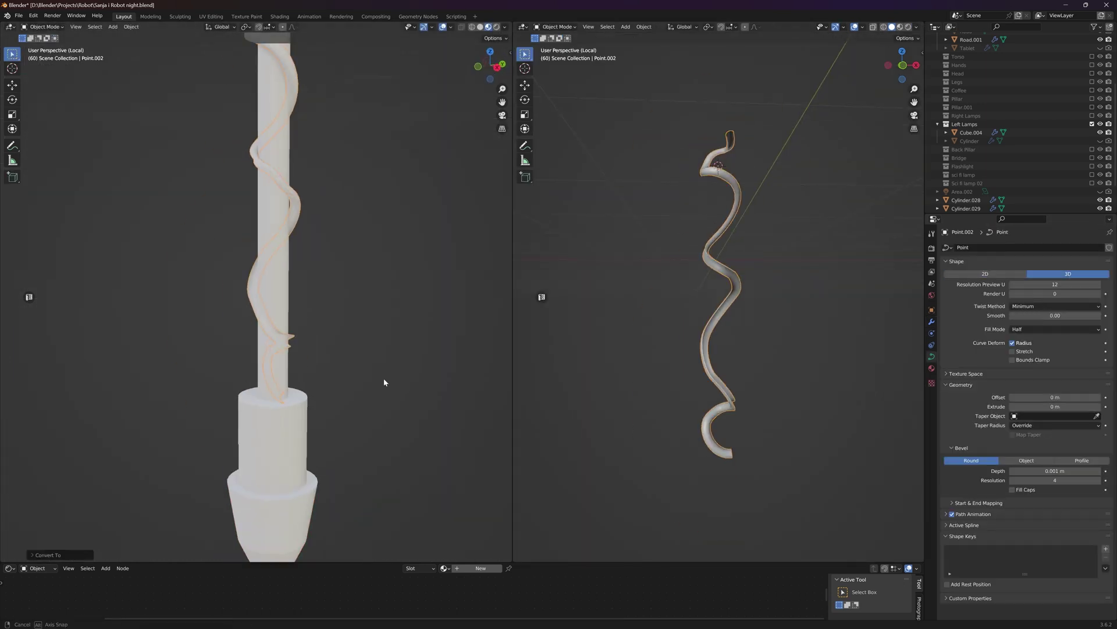
pyautogui.scroll(-3, 384, 382)
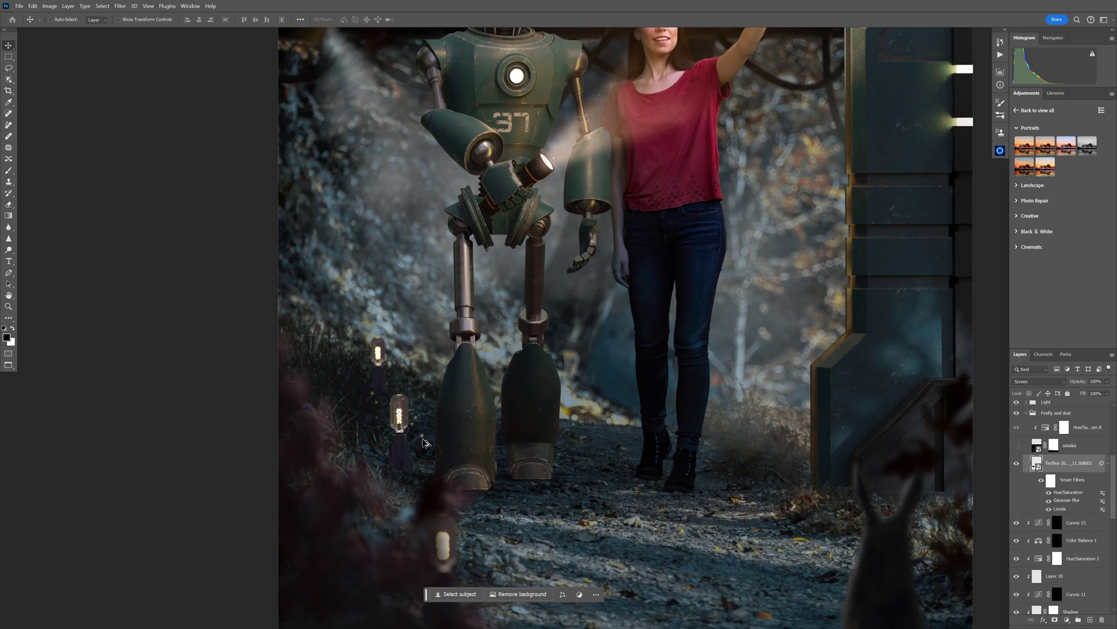
# - Fine-tune the Gaussian Blur smart filter on the fireflies layer near the left lamp
pyautogui.hotkey('ctrl', 't')
pyautogui.press('Return')
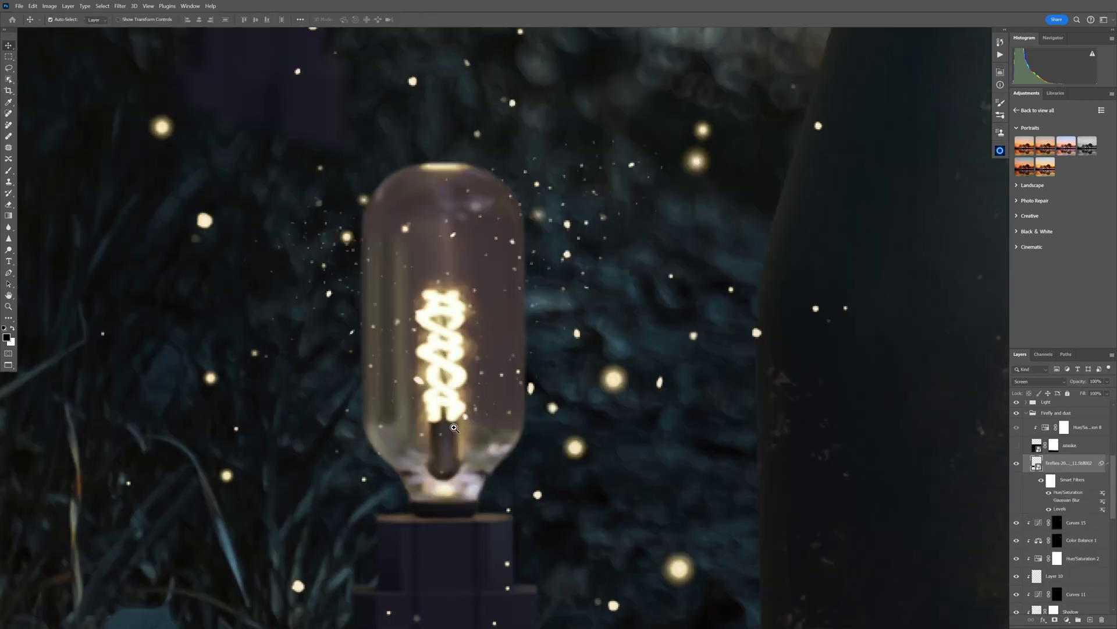
pyautogui.doubleClick(1067, 500)
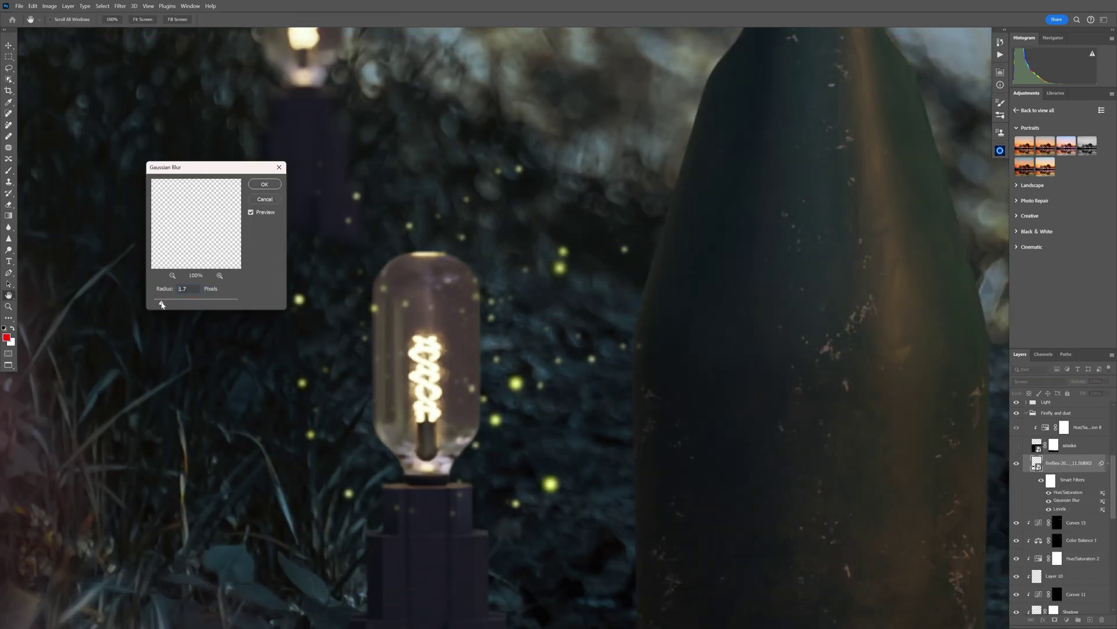
pyautogui.press('Return')
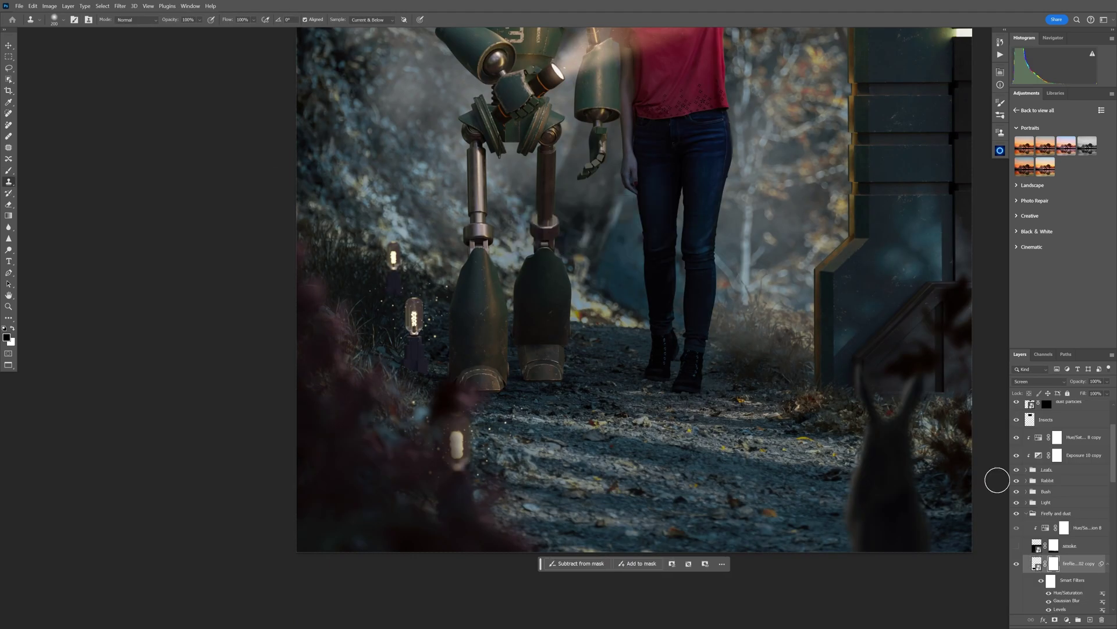
# - Reapply a Gaussian Blur to the existing fireflies copy
pyautogui.press('b')
pyautogui.doubleClick(1067, 600)
pyautogui.click(594, 243)
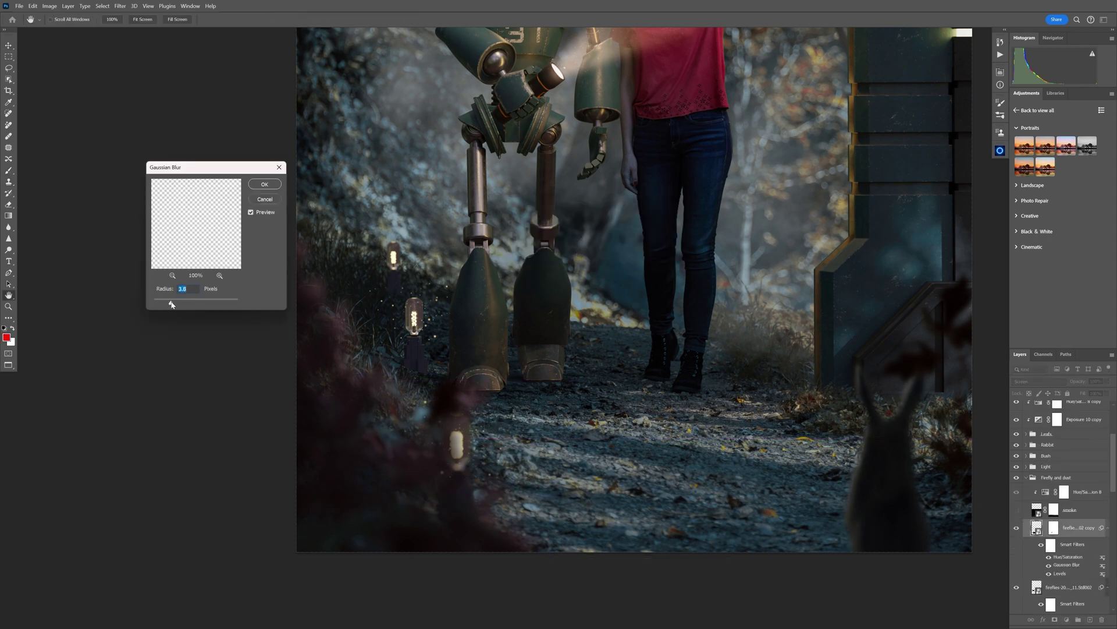
pyautogui.press('Return')
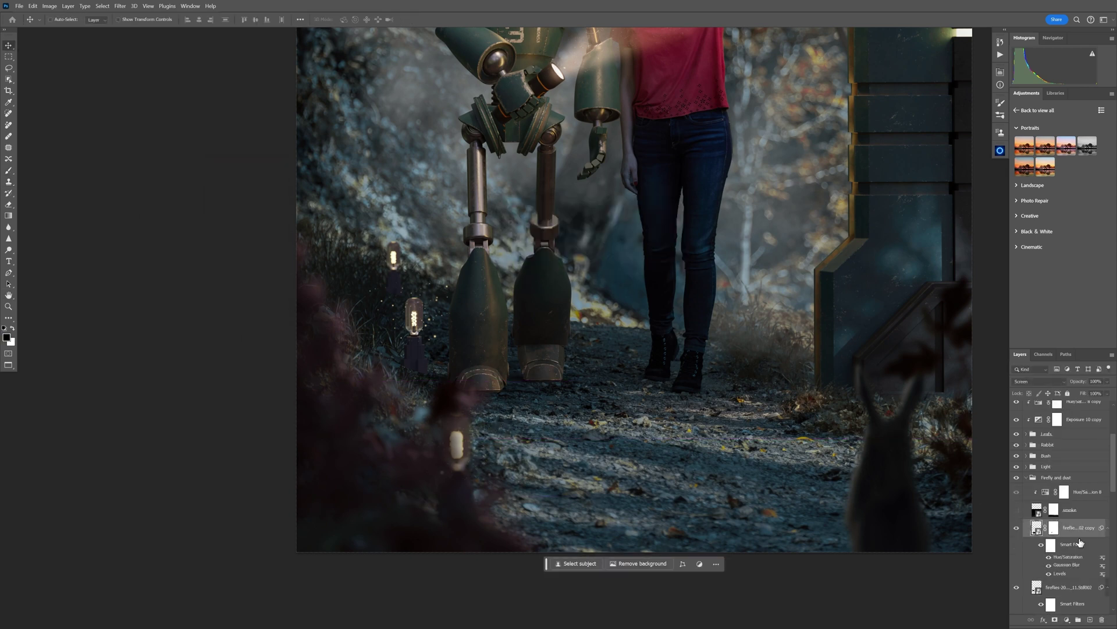
# - Duplicate the fireflies layer, reposition the new copy, and adjust its blur
pyautogui.rightClick(1027, 536)
pyautogui.click(1047, 291)
pyautogui.hotkey('ctrl', 't')
pyautogui.scroll(5, 442, 331)
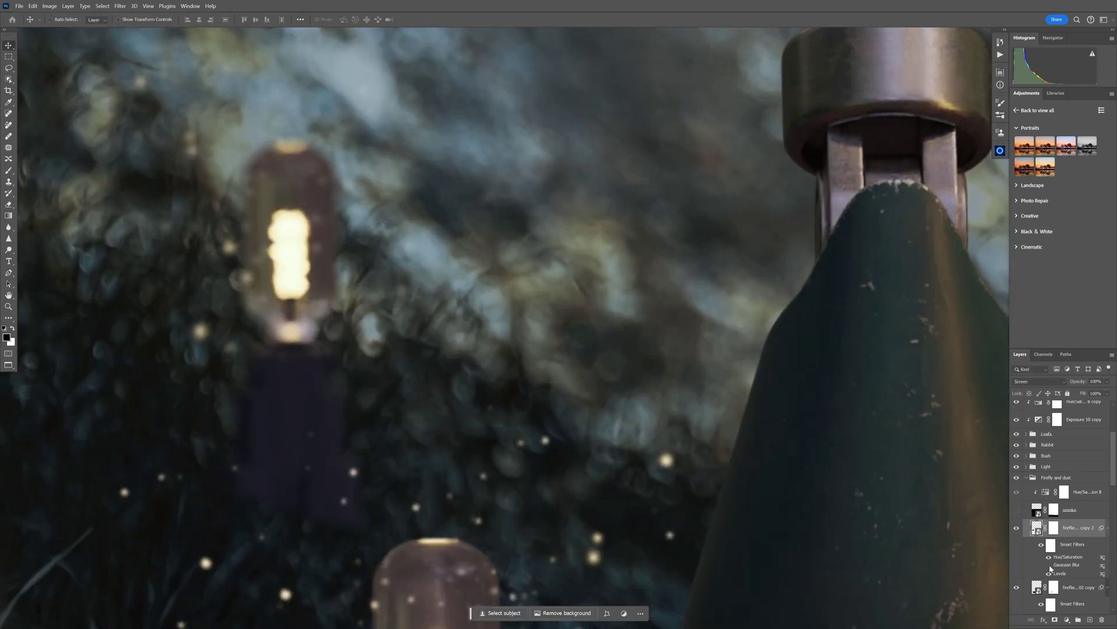
pyautogui.doubleClick(1066, 565)
pyautogui.press('Return')
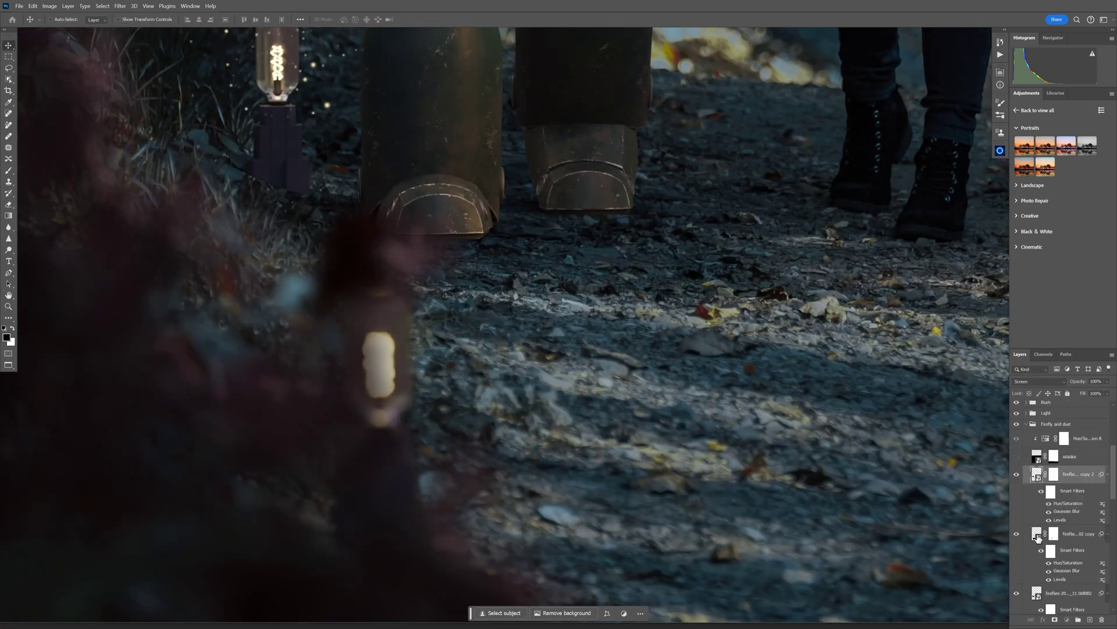
pyautogui.hotkey('ctrl', 't')
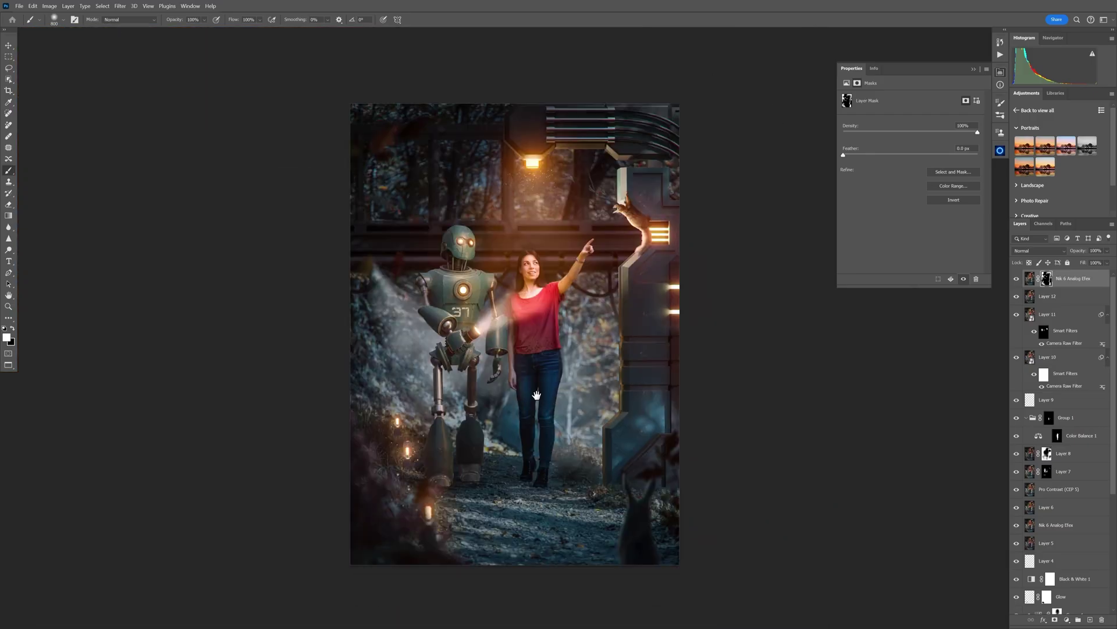
# - Add a Hue/Saturation adjustment layer at the top of the layer stack
pyautogui.click(1067, 619)
pyautogui.click(1065, 528)
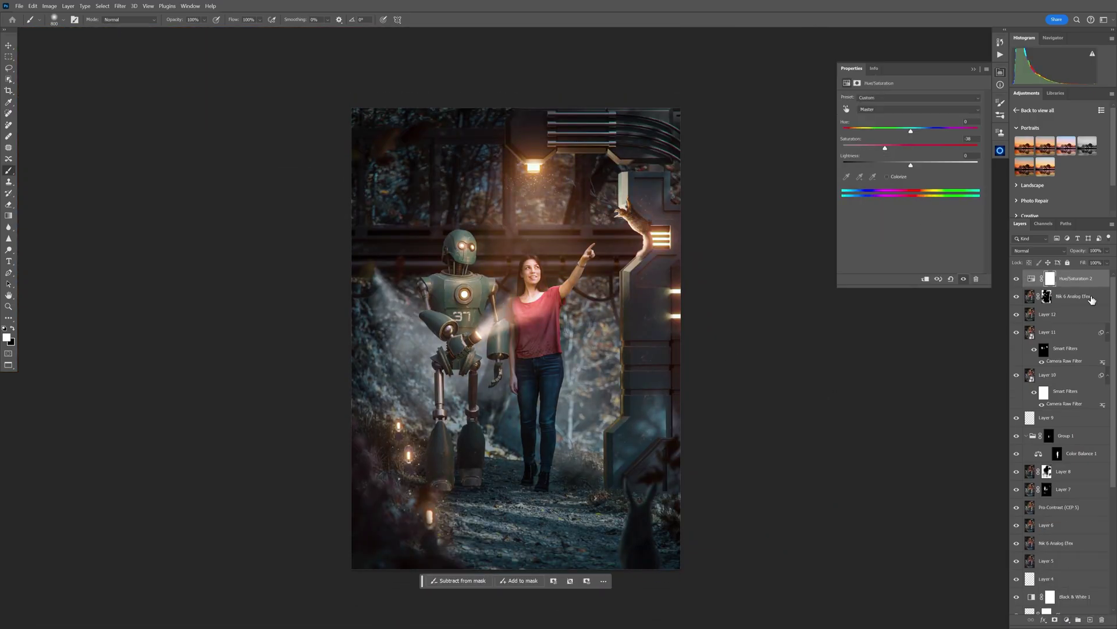